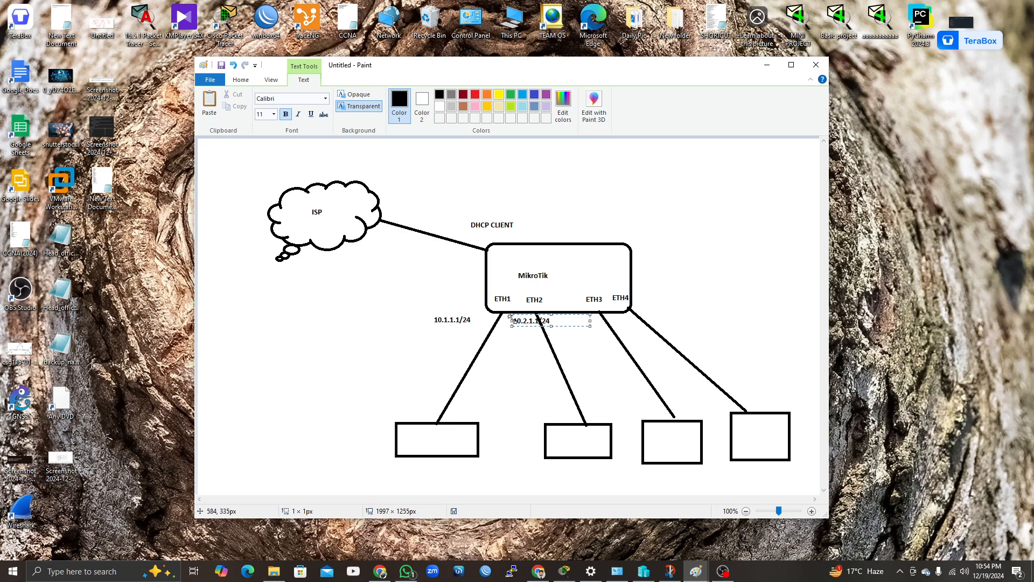
- Move the 10.2.1.1/24 label slightly closer to ETH2's line and add a 10.3.1.1/24 label below ETH3
{"action": "left_click_drag", "start_coordinate": [534, 325], "coordinate": [526, 326]}
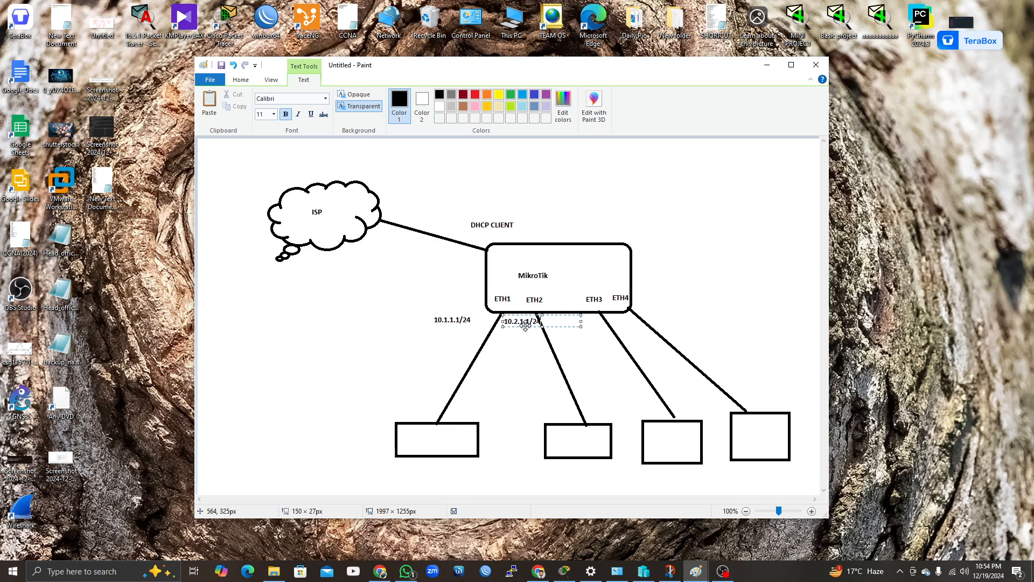
{"action": "left_click", "coordinate": [588, 324]}
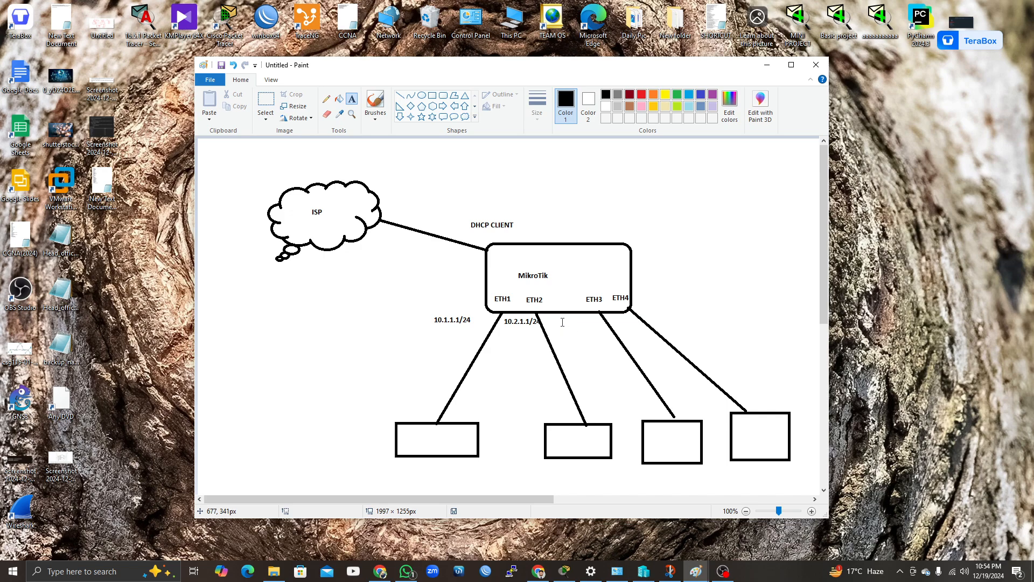
{"action": "left_click", "coordinate": [561, 317]}
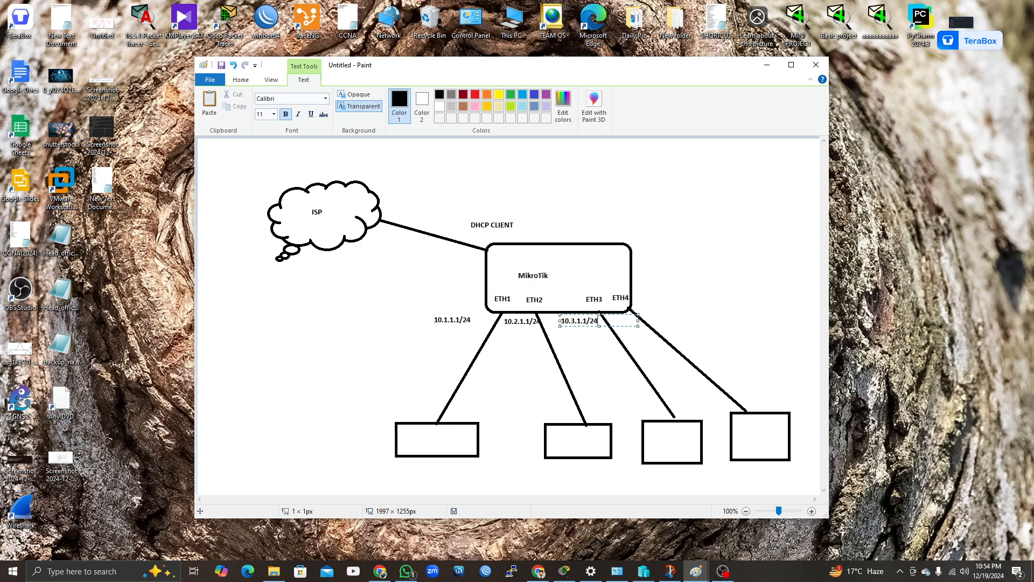
{"action": "left_click", "coordinate": [638, 316]}
- Add a 10.4.1.1/24 label beside the upper end of the ETH4 line
{"action": "left_click", "coordinate": [651, 312]}
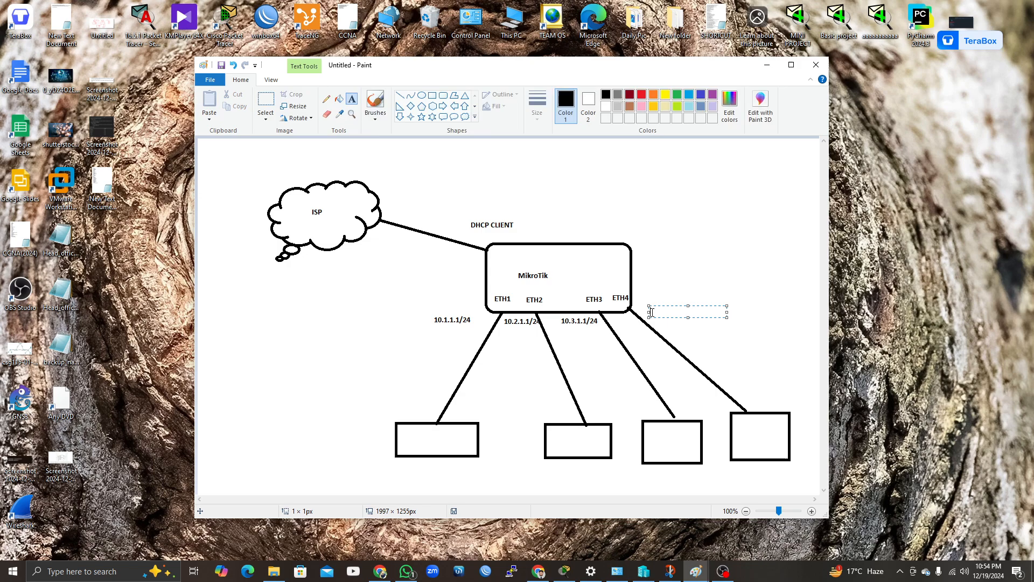
{"action": "type", "text": "10.4."}
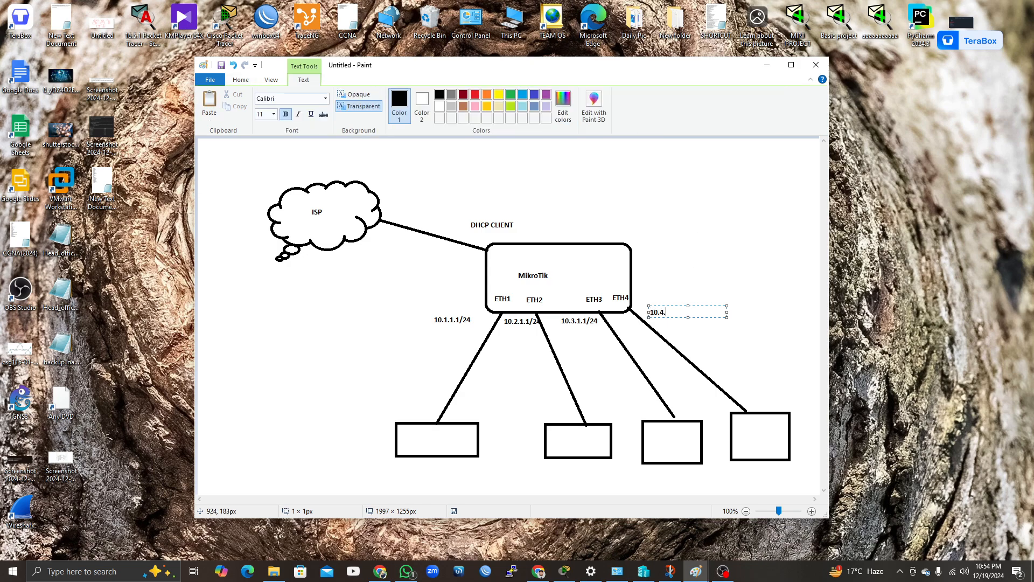
{"action": "type", "text": "1.1/24"}
{"action": "left_click", "coordinate": [643, 303]}
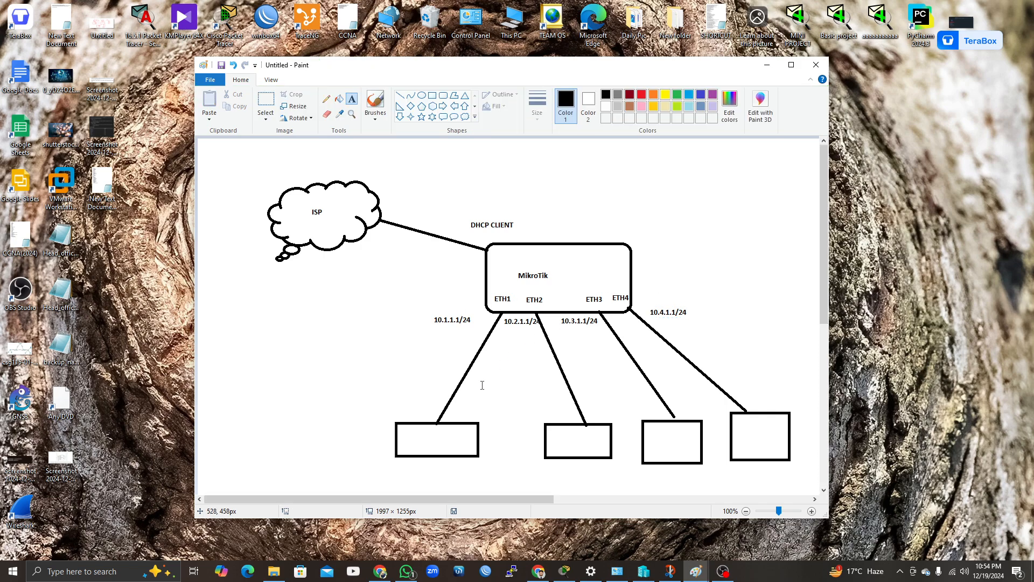
- Label the four boxes at the ends of the ETH1 to ETH4 lines IT, SALES, HR and MARKETTING
{"action": "left_click", "coordinate": [414, 432]}
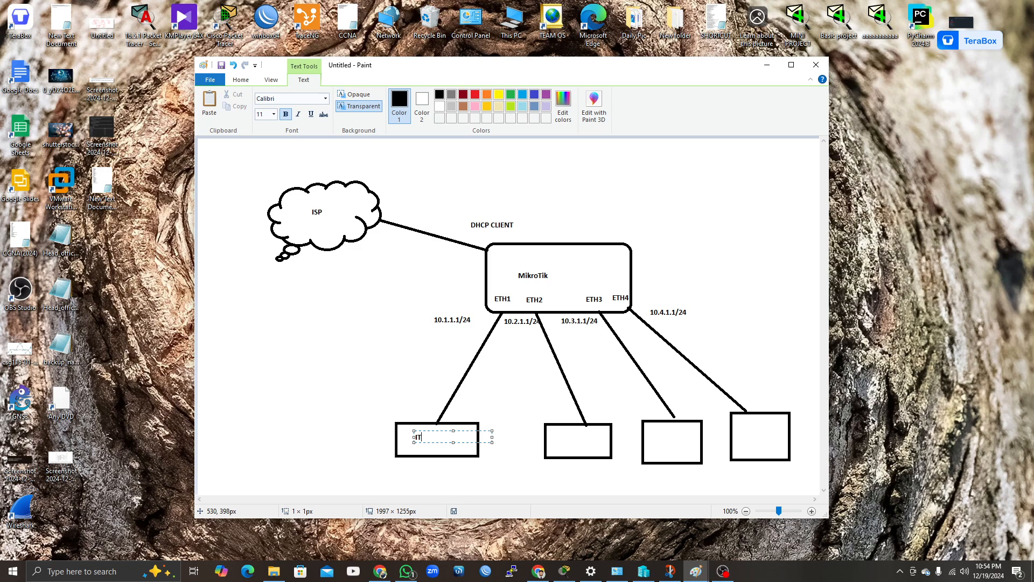
{"action": "left_click", "coordinate": [554, 439]}
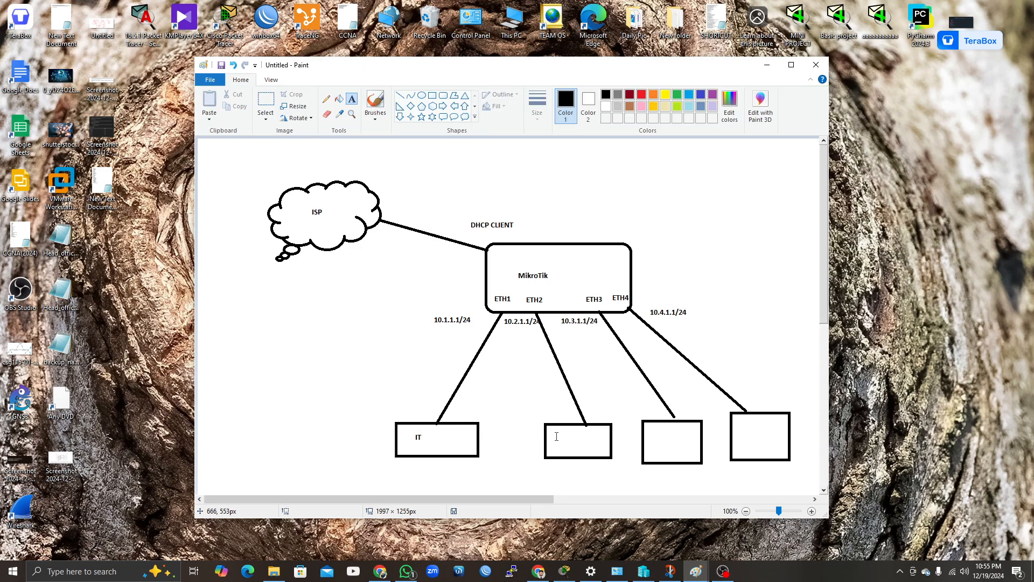
{"action": "left_click", "coordinate": [554, 440]}
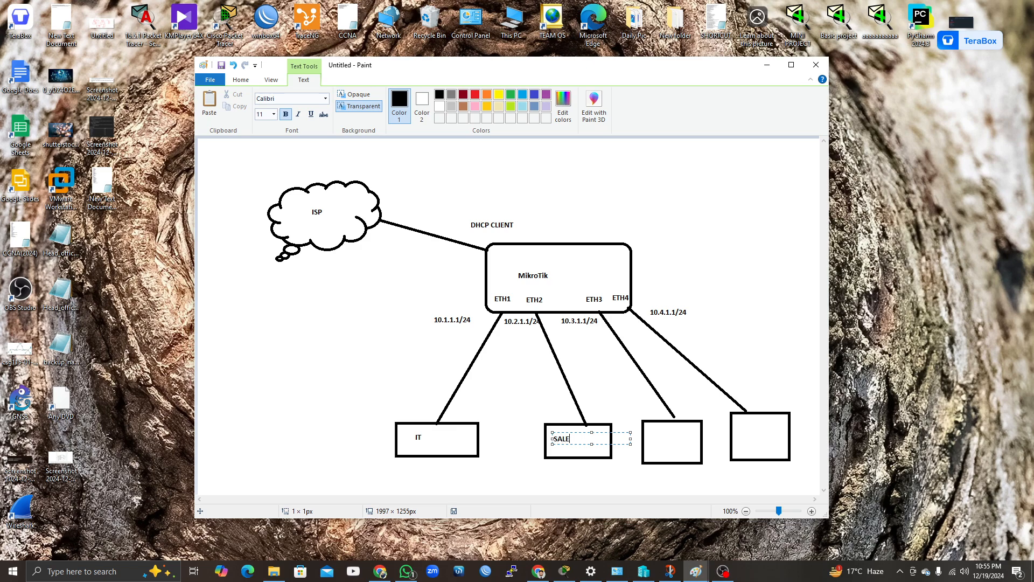
{"action": "left_click", "coordinate": [652, 439]}
{"action": "left_click", "coordinate": [652, 439]}
{"action": "type", "text": "HR"}
{"action": "left_click", "coordinate": [742, 430]}
{"action": "left_click", "coordinate": [743, 427]}
{"action": "type", "text": "MARKET"}
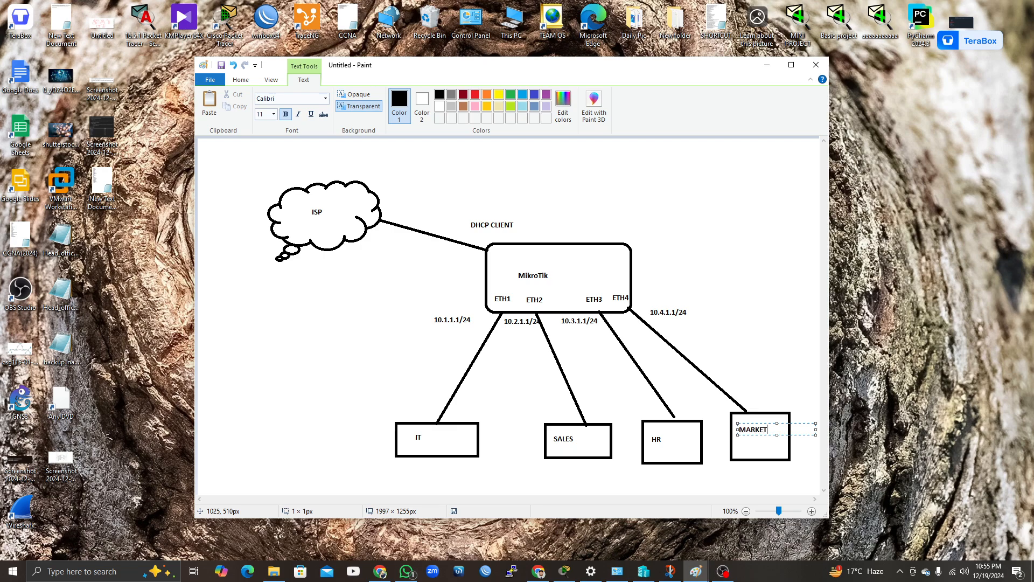
{"action": "type", "text": "TING"}
{"action": "left_click", "coordinate": [474, 396]}
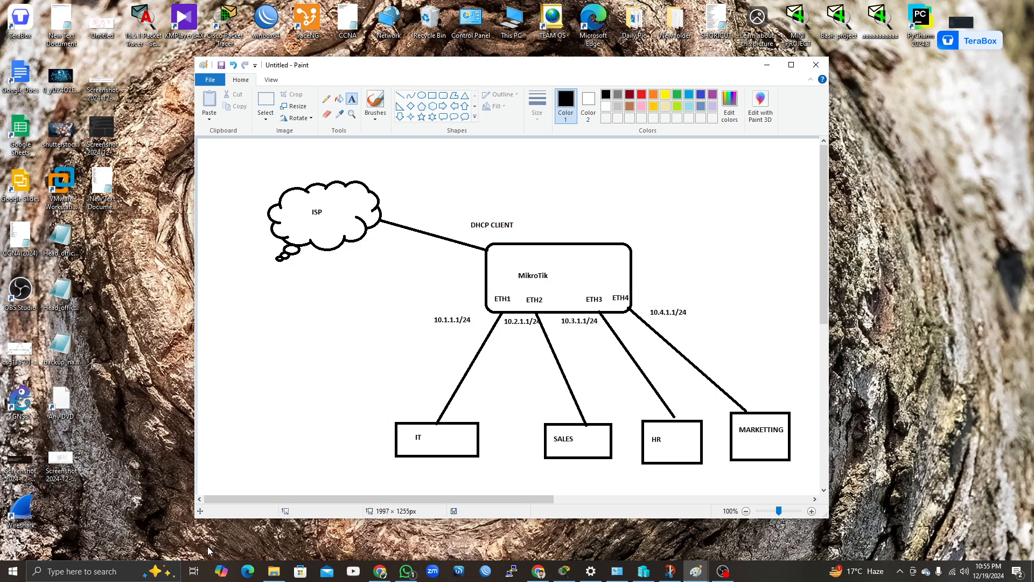
- Switch to Hyper-V Manager, maximize its window and open the Virtual Switch Manager
{"action": "left_click", "coordinate": [644, 571]}
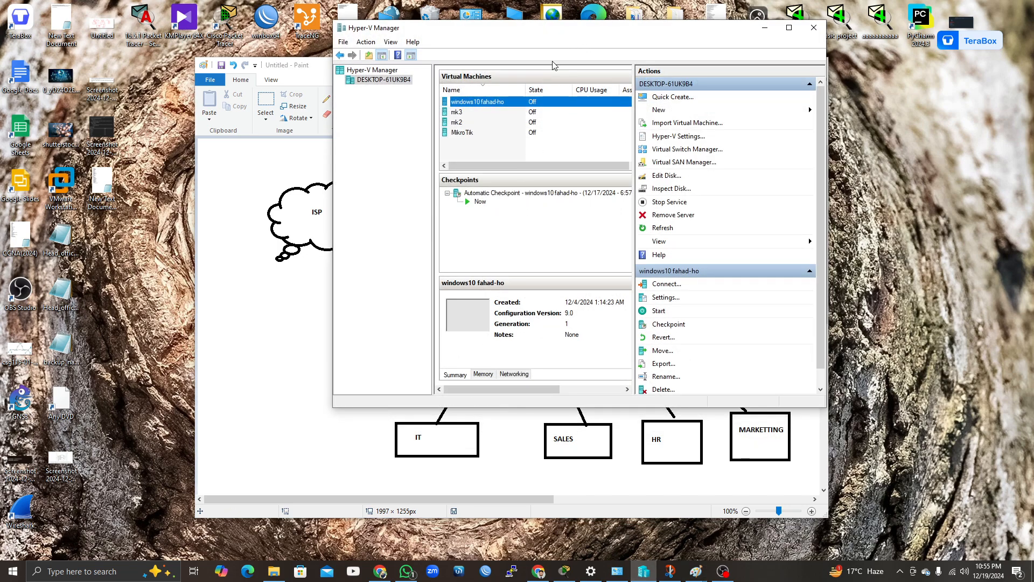
{"action": "left_click_drag", "start_coordinate": [560, 35], "coordinate": [496, 66]}
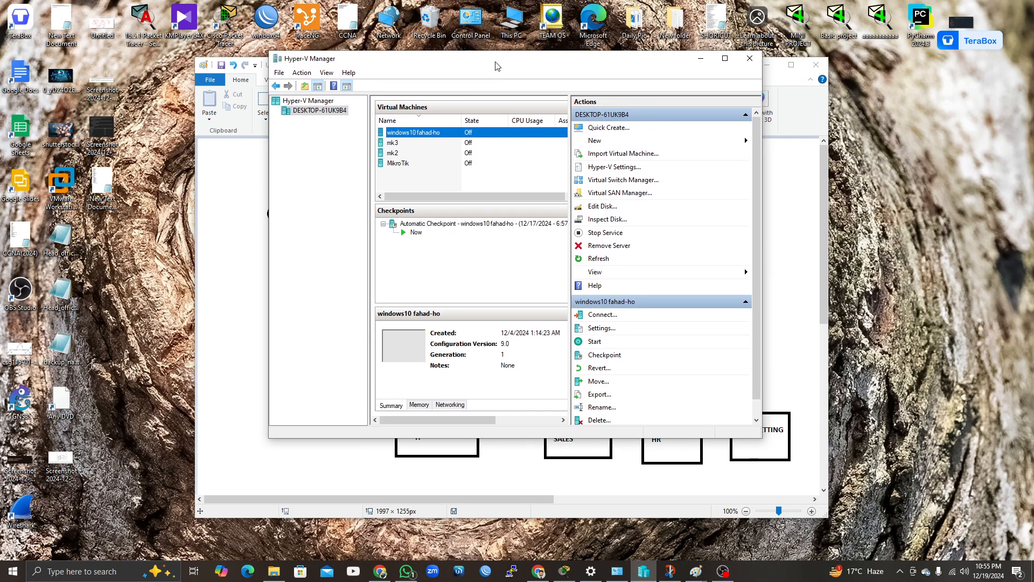
{"action": "left_click", "coordinate": [725, 58]}
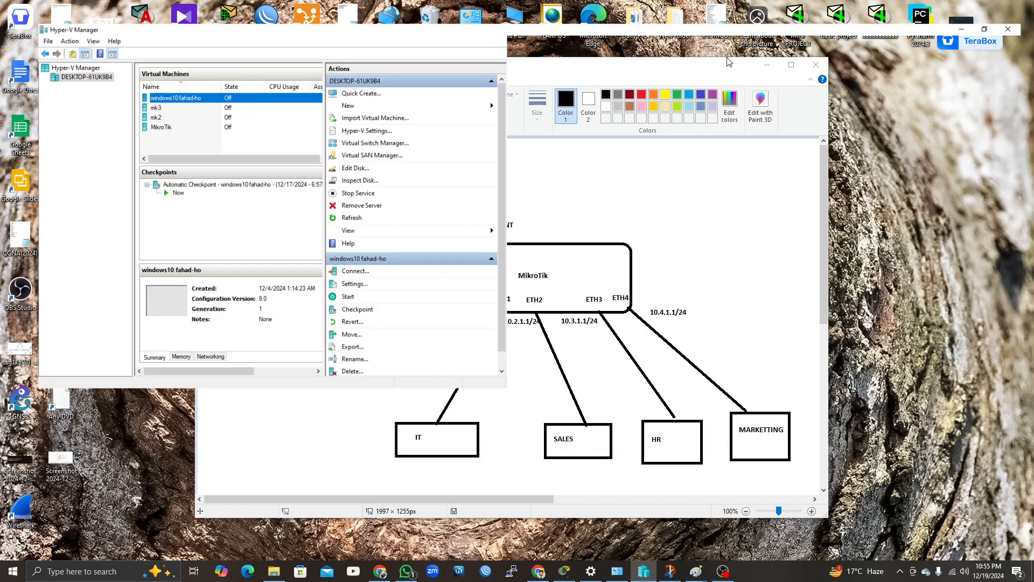
{"action": "left_click", "coordinate": [895, 126]}
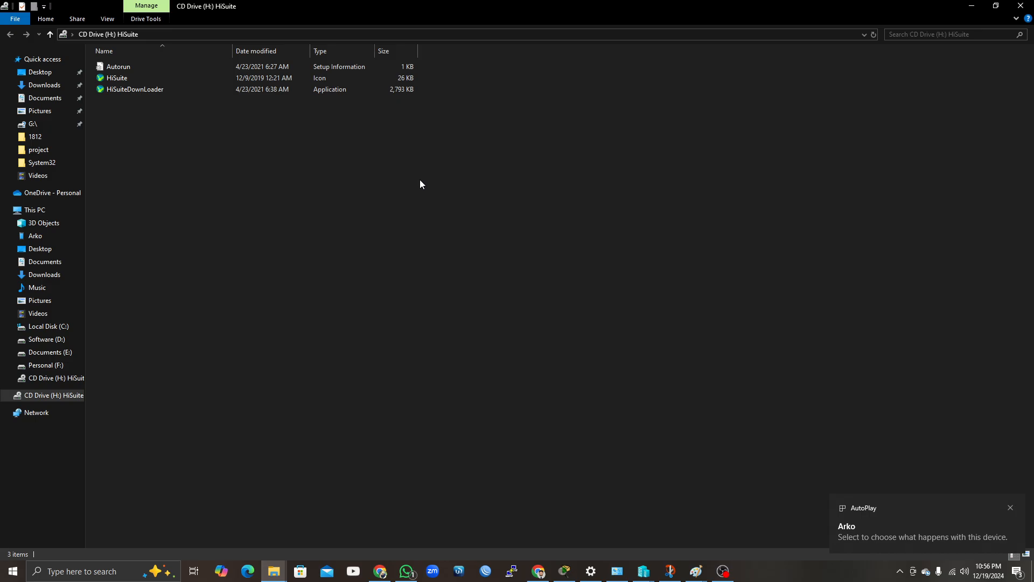
- Return to Hyper-V Manager from the File Explorer window and allow the PC to be discoverable on Network 23
{"action": "key", "text": "alt+Tab"}
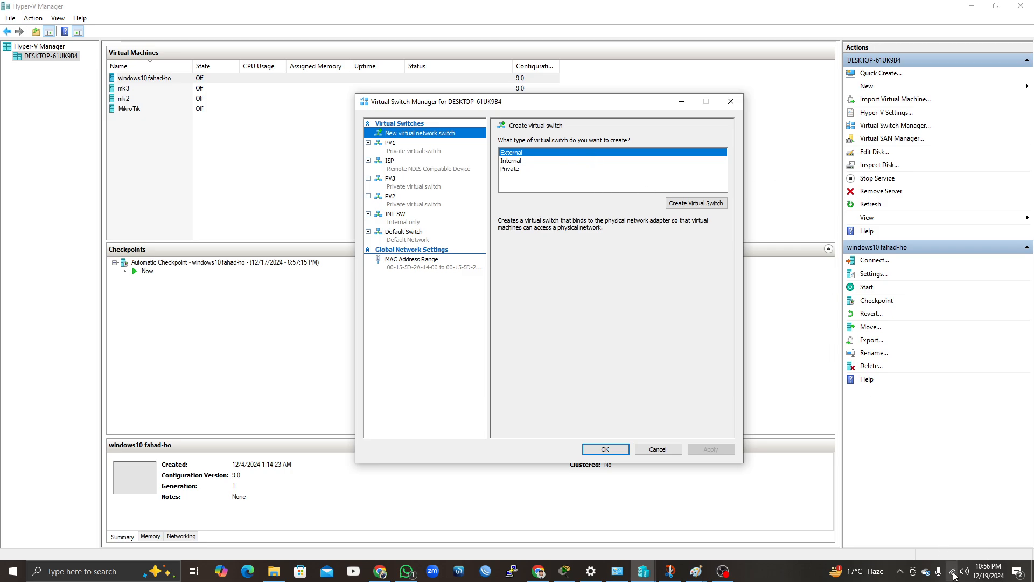
{"action": "left_click", "coordinate": [930, 201]}
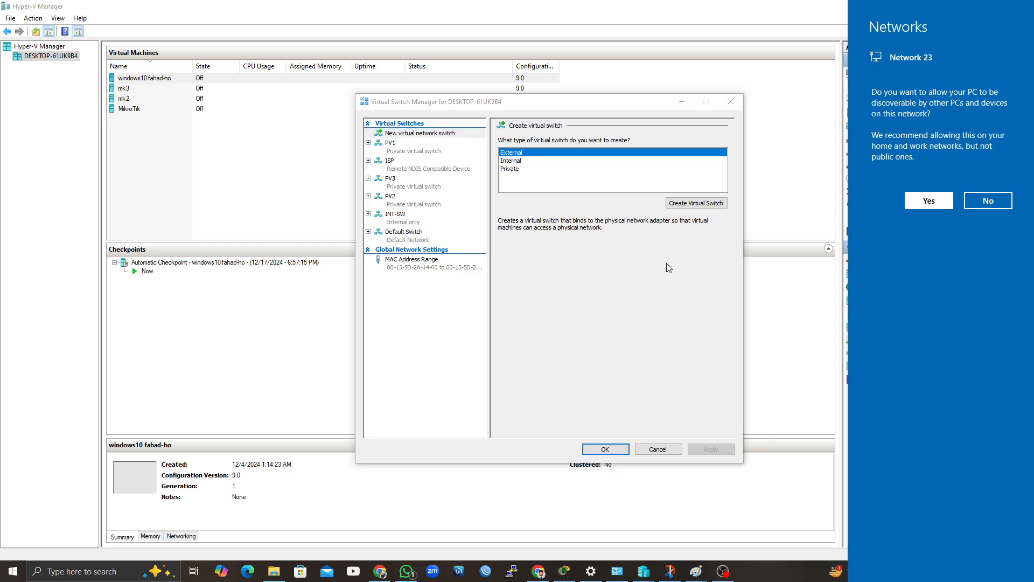
- Create a private virtual switch named PV4
{"action": "left_click", "coordinate": [528, 168]}
{"action": "left_click", "coordinate": [687, 205]}
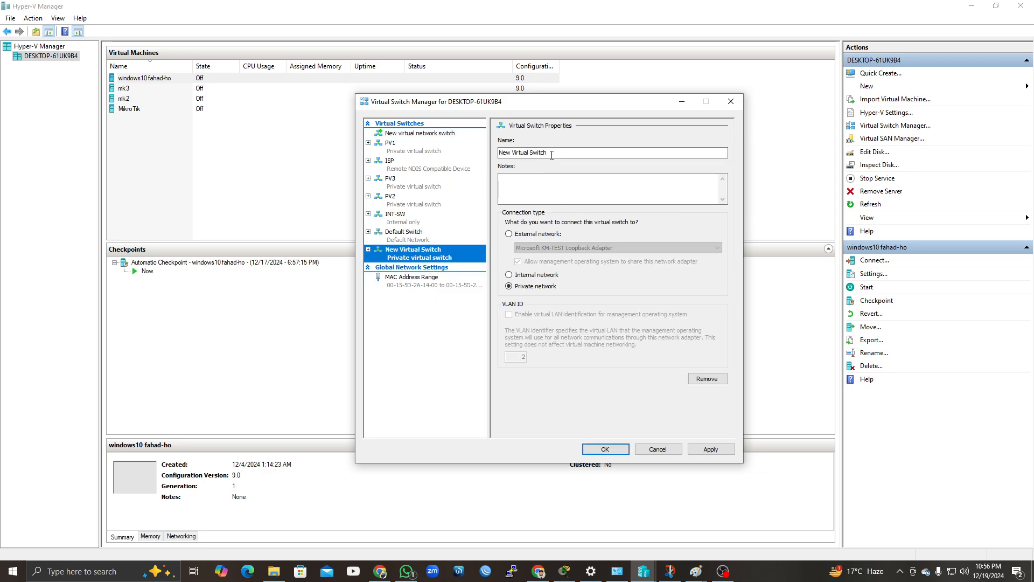
{"action": "left_click", "coordinate": [582, 152]}
{"action": "key", "text": "ctrl+shift+Left"}
{"action": "key", "text": "ctrl+shift+Left"}
{"action": "key", "text": "ctrl+shift+Left"}
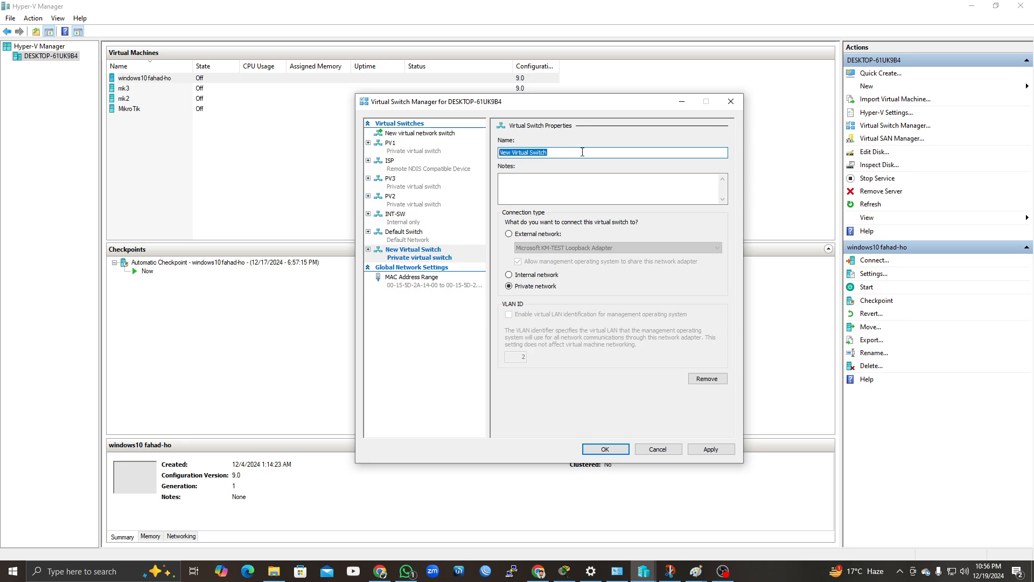
{"action": "key", "text": "BackSpace"}
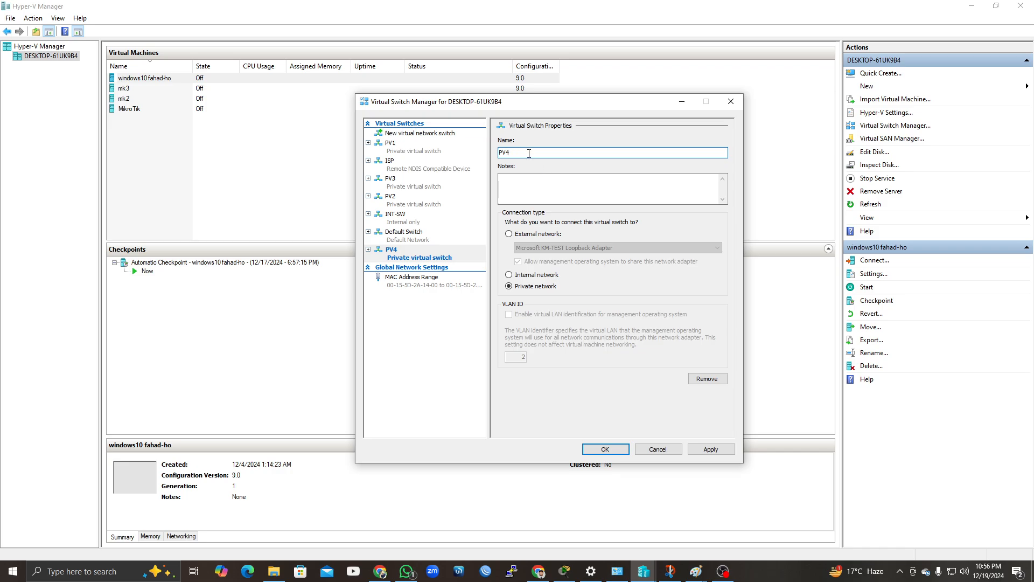
{"action": "left_click", "coordinate": [600, 451]}
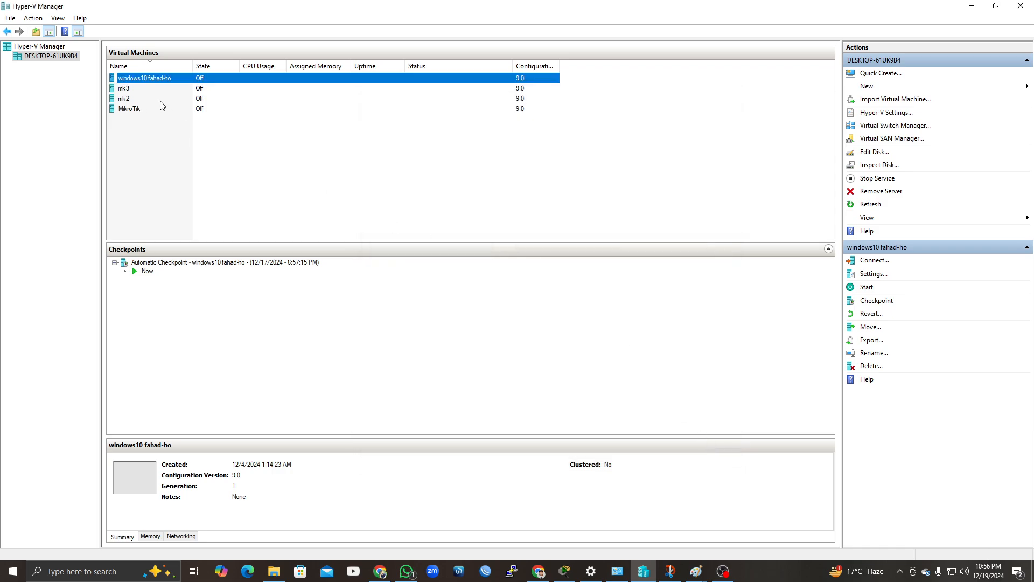
- Open the MikroTik virtual machine's settings and check which switches its existing network adapters use
{"action": "left_click", "coordinate": [139, 111]}
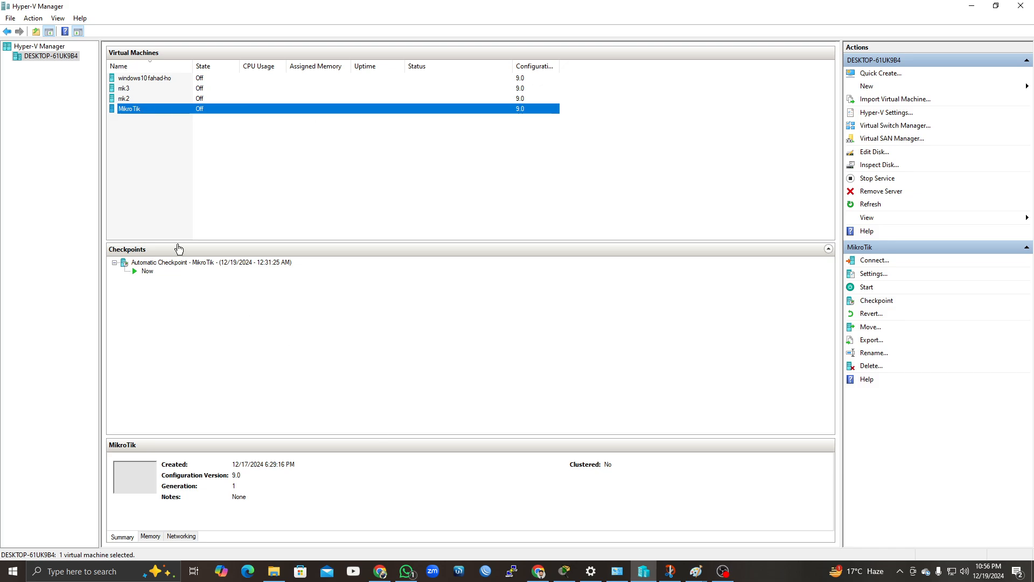
{"action": "right_click", "coordinate": [160, 110]}
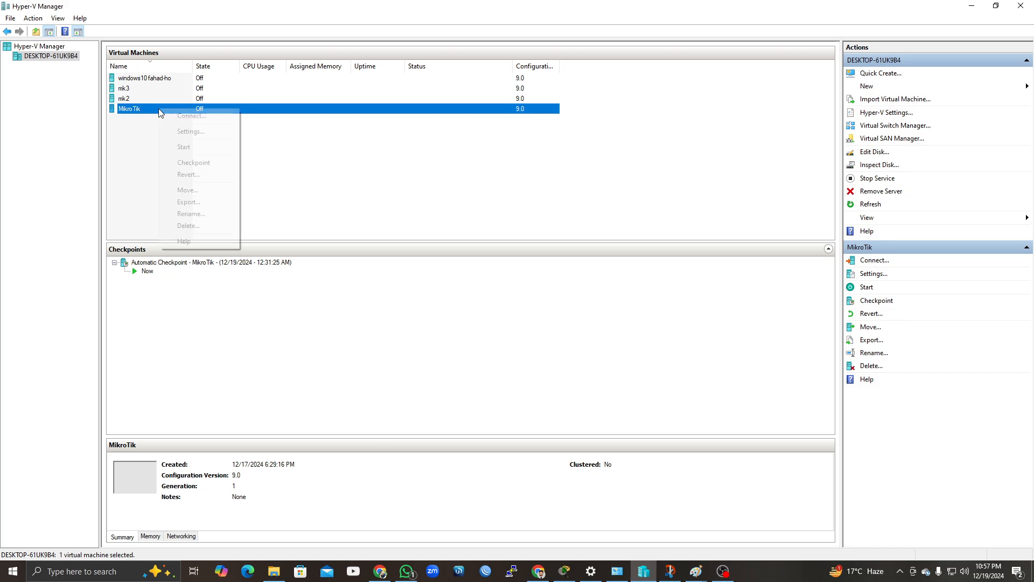
{"action": "left_click", "coordinate": [197, 132]}
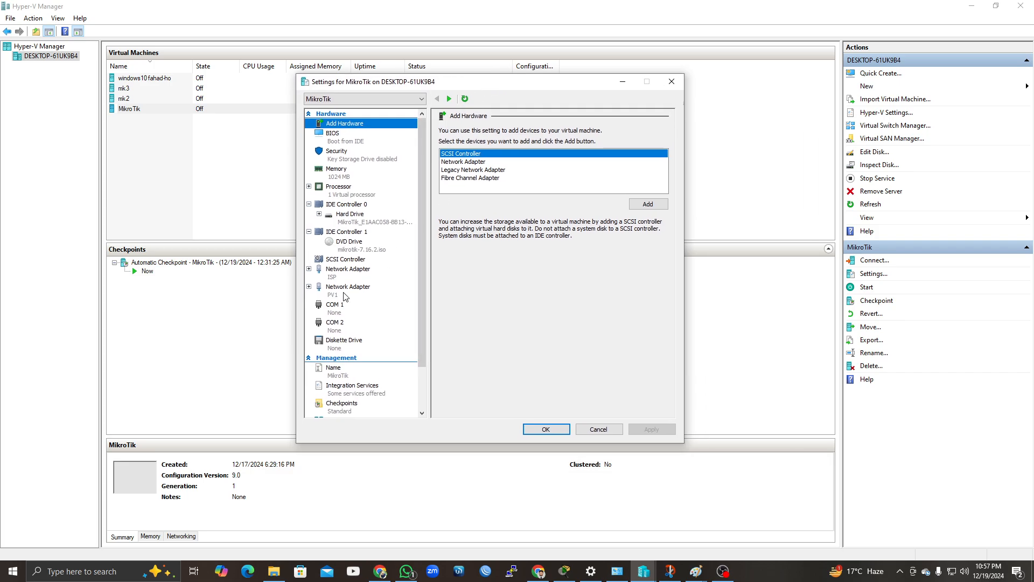
{"action": "left_click", "coordinate": [346, 277]}
{"action": "left_click", "coordinate": [350, 294]}
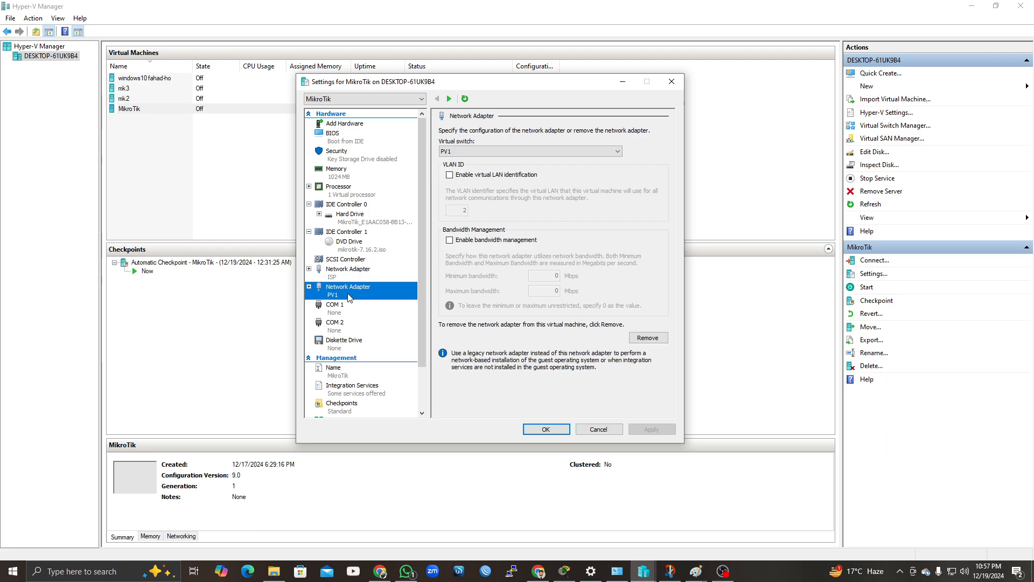
- Add a network adapter to the MikroTik virtual machine, connect it to the PV2 switch and save the settings
{"action": "left_click", "coordinate": [346, 140]}
{"action": "left_click", "coordinate": [368, 124]}
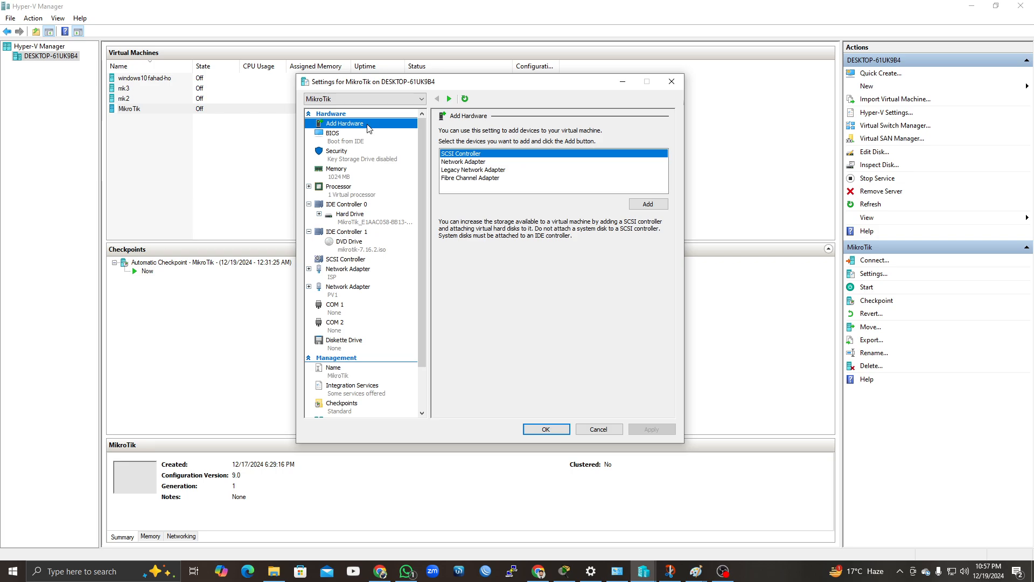
{"action": "left_click", "coordinate": [491, 163]}
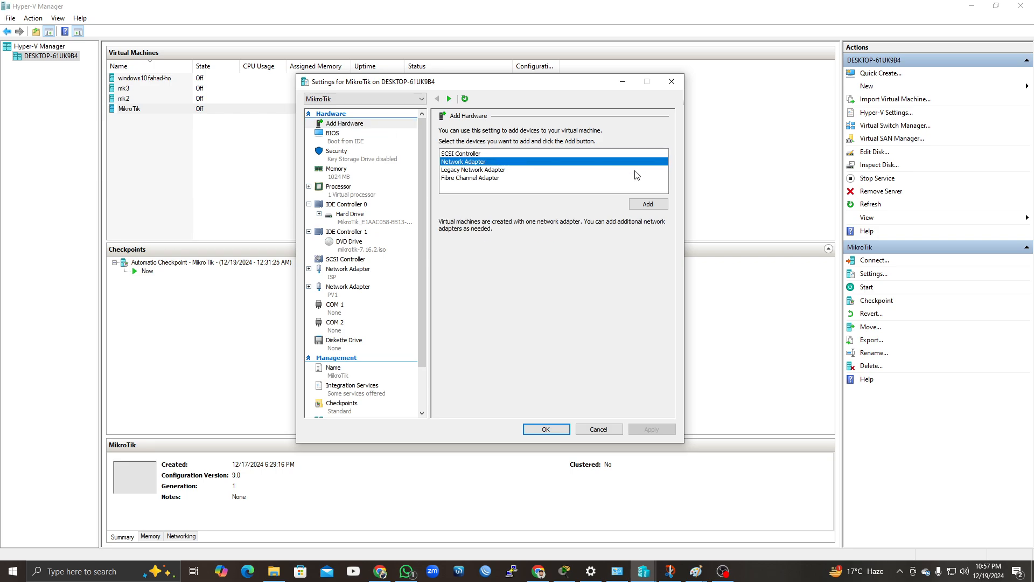
{"action": "left_click", "coordinate": [648, 204]}
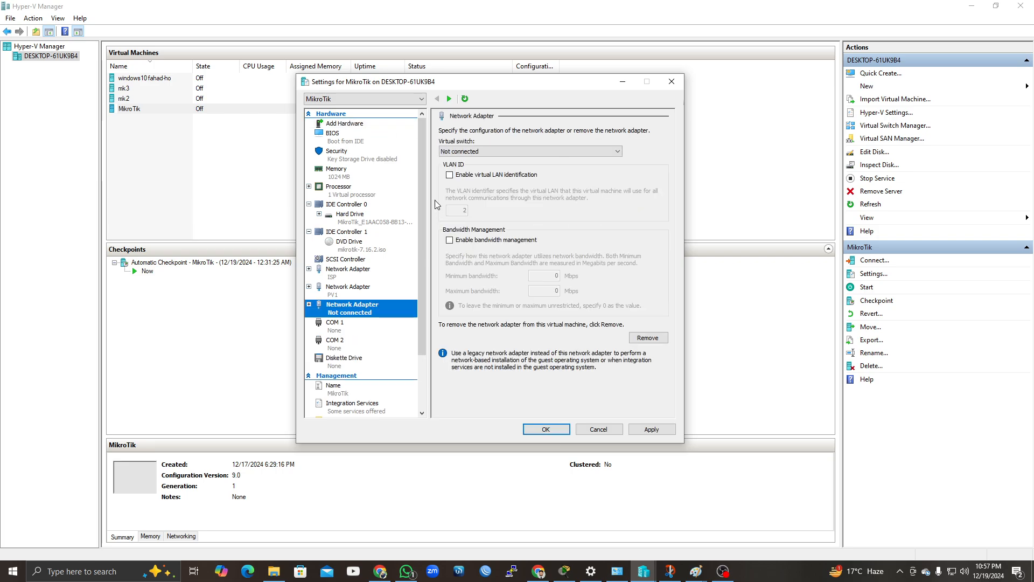
{"action": "left_click", "coordinate": [497, 151]}
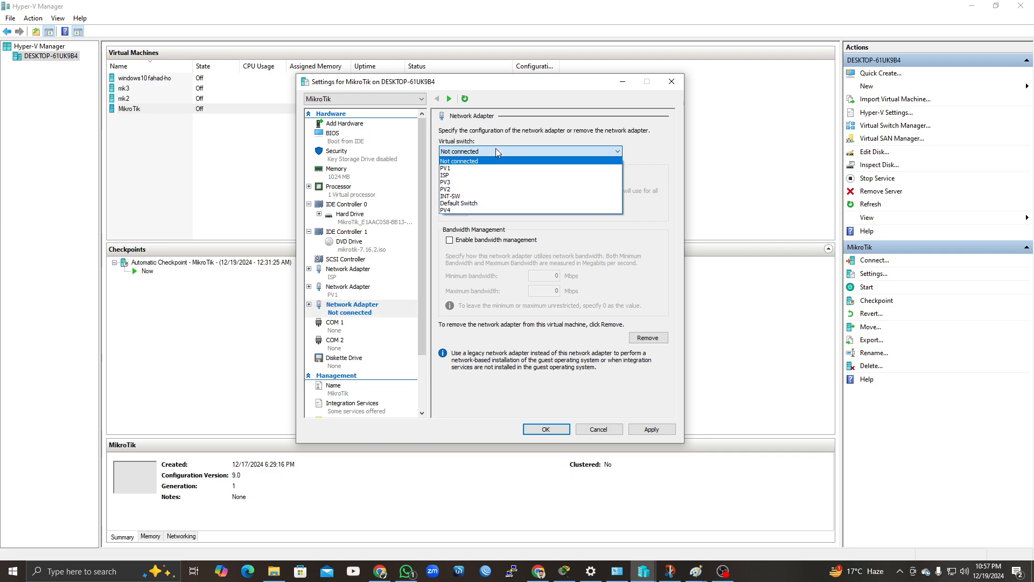
{"action": "left_click", "coordinate": [462, 190]}
{"action": "left_click", "coordinate": [536, 429]}
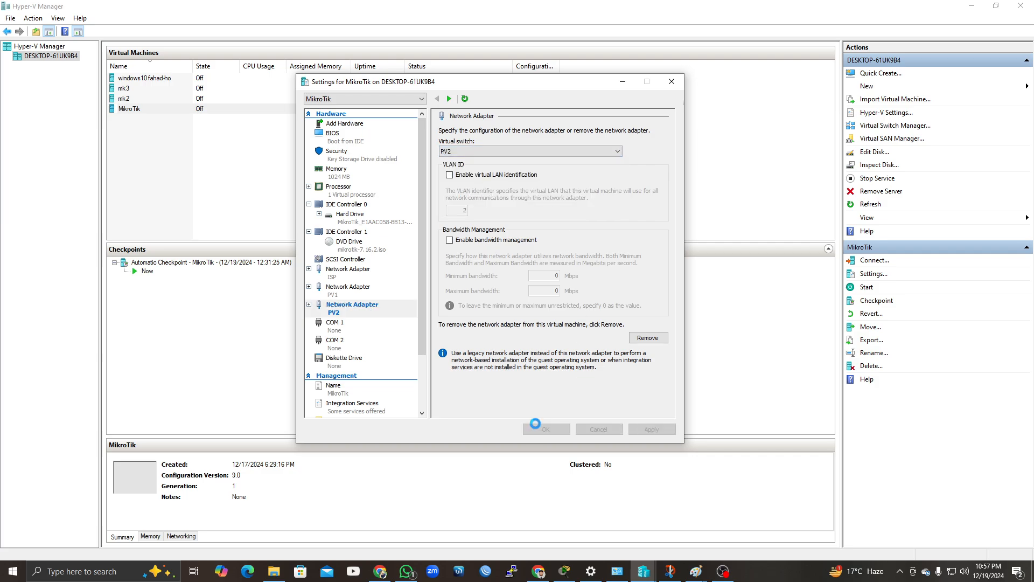
- Reopen the MikroTik virtual machine's settings and add another network adapter connected to the PV3 switch
{"action": "right_click", "coordinate": [168, 115]}
{"action": "left_click", "coordinate": [190, 133]}
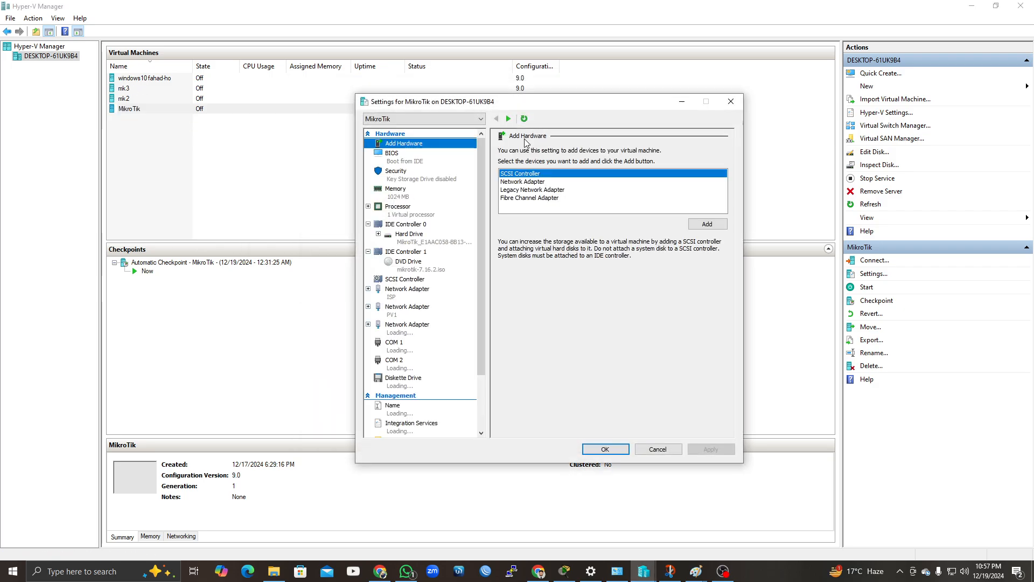
{"action": "left_click", "coordinate": [533, 182]}
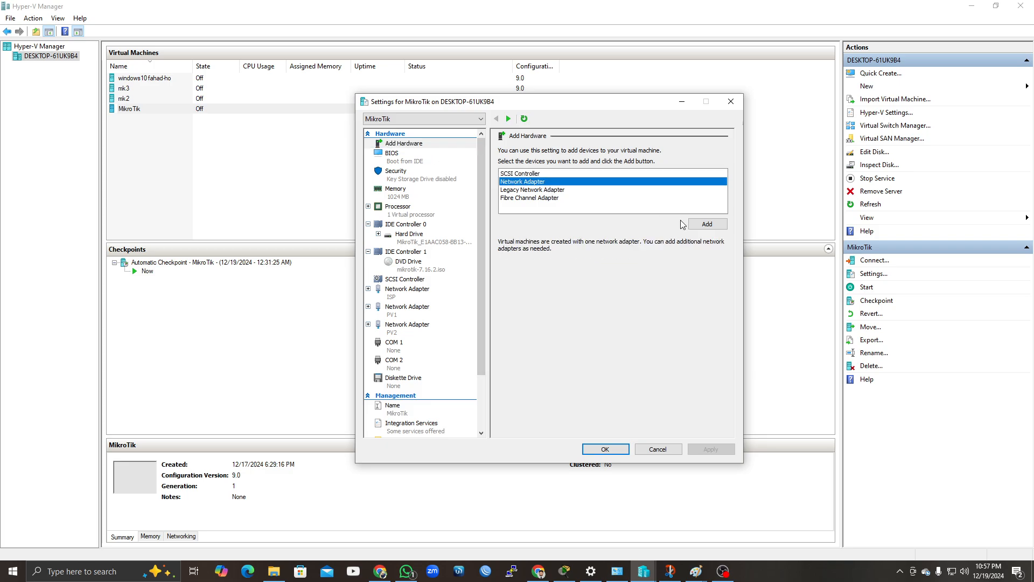
{"action": "left_click", "coordinate": [707, 224]}
{"action": "left_click", "coordinate": [534, 170]}
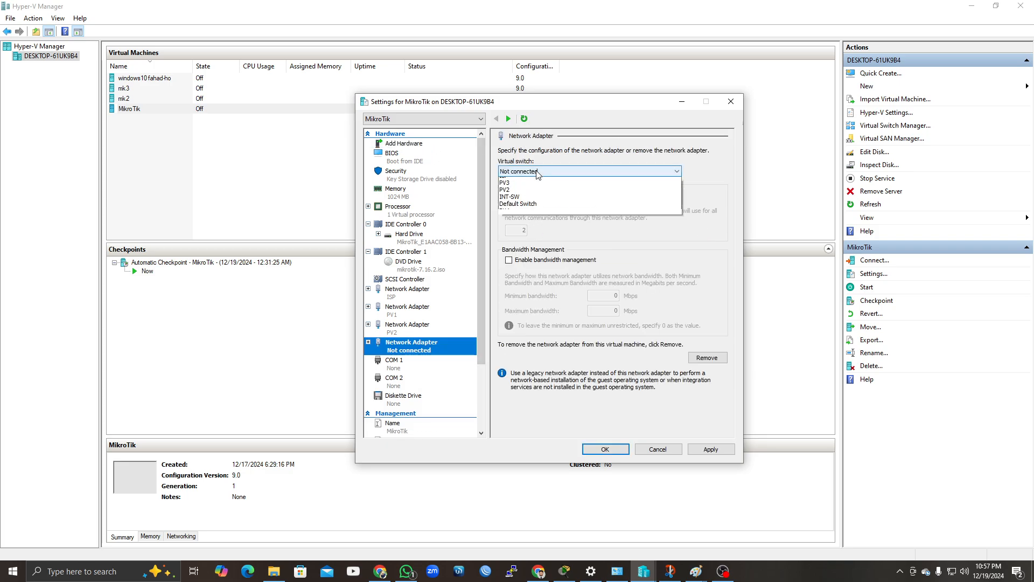
{"action": "left_click", "coordinate": [522, 202]}
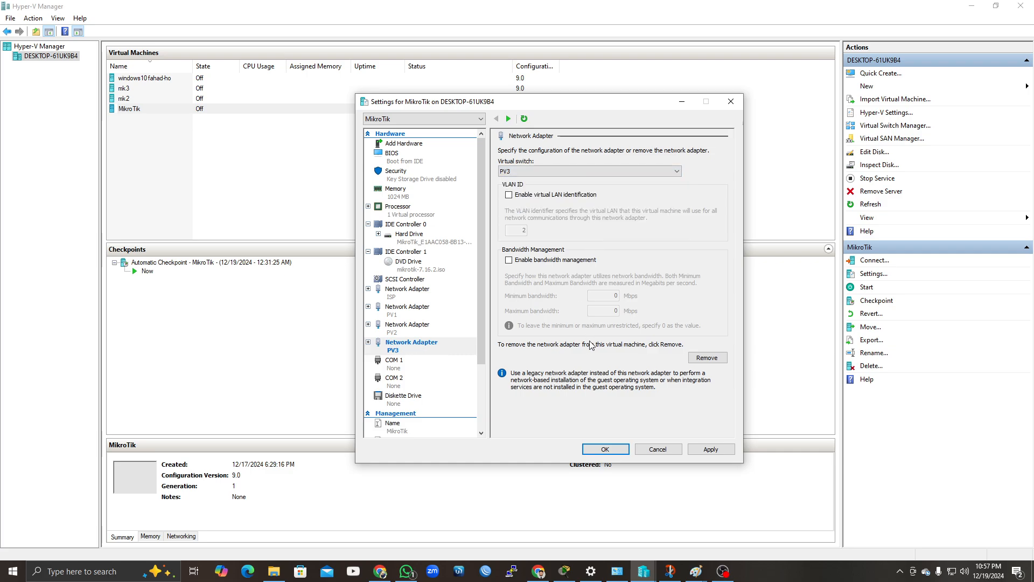
- Add another network adapter to the MikroTik virtual machine, connect it to the PV4 switch and save the settings
{"action": "left_click", "coordinate": [407, 144]}
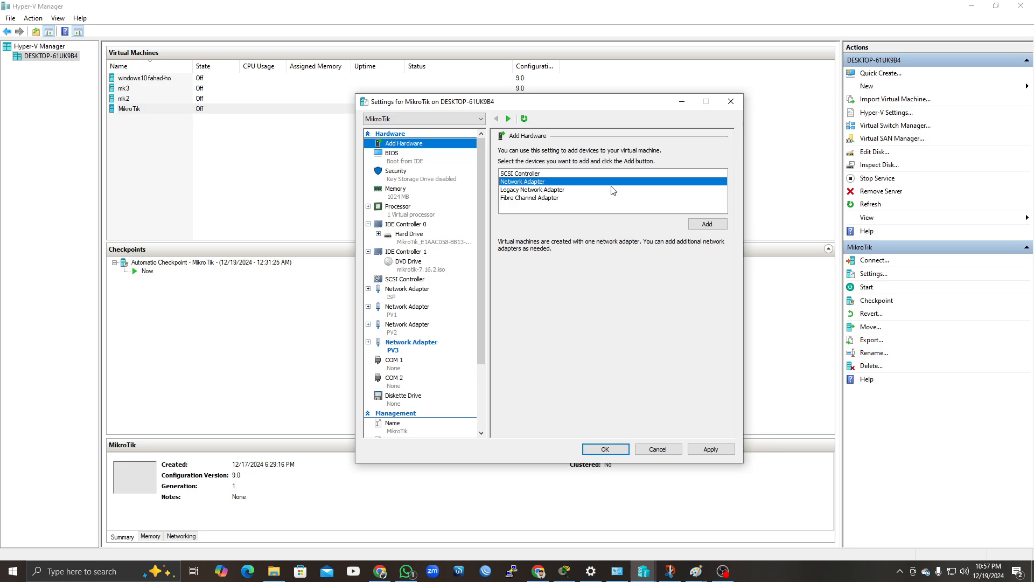
{"action": "left_click", "coordinate": [700, 223]}
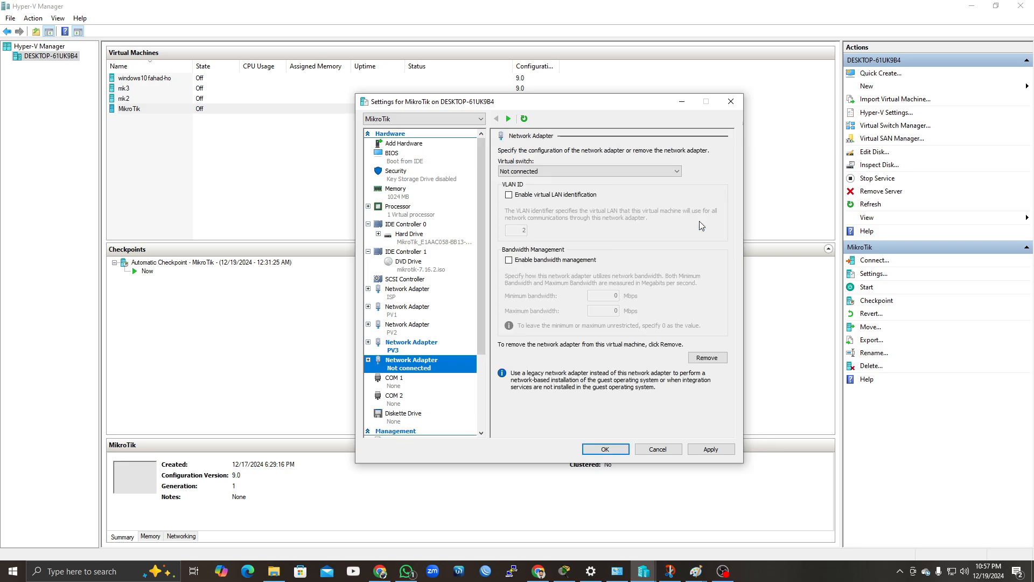
{"action": "left_click", "coordinate": [571, 171]}
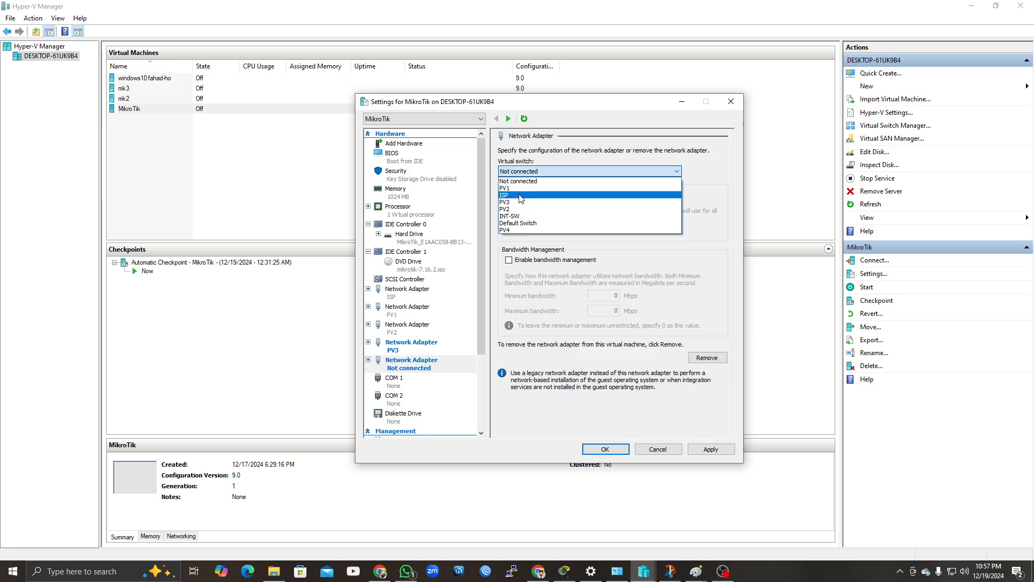
{"action": "left_click", "coordinate": [520, 235]}
{"action": "left_click", "coordinate": [539, 171]}
{"action": "left_click", "coordinate": [517, 230]}
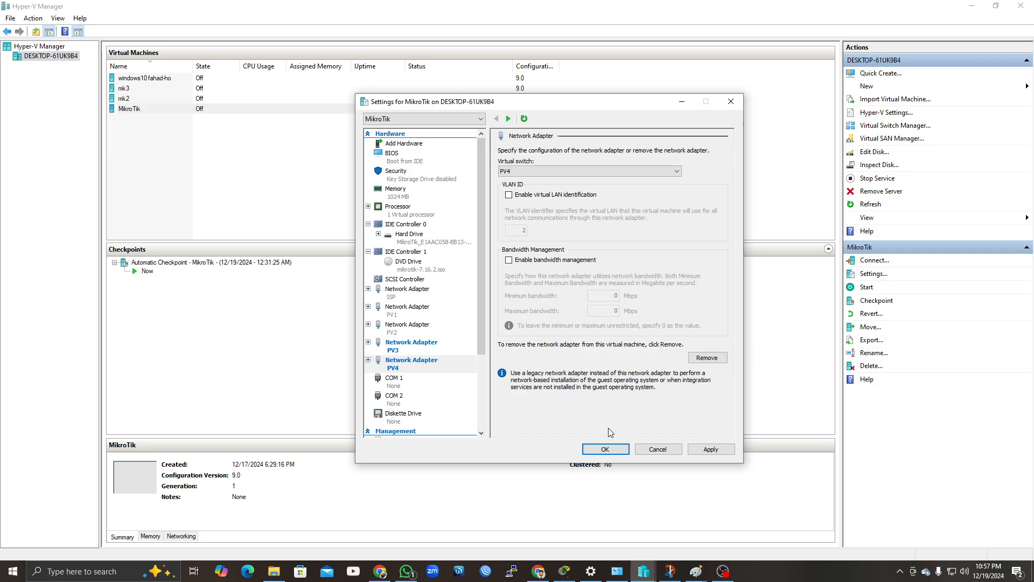
{"action": "left_click", "coordinate": [605, 449]}
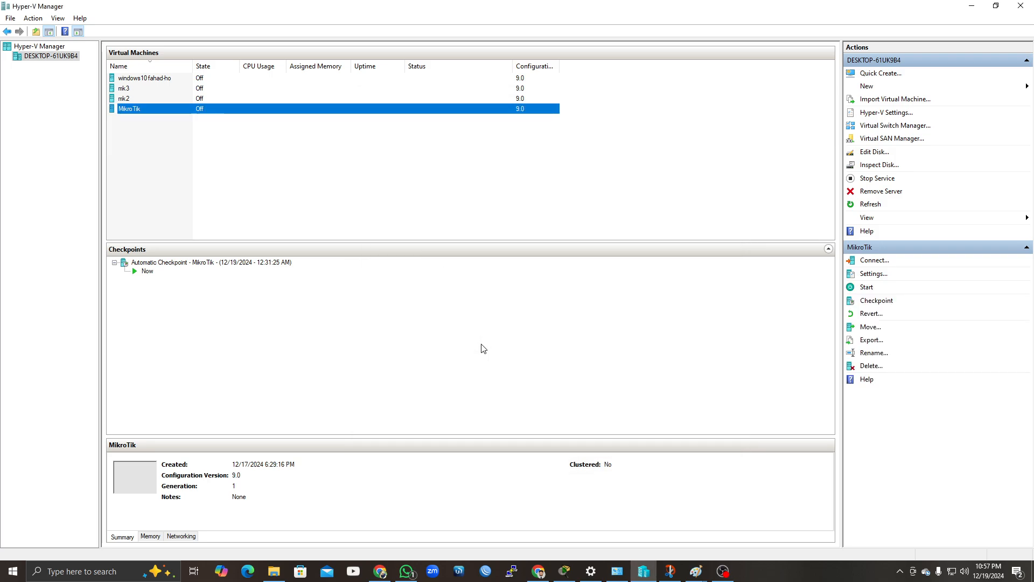
- Connect to the MikroTik virtual machine and start it, continuing from its last state instead of reverting to the automatic checkpoint
{"action": "double_click", "coordinate": [161, 110]}
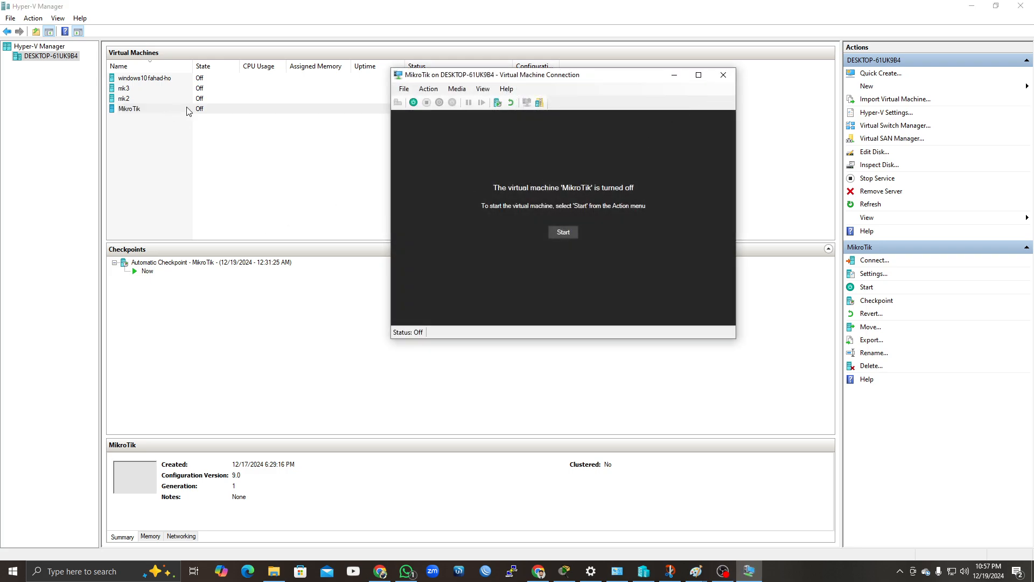
{"action": "left_click", "coordinate": [563, 234]}
{"action": "left_click", "coordinate": [595, 241]}
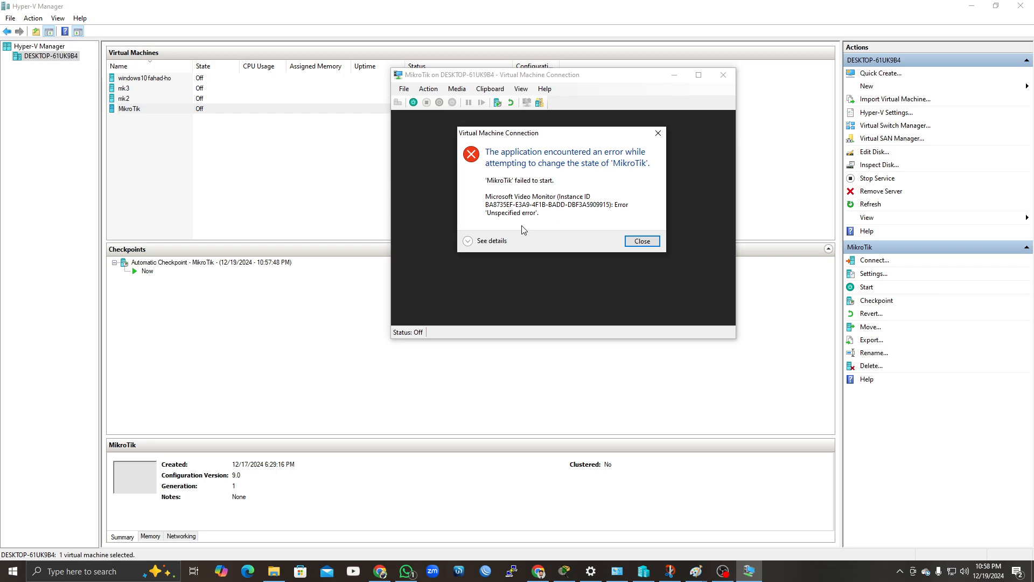
{"action": "left_click", "coordinate": [473, 242]}
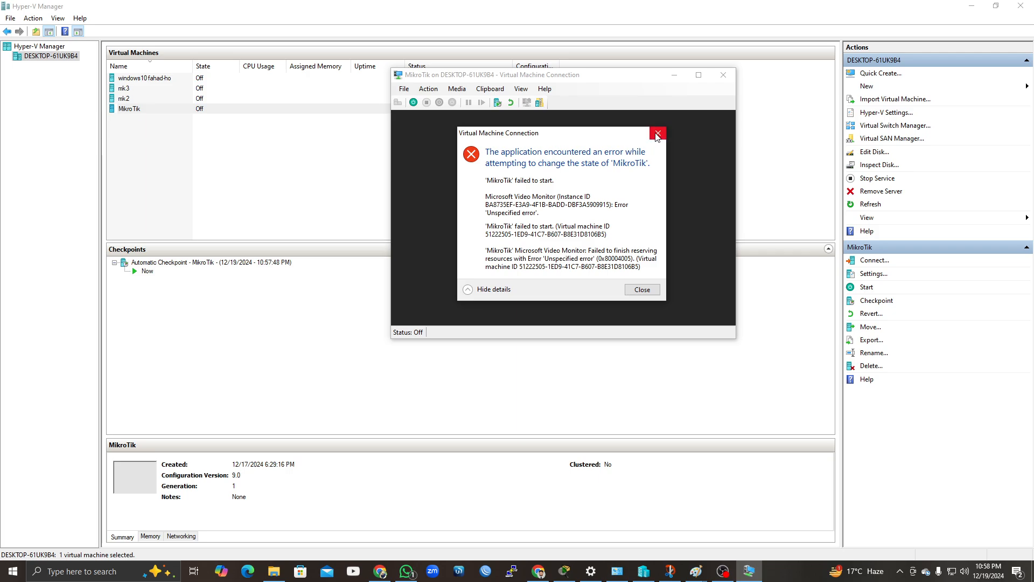
{"action": "left_click", "coordinate": [649, 291]}
{"action": "left_click", "coordinate": [559, 231]}
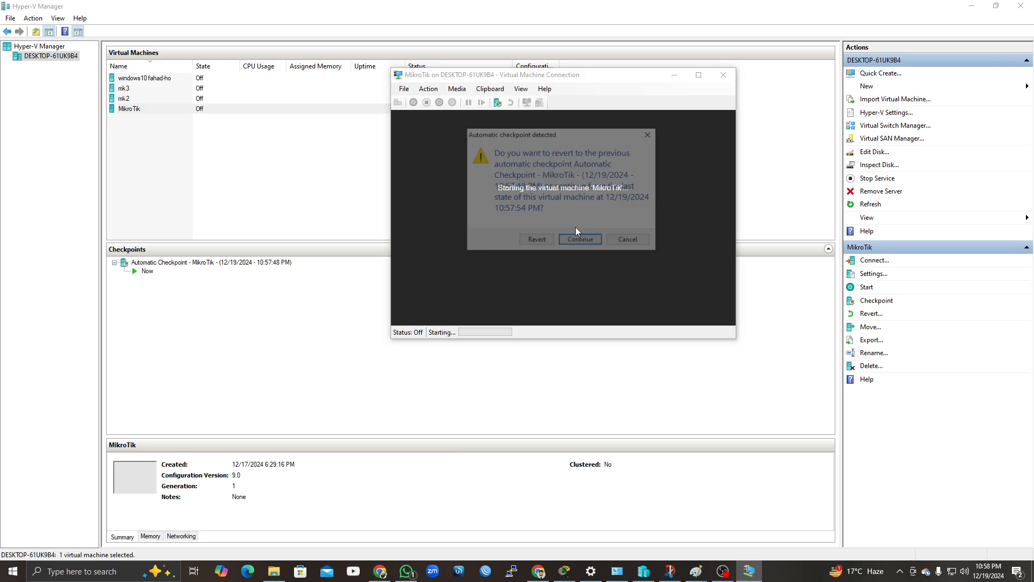
{"action": "left_click", "coordinate": [589, 241]}
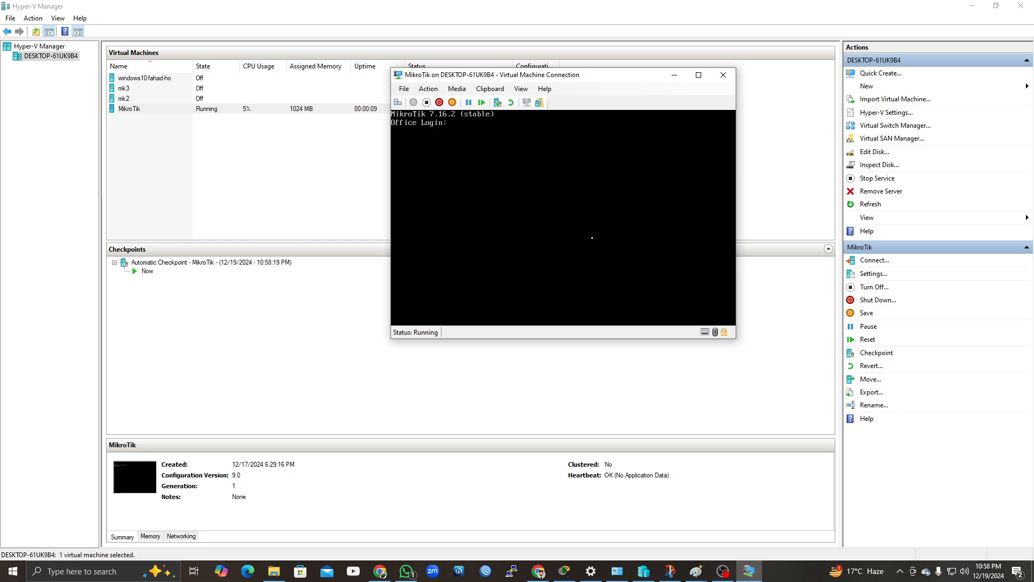
- Log in to the router console as admin and continue past the startup notices to the command prompt
{"action": "type", "text": "min"}
{"action": "key", "text": "Return"}
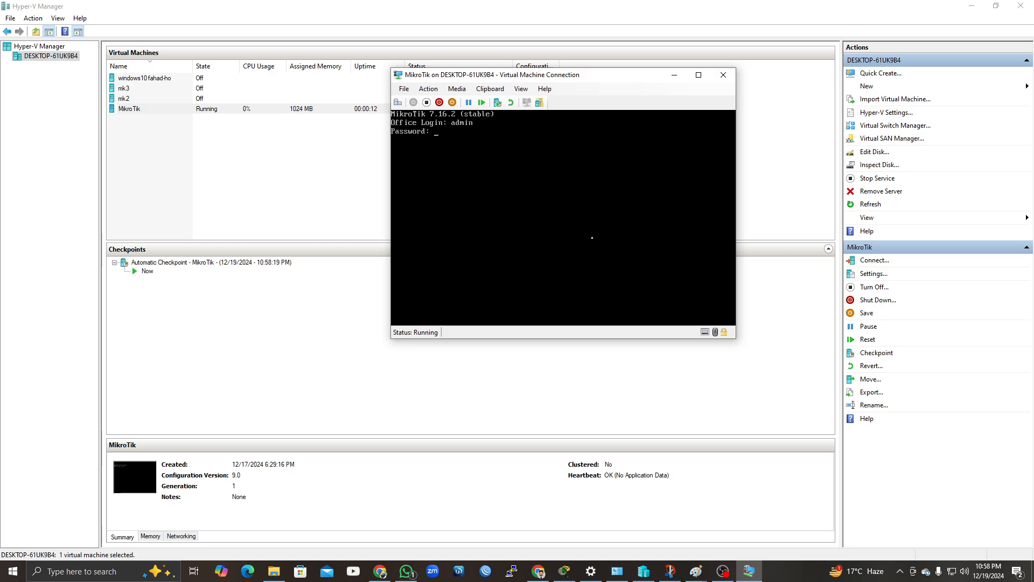
{"action": "key", "text": "Return"}
{"action": "key", "text": "Return"}
{"action": "key", "text": "Return"}
{"action": "key", "text": "Return"}
{"action": "key", "text": "Return"}
{"action": "key", "text": "Return"}
{"action": "key", "text": "Return"}
{"action": "key", "text": "Return"}
{"action": "key", "text": "Return"}
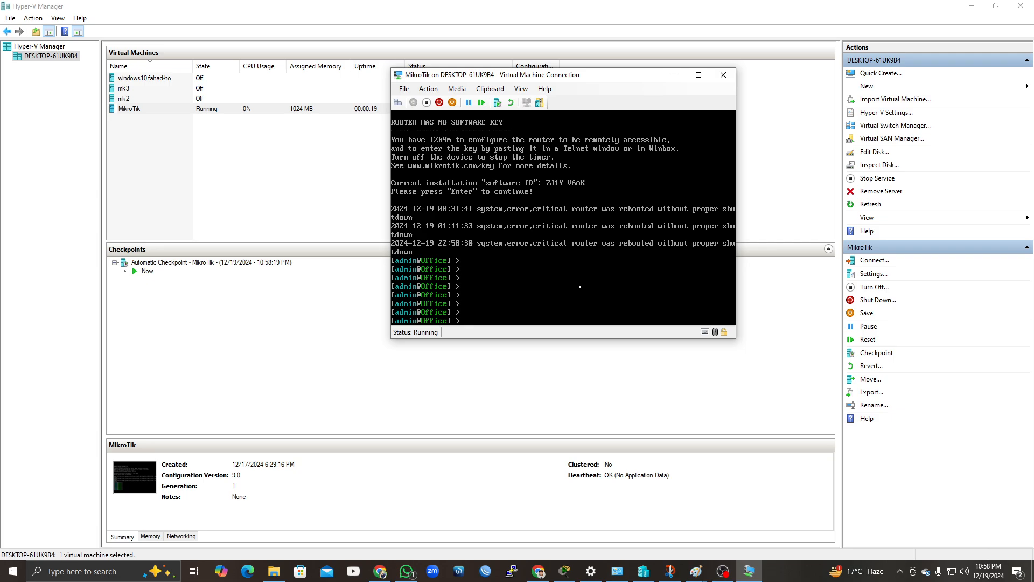
- List the router's configured IP addresses with "ip add print"
{"action": "type", "text": "ip ad"}
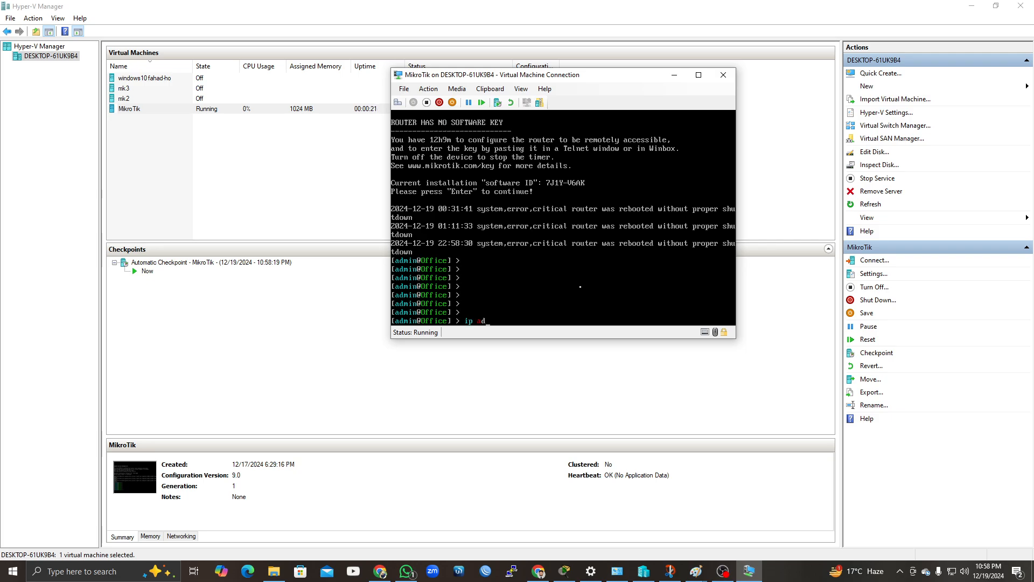
{"action": "type", "text": "d print"}
{"action": "key", "text": "Return"}
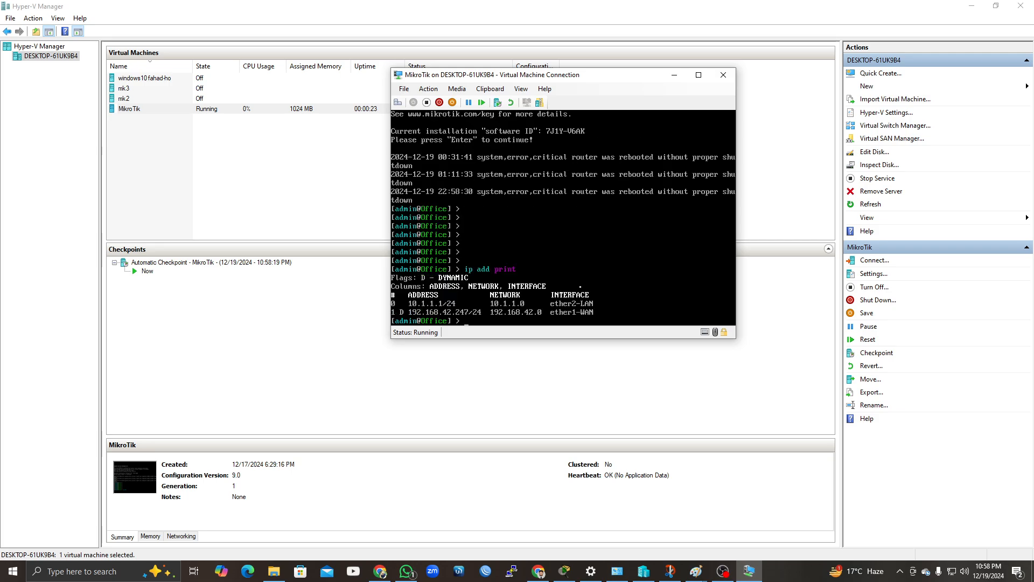
{"action": "key", "text": "Return"}
{"action": "key", "text": "Return"}
{"action": "key", "text": "Return"}
{"action": "key", "text": "Return"}
{"action": "key", "text": "Return"}
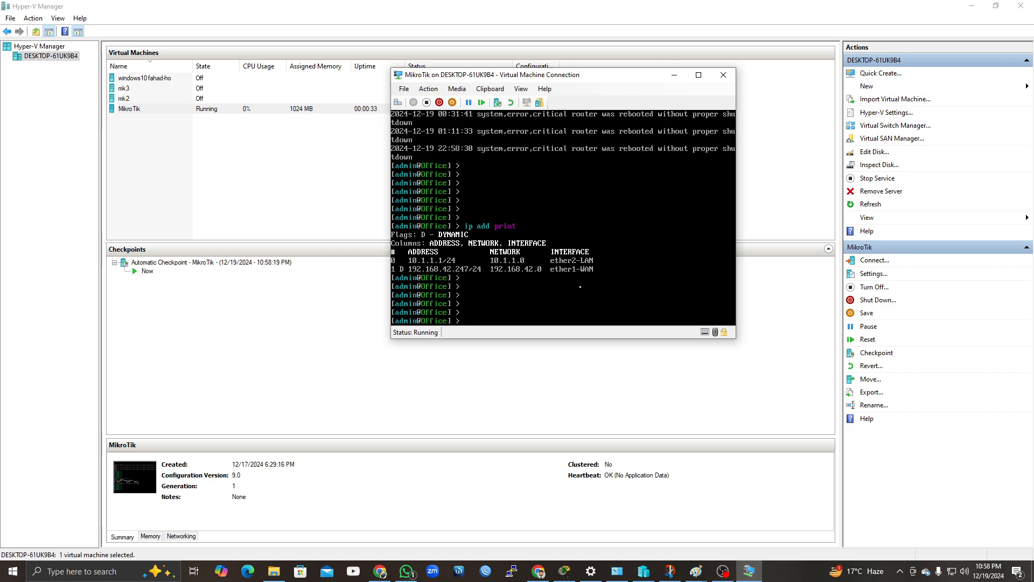
- Reset the router with "system/reset-configuration no-defaults=yes" and confirm the reset
{"action": "type", "text": "es"}
{"action": "key", "text": "BackSpace"}
{"action": "key", "text": "BackSpace"}
{"action": "key", "text": "BackSpace"}
{"action": "type", "text": "system/rese"}
{"action": "key", "text": "Tab"}
{"action": "type", "text": "node"}
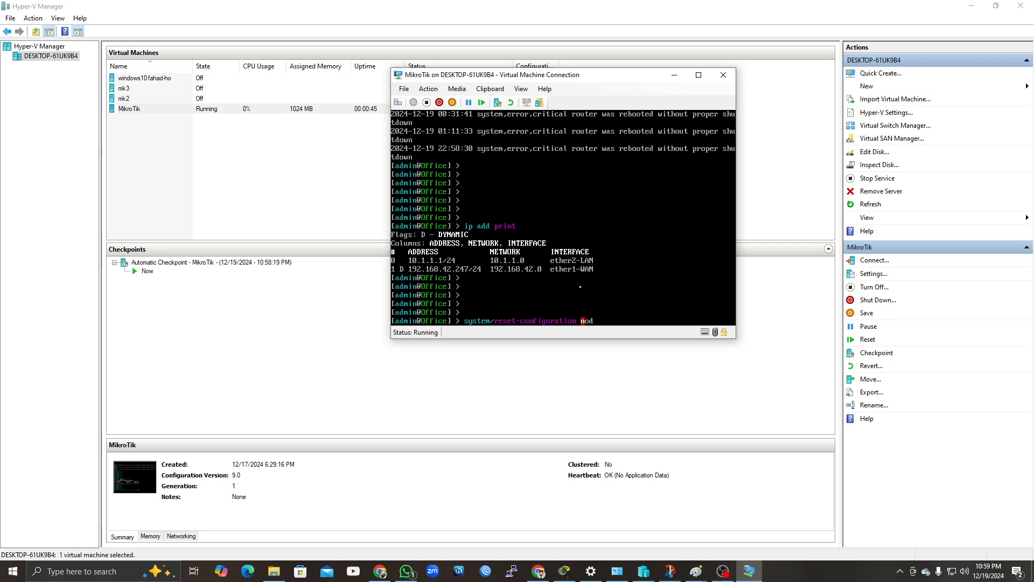
{"action": "key", "text": "BackSpace"}
{"action": "type", "text": "-"}
{"action": "key", "text": "Tab"}
{"action": "type", "text": "yes"}
{"action": "key", "text": "Return"}
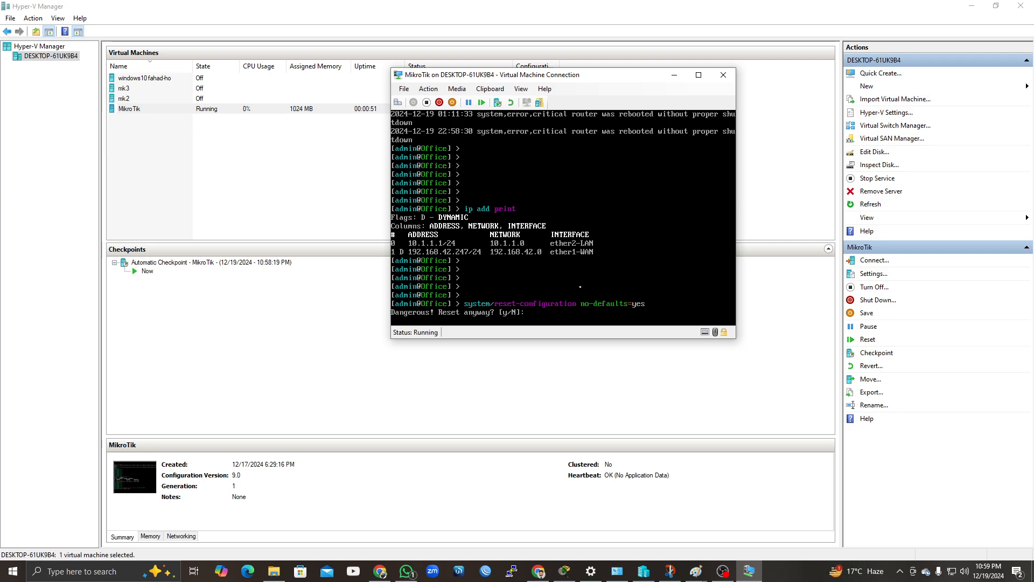
{"action": "type", "text": "y"}
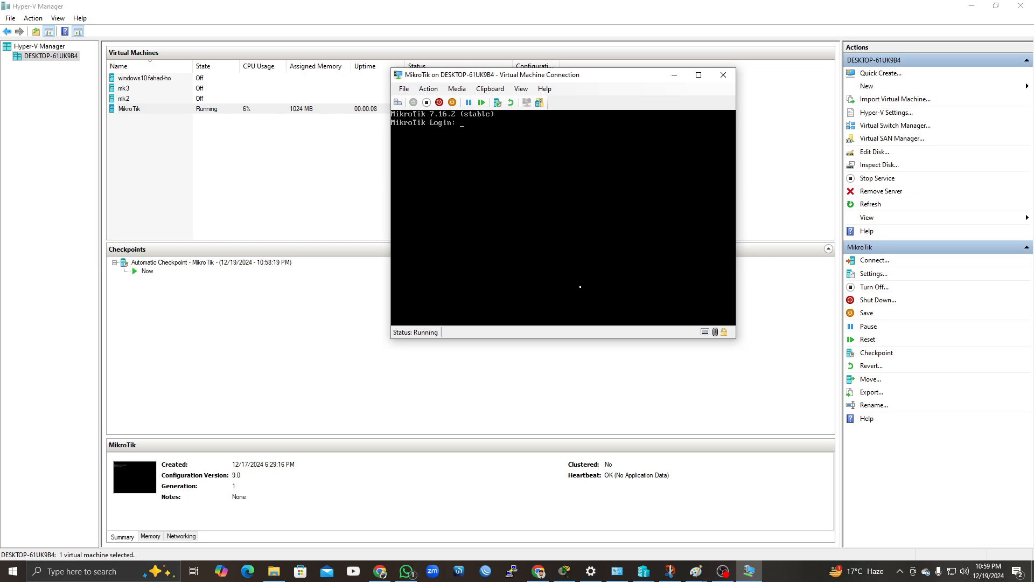
- Log in to the reset router as admin with a blank password, skip the software license and continue past the key notice
{"action": "type", "text": "a"}
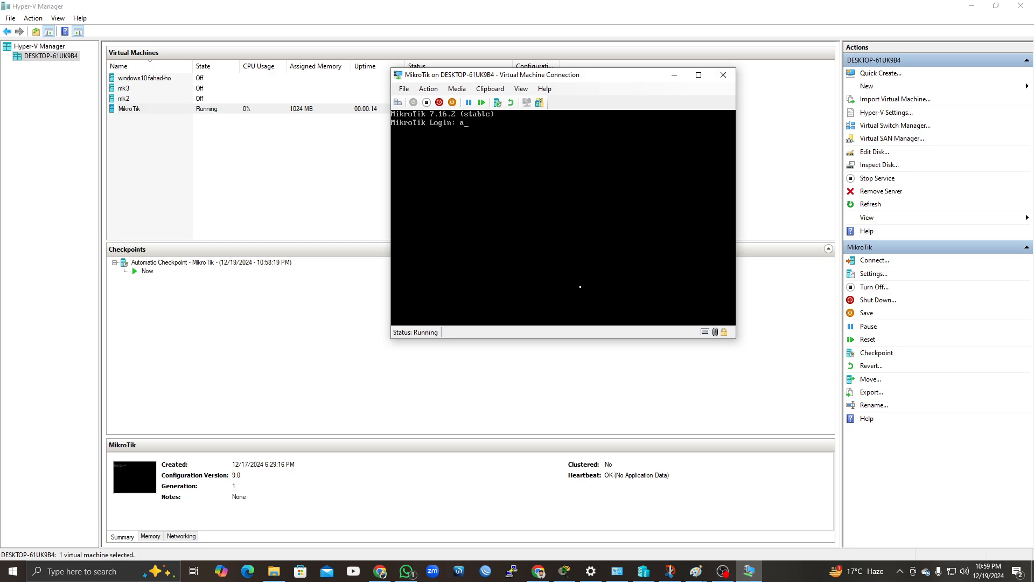
{"action": "type", "text": "dmin"}
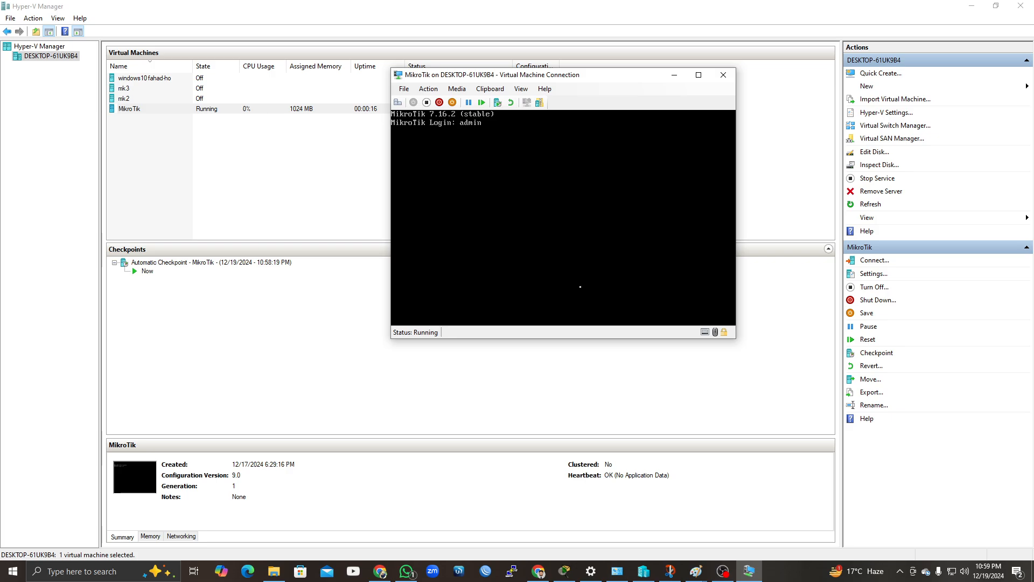
{"action": "key", "text": "Return"}
{"action": "key", "text": "Return"}
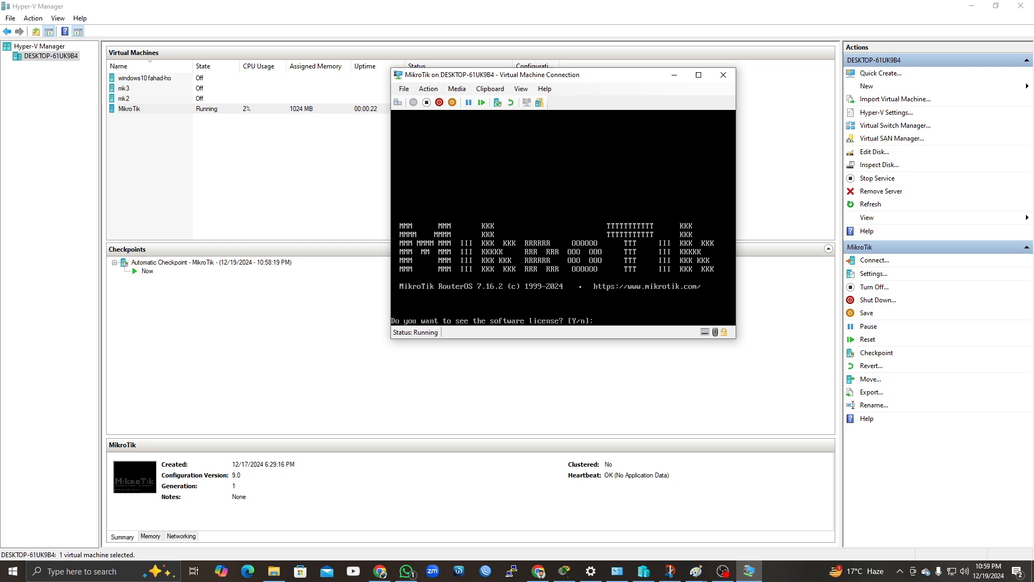
{"action": "type", "text": "n"}
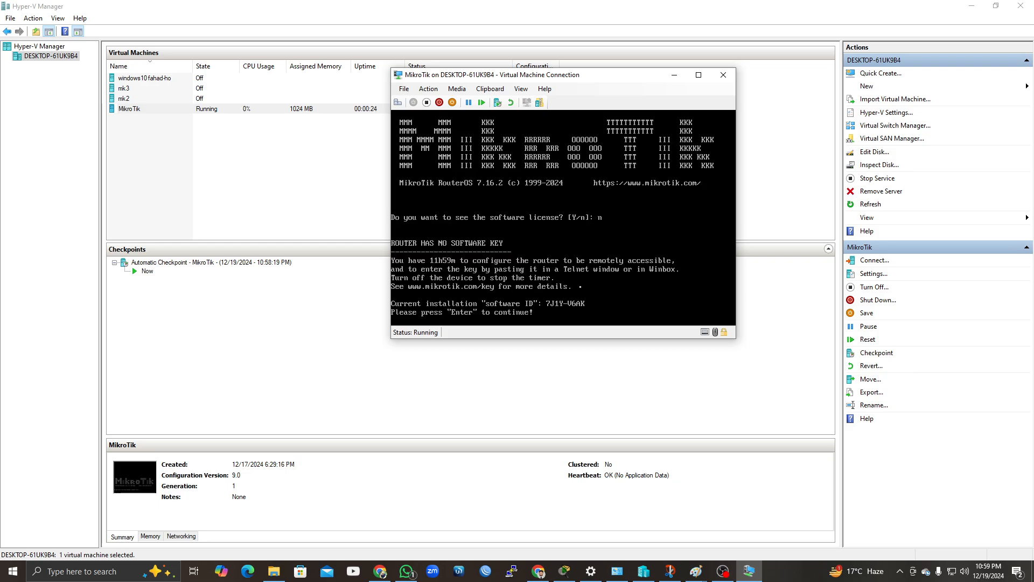
{"action": "key", "text": "Return"}
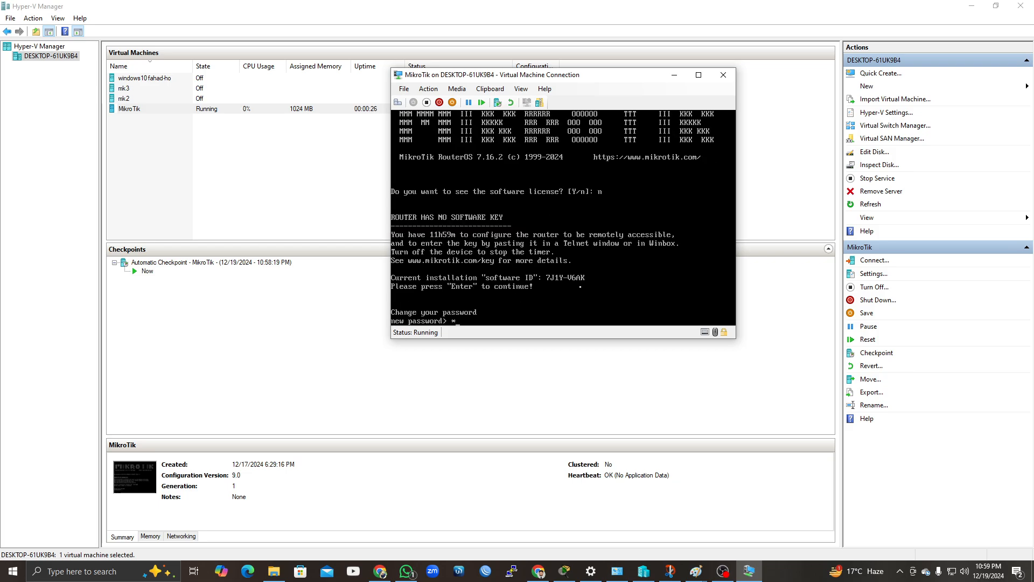
- Enter and repeat a new password for the router's admin account
{"action": "type", "text": "1"}
{"action": "key", "text": "Return"}
{"action": "type", "text": "1"}
{"action": "key", "text": "Return"}
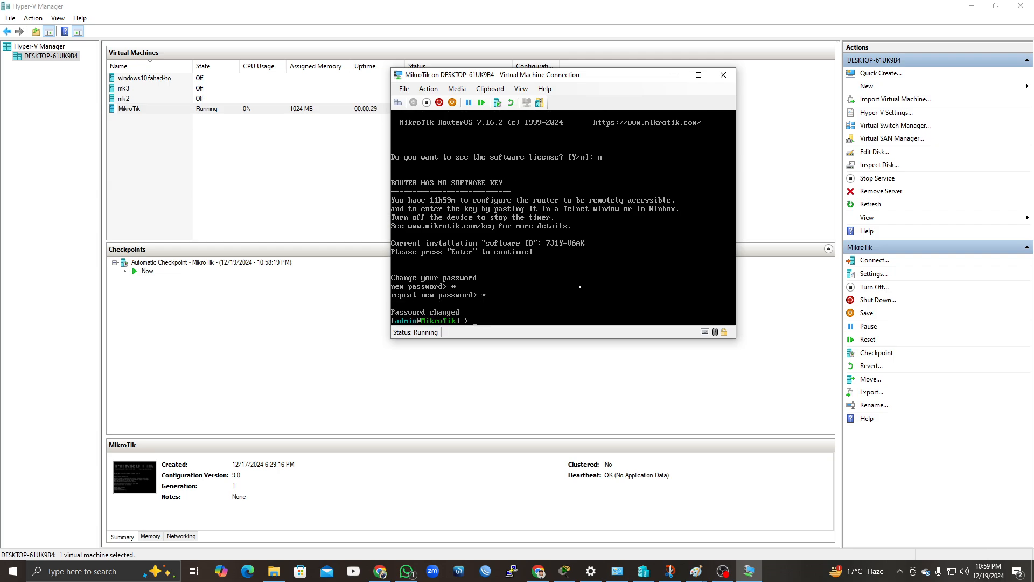
{"action": "key", "text": "Return"}
{"action": "key", "text": "Return"}
{"action": "key", "text": "Return"}
{"action": "key", "text": "Return"}
{"action": "key", "text": "Return"}
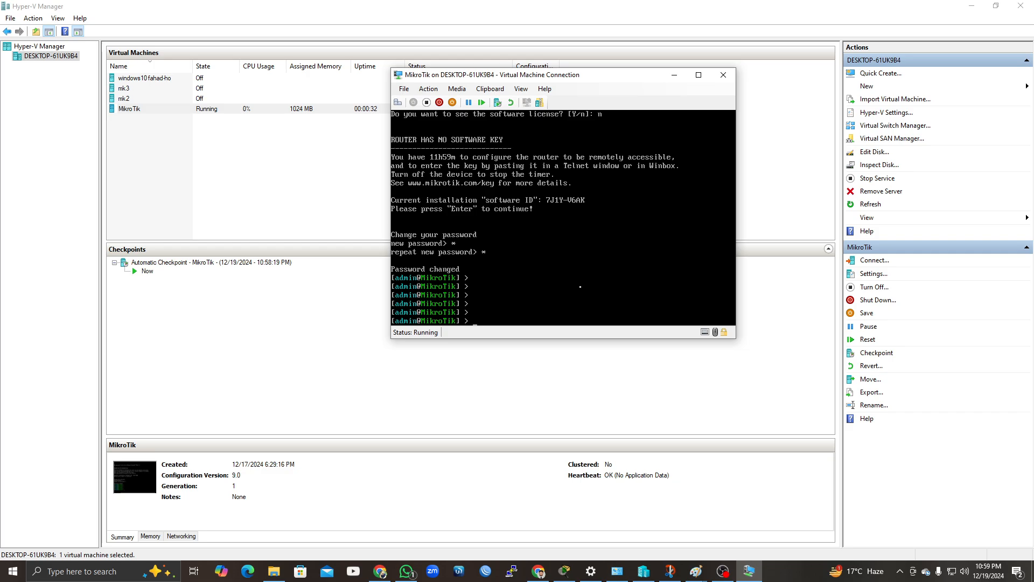
- Print the router's IP addresses with "ip add print" to check the configuration after the reset
{"action": "type", "text": "s"}
{"action": "type", "text": "ip add"}
{"action": "type", "text": " print"}
{"action": "key", "text": "Return"}
{"action": "key", "text": "Return"}
{"action": "key", "text": "Return"}
{"action": "key", "text": "Return"}
{"action": "key", "text": "Return"}
{"action": "key", "text": "Return"}
{"action": "key", "text": "Return"}
{"action": "key", "text": "Return"}
{"action": "key", "text": "Return"}
{"action": "key", "text": "Return"}
{"action": "key", "text": "Return"}
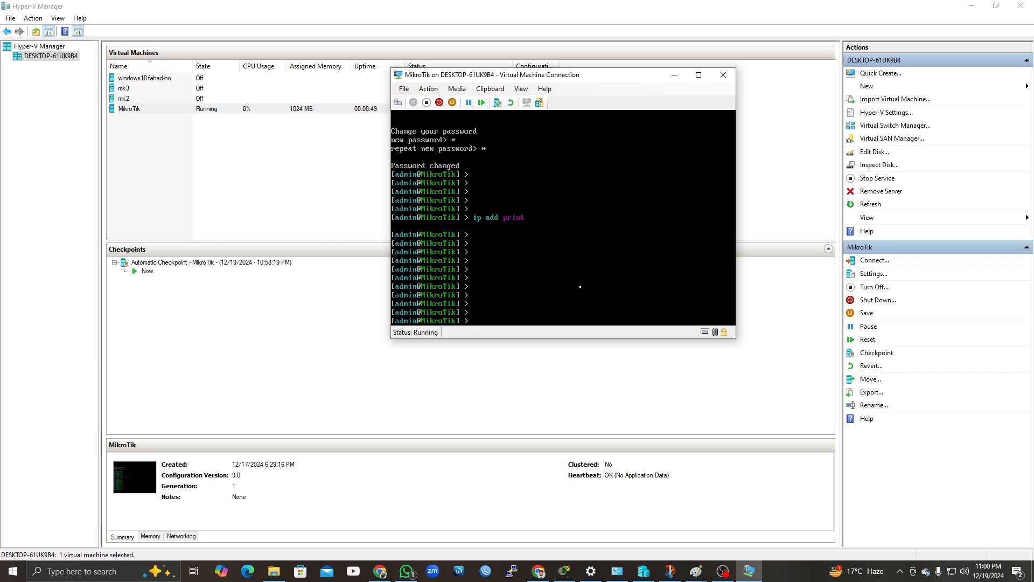
- Switch to Paint and review the MikroTik network diagram's port addresses and departments, then return to the router console
{"action": "left_click", "coordinate": [675, 75]}
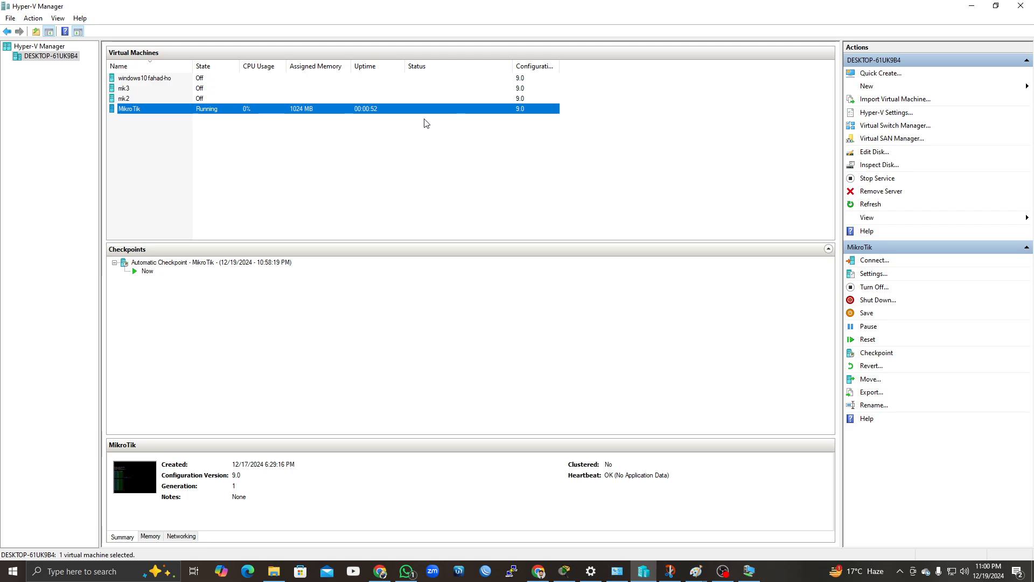
{"action": "double_click", "coordinate": [261, 109]}
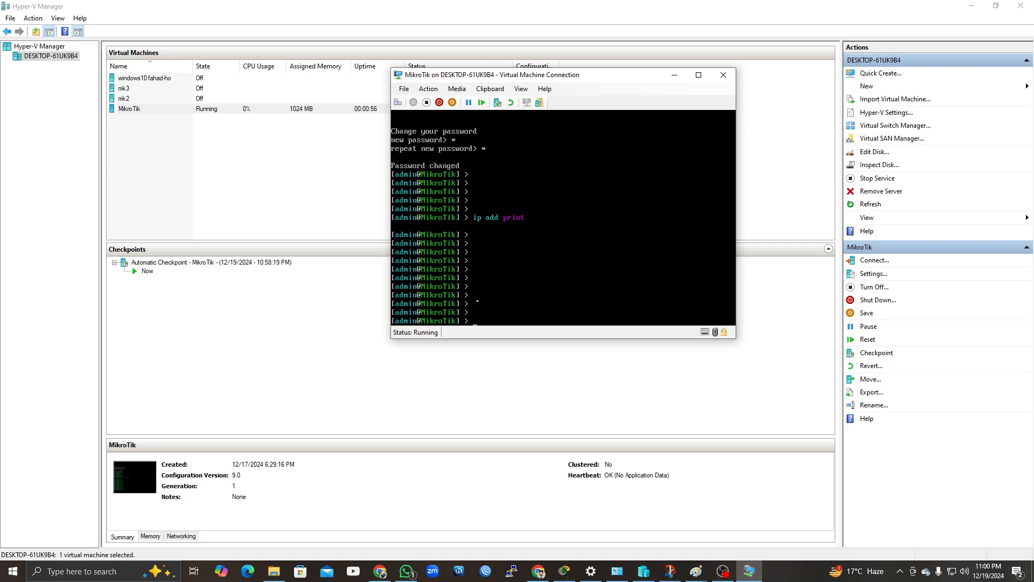
{"action": "left_click", "coordinate": [697, 571]}
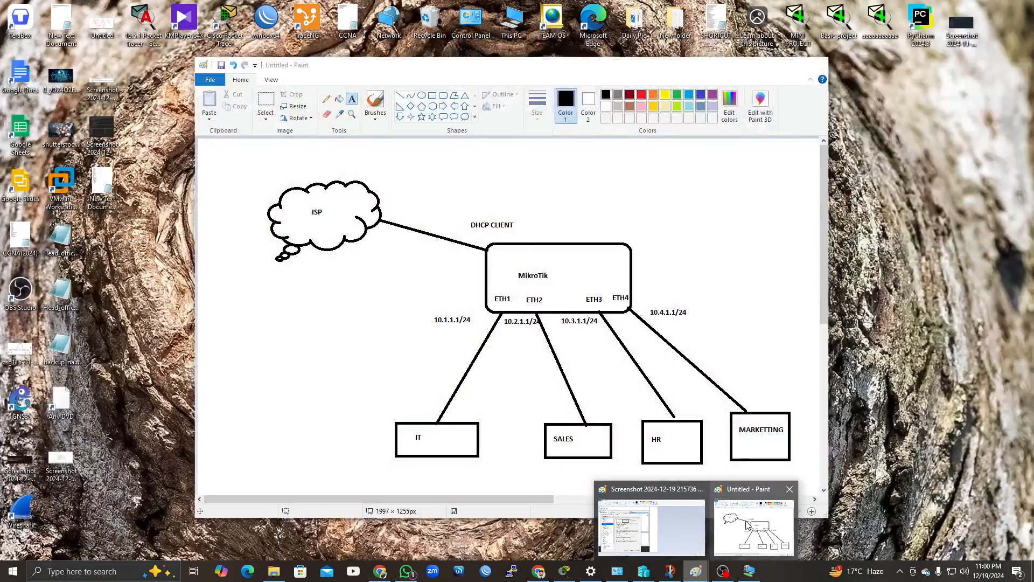
{"action": "left_click", "coordinate": [755, 522]}
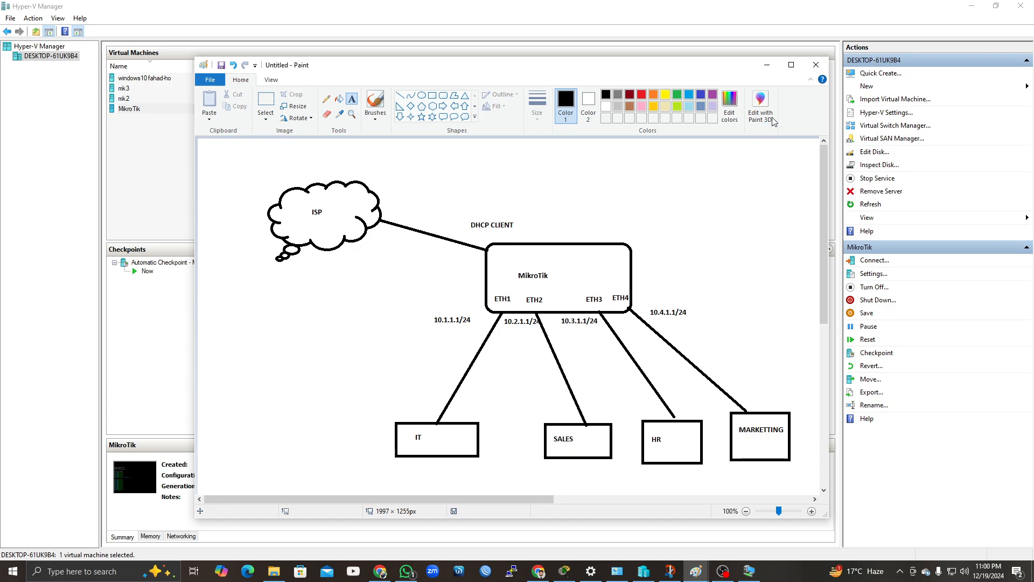
{"action": "left_click", "coordinate": [767, 65]}
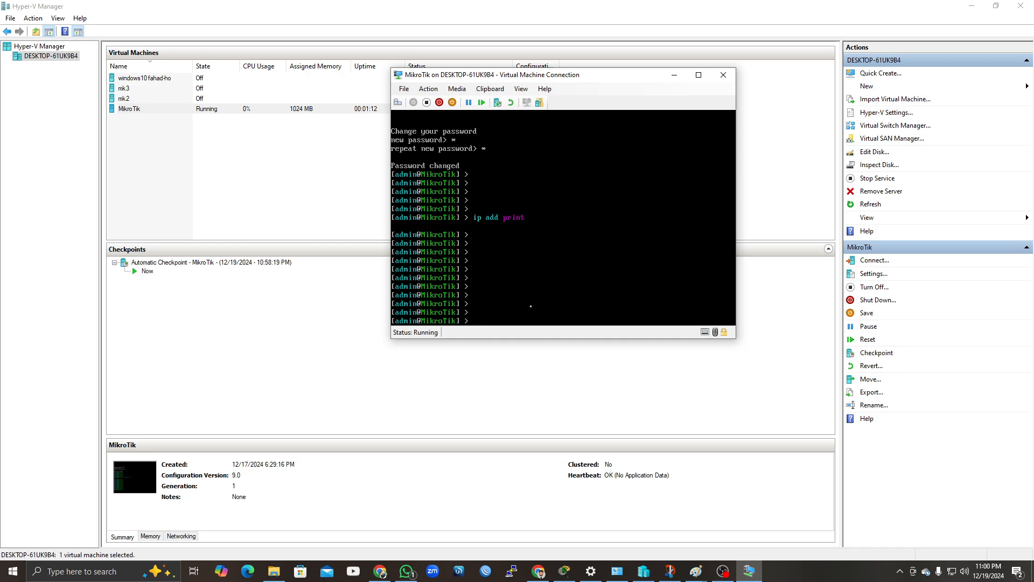
- Switch to WinBox, connect to the MikroTik neighbor 00:15:5D:2A:14:12 as admin and dismiss the missing software key notice
{"action": "left_click", "coordinate": [485, 571]}
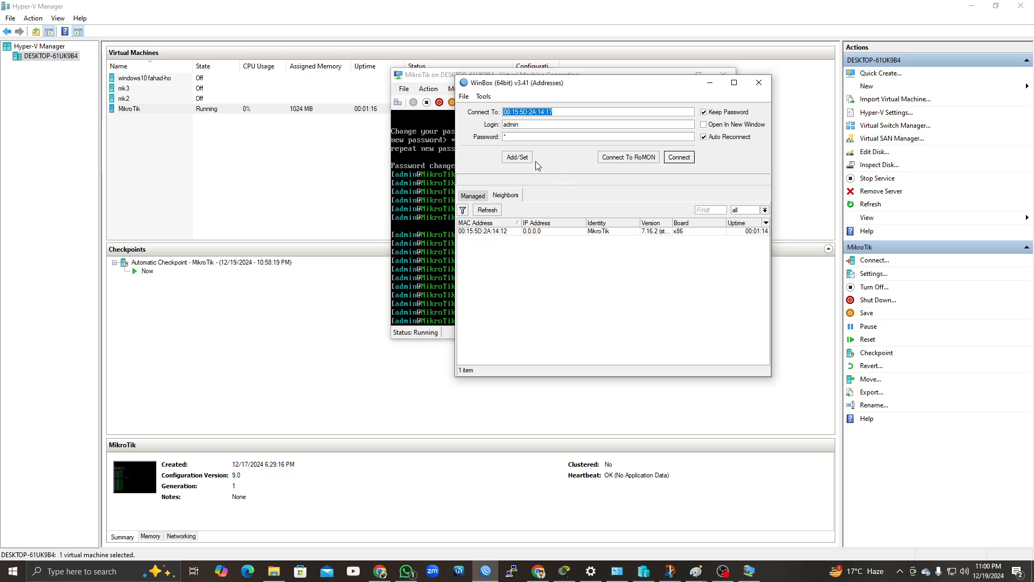
{"action": "left_click", "coordinate": [614, 231]}
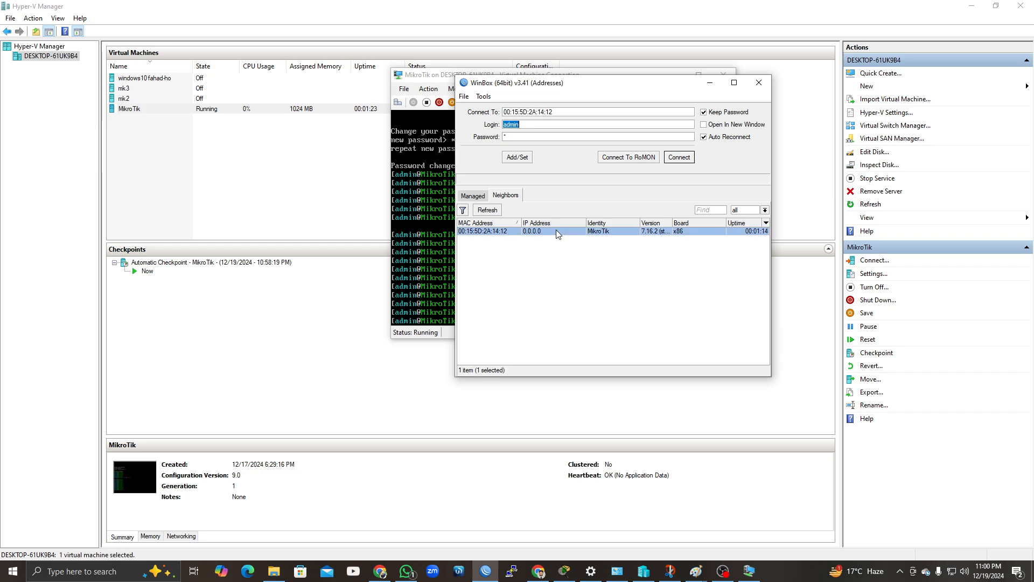
{"action": "left_click", "coordinate": [680, 158]}
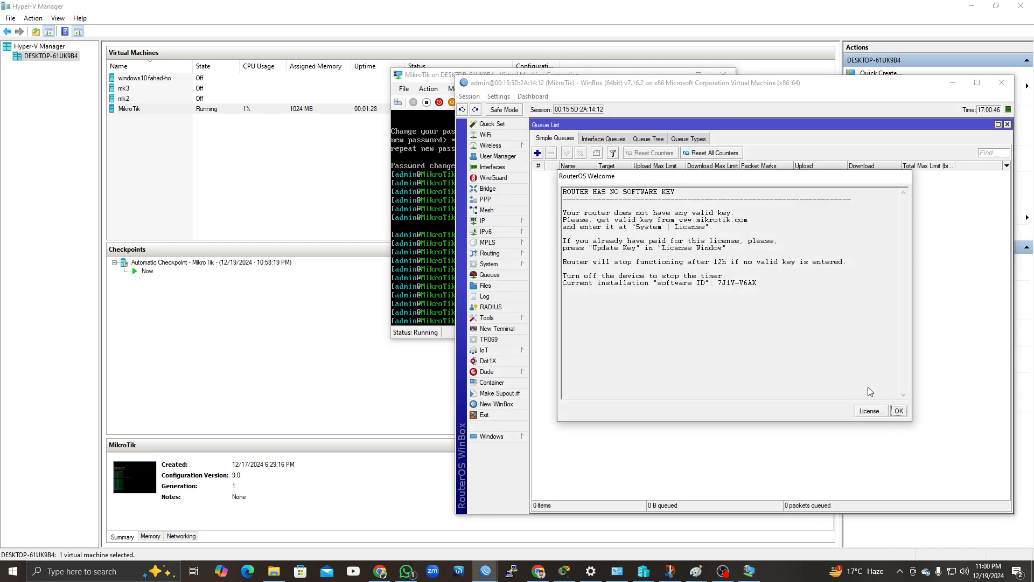
{"action": "left_click", "coordinate": [897, 413]}
{"action": "left_click_drag", "start_coordinate": [720, 85], "coordinate": [582, 54]}
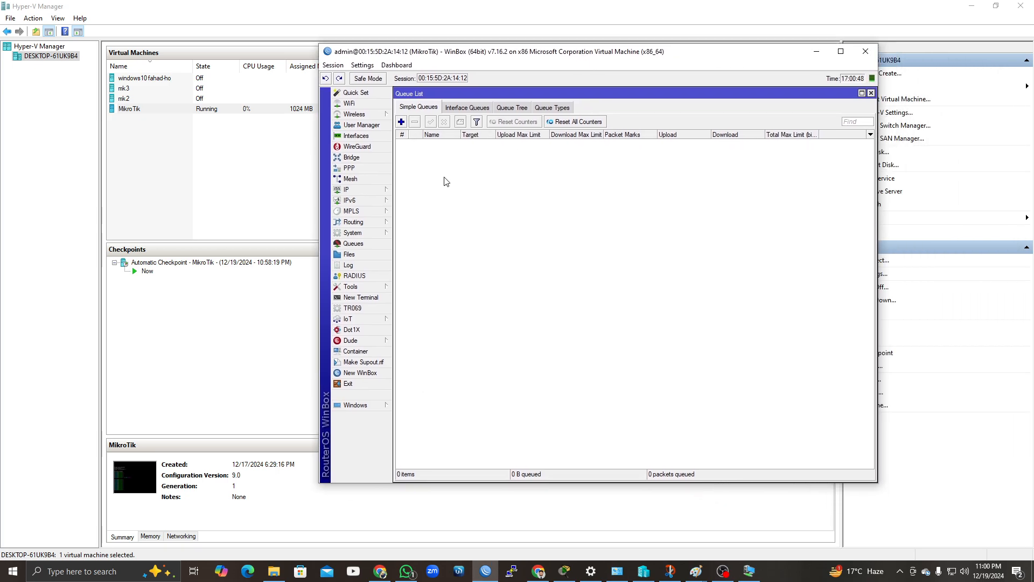
- In the router's interface list, rename ether1 as ether1-wan and ether2 as ether2-it
{"action": "left_click", "coordinate": [357, 136]}
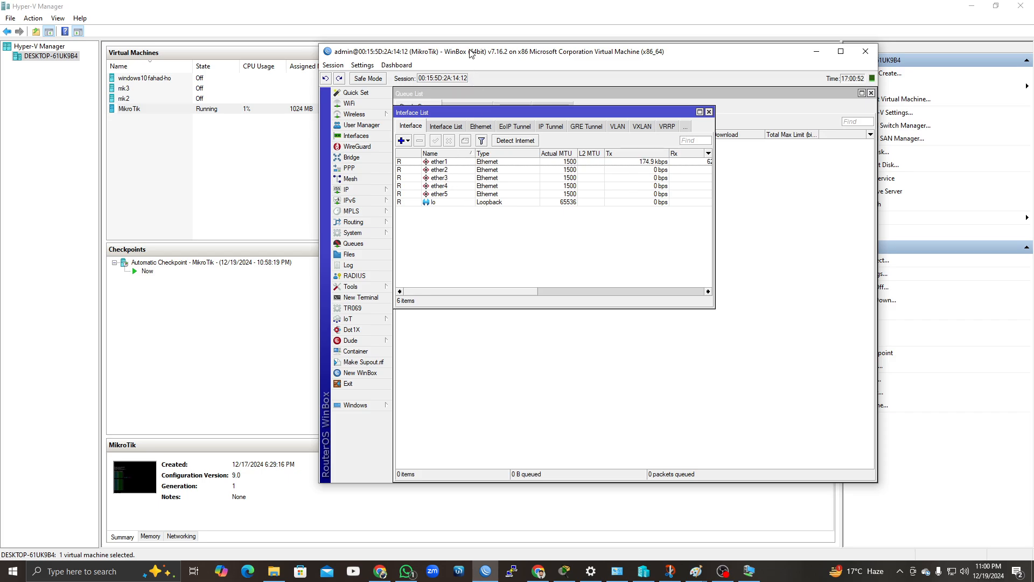
{"action": "mouse_move", "coordinate": [466, 52]}
{"action": "left_mouse_down"}
{"action": "mouse_move", "coordinate": [513, 53]}
{"action": "mouse_move", "coordinate": [447, 51]}
{"action": "left_mouse_up"}
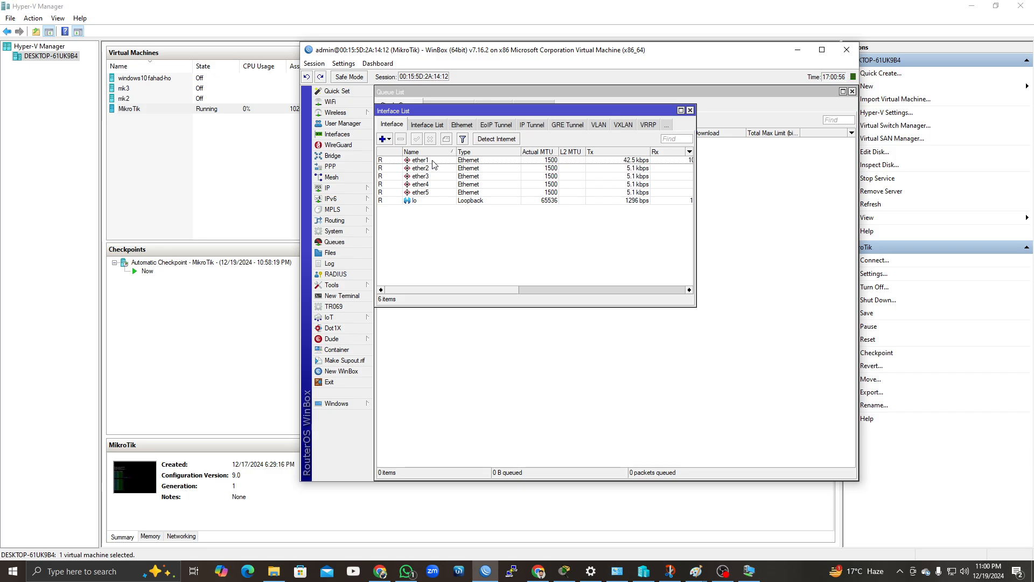
{"action": "double_click", "coordinate": [432, 165]}
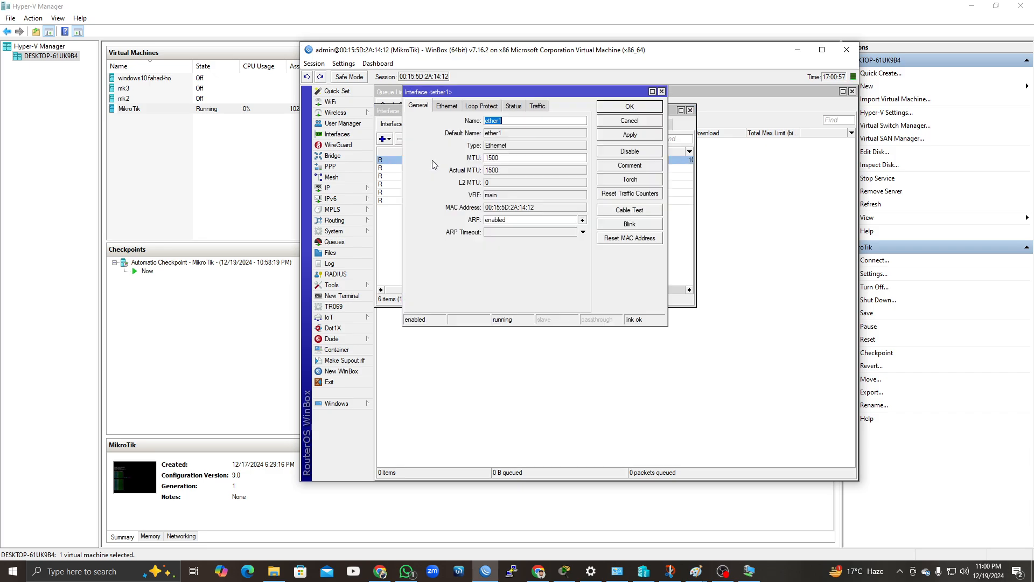
{"action": "left_click", "coordinate": [520, 124]}
{"action": "type", "text": "-wab"}
{"action": "left_click", "coordinate": [615, 108]}
{"action": "double_click", "coordinate": [425, 168]}
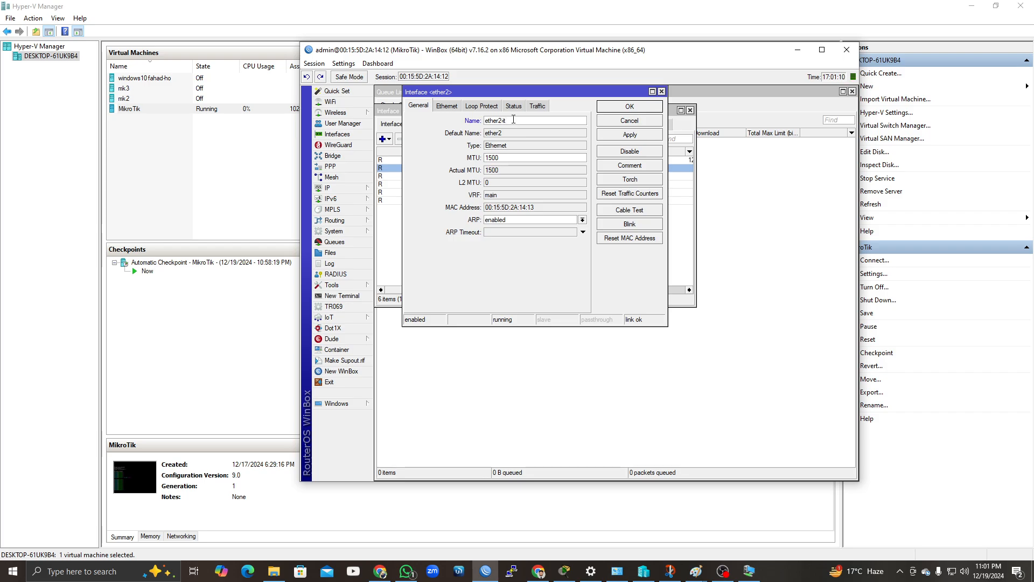
{"action": "left_click", "coordinate": [629, 107]}
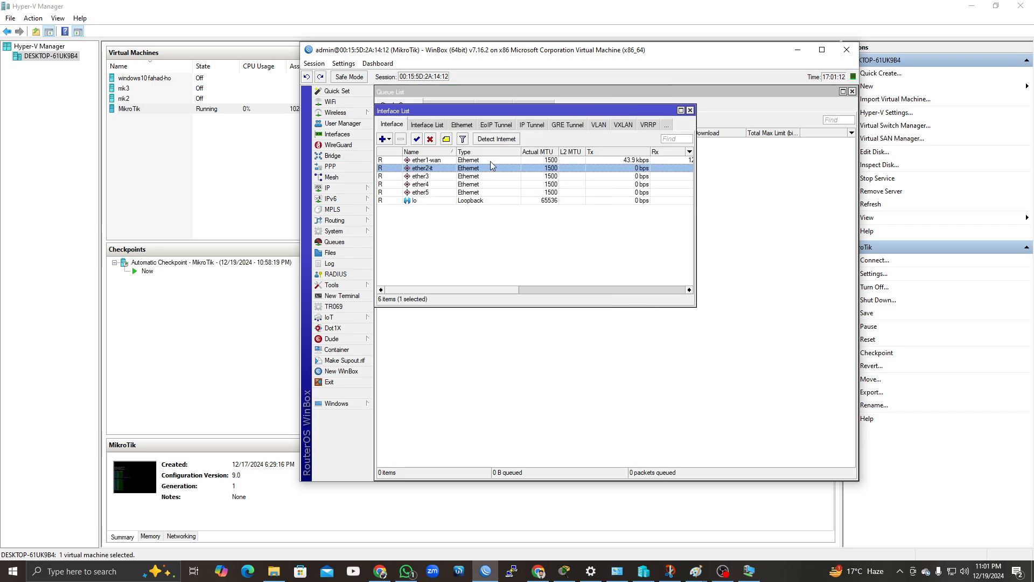
- Rename the ether3 interface as ether3-sales, checking the department name against the Paint network diagram
{"action": "double_click", "coordinate": [421, 177]}
{"action": "left_click", "coordinate": [512, 120]}
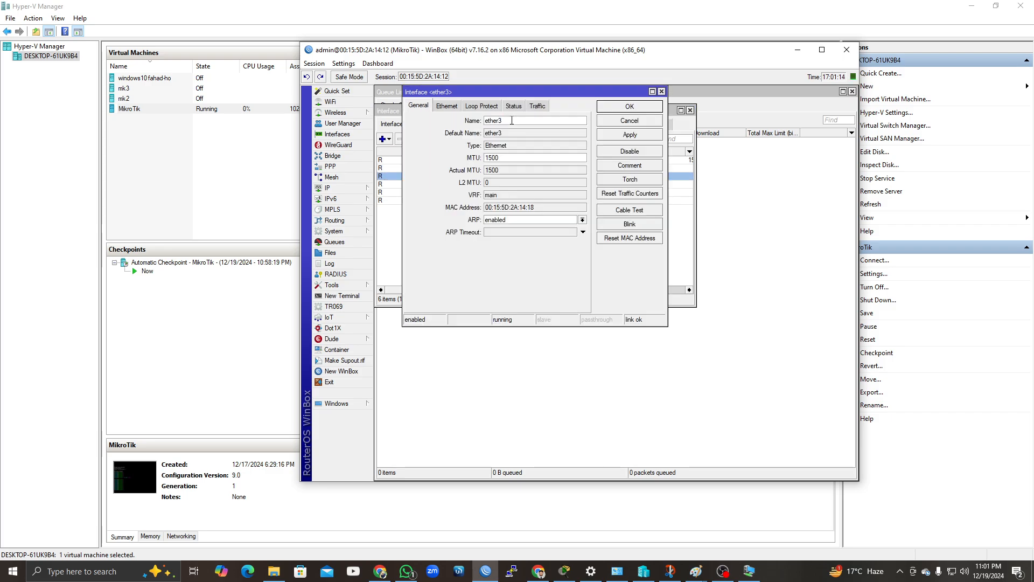
{"action": "type", "text": "-"}
{"action": "mouse_move", "coordinate": [695, 571]}
{"action": "mouse_move", "coordinate": [732, 533]}
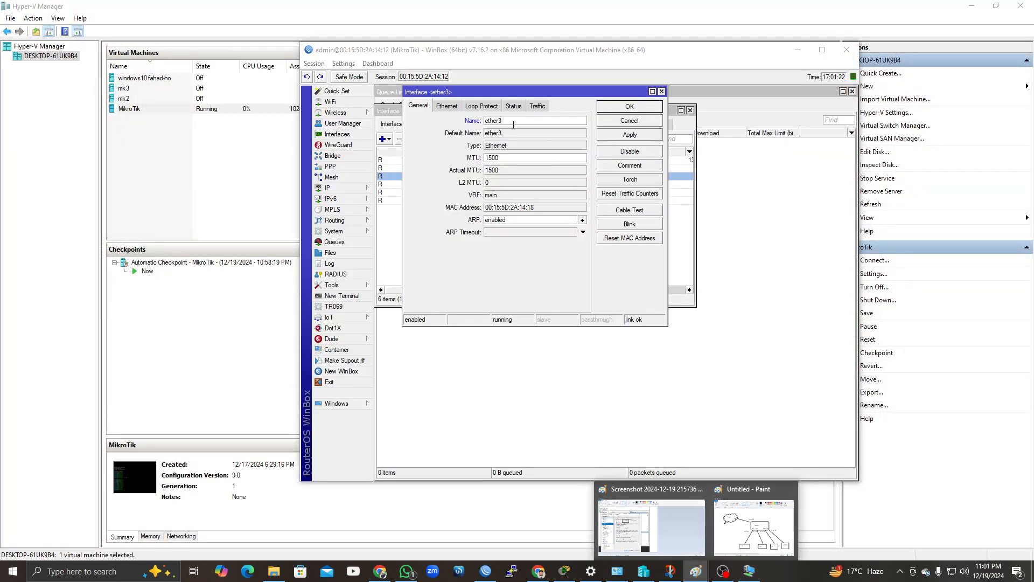
{"action": "type", "text": "es"}
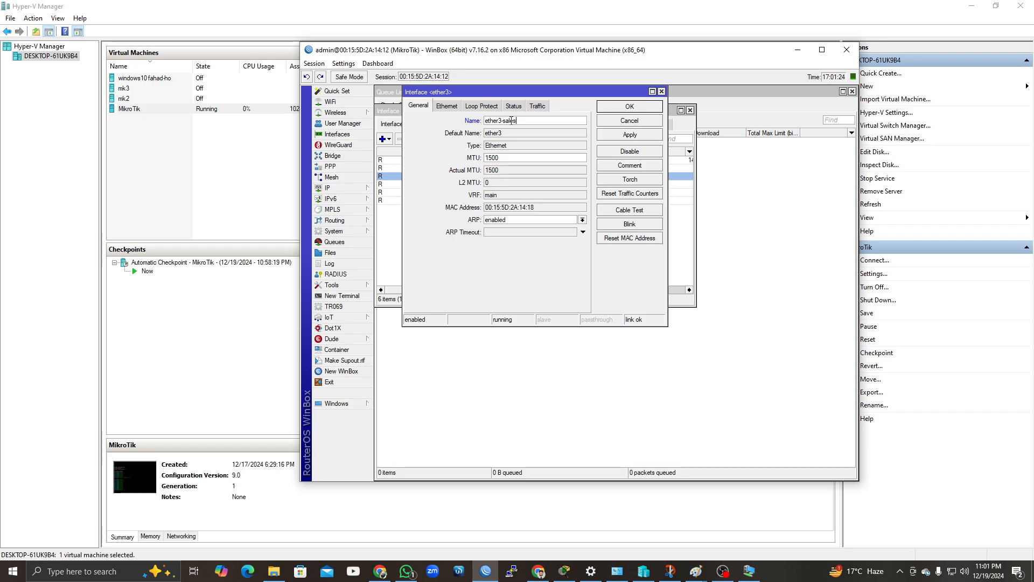
{"action": "left_click", "coordinate": [646, 107]}
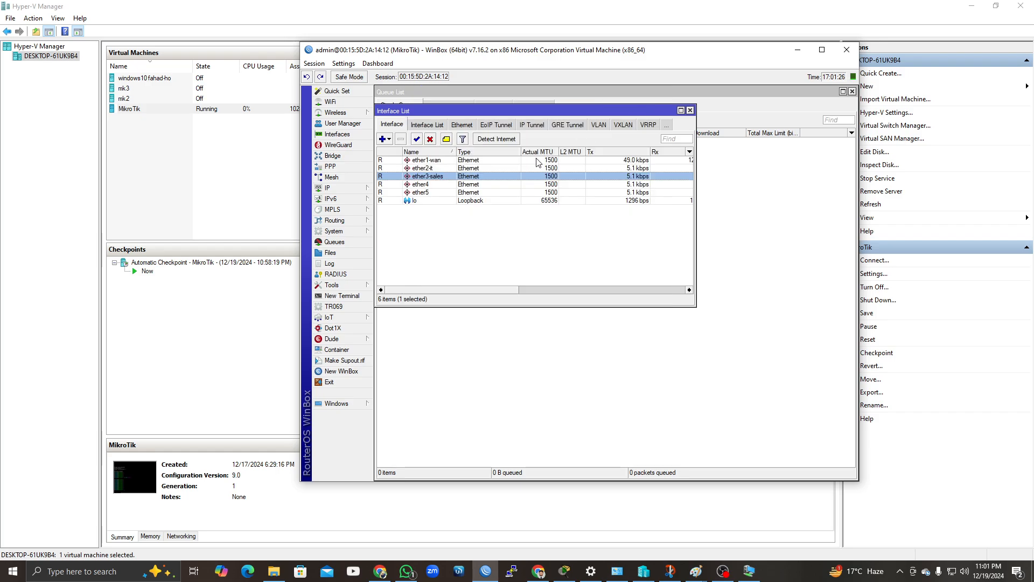
- Rename the ether4 interface as ether4-hr and the ether5 interface as ether5-marketting
{"action": "double_click", "coordinate": [459, 185]}
{"action": "left_click", "coordinate": [521, 122]}
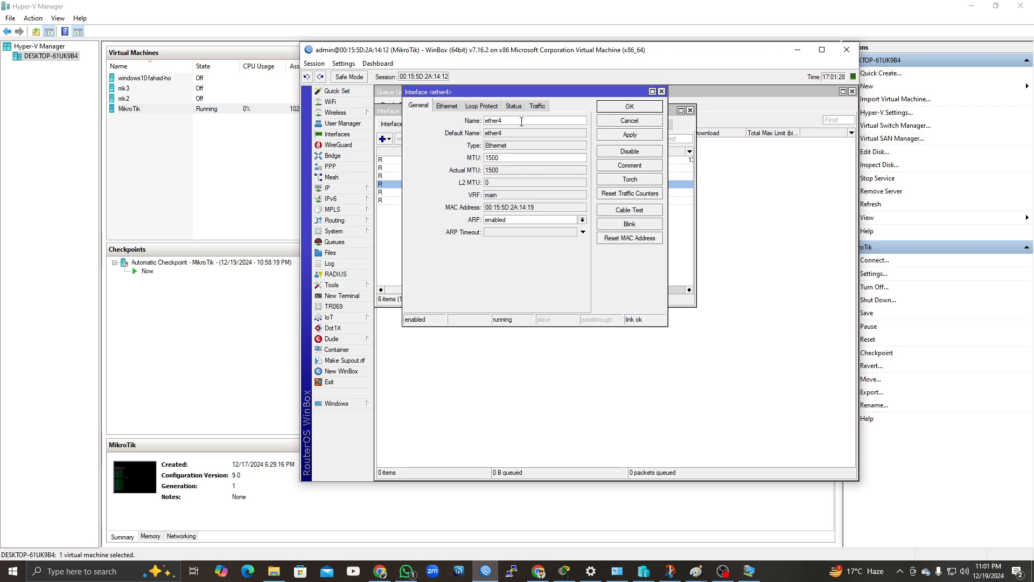
{"action": "type", "text": "-hr"}
{"action": "left_click", "coordinate": [630, 106]}
{"action": "double_click", "coordinate": [418, 193]}
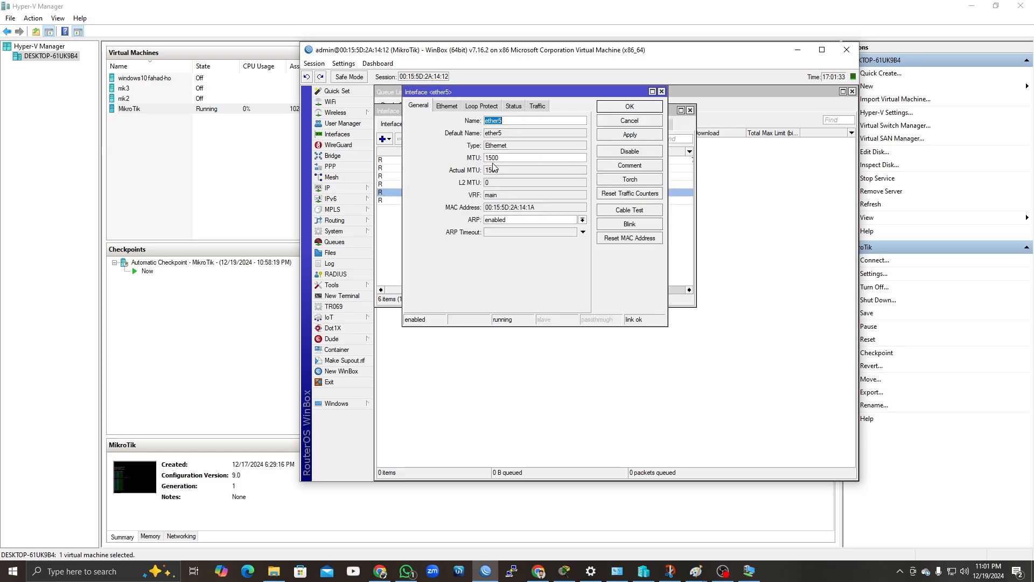
{"action": "left_click", "coordinate": [515, 121]}
{"action": "type", "text": "-markketting"}
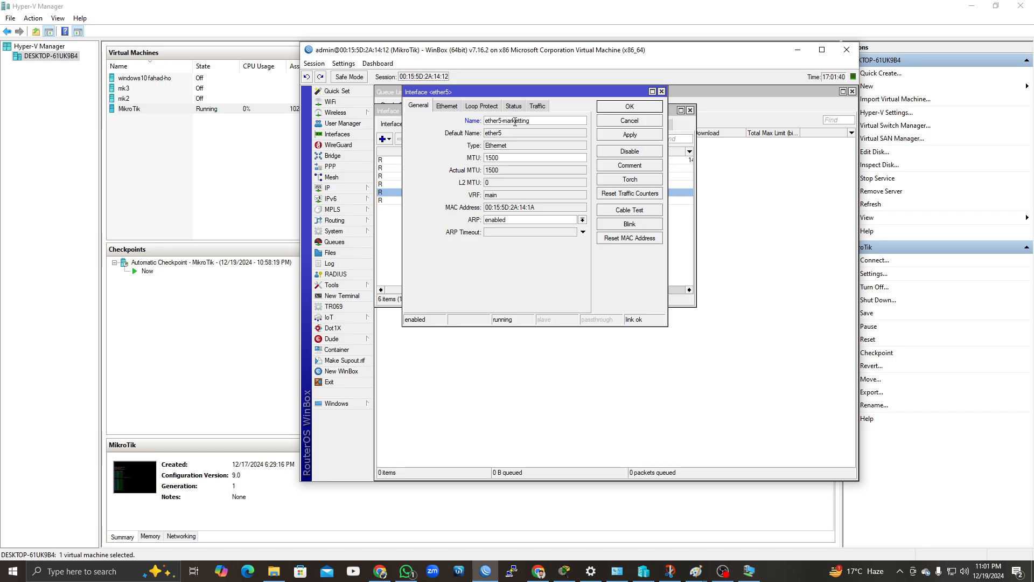
{"action": "left_click", "coordinate": [642, 106]}
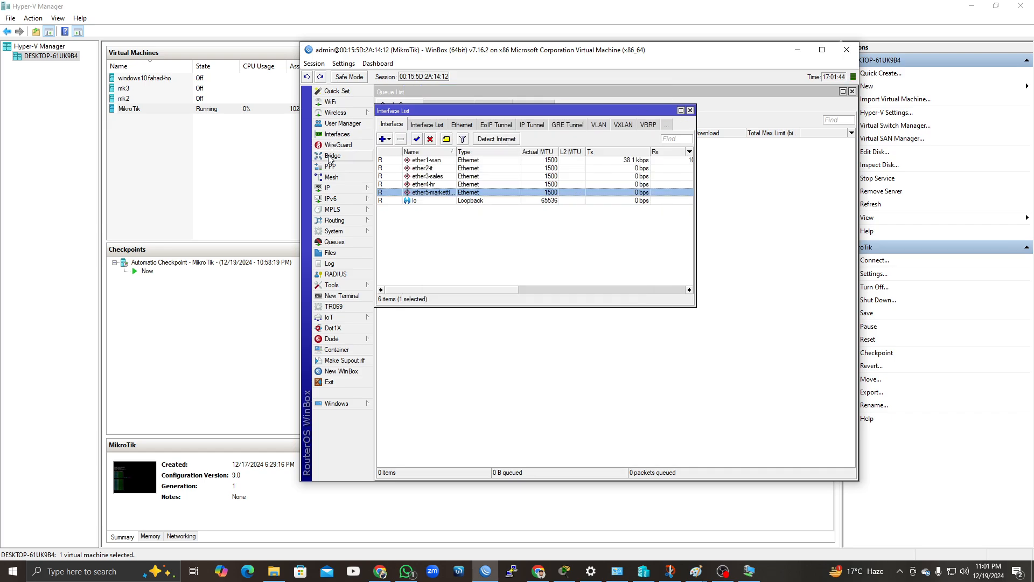
- Add a DHCP client on ether1-wan with peer DNS, peer NTP and the default route enabled, and close the DHCP client list
{"action": "left_click", "coordinate": [345, 188]}
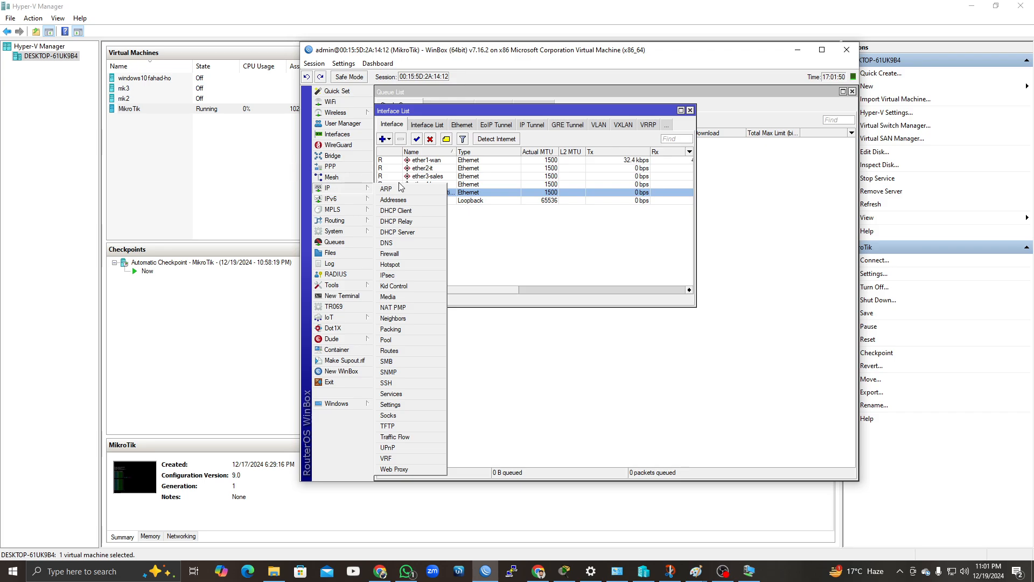
{"action": "left_click", "coordinate": [392, 213]}
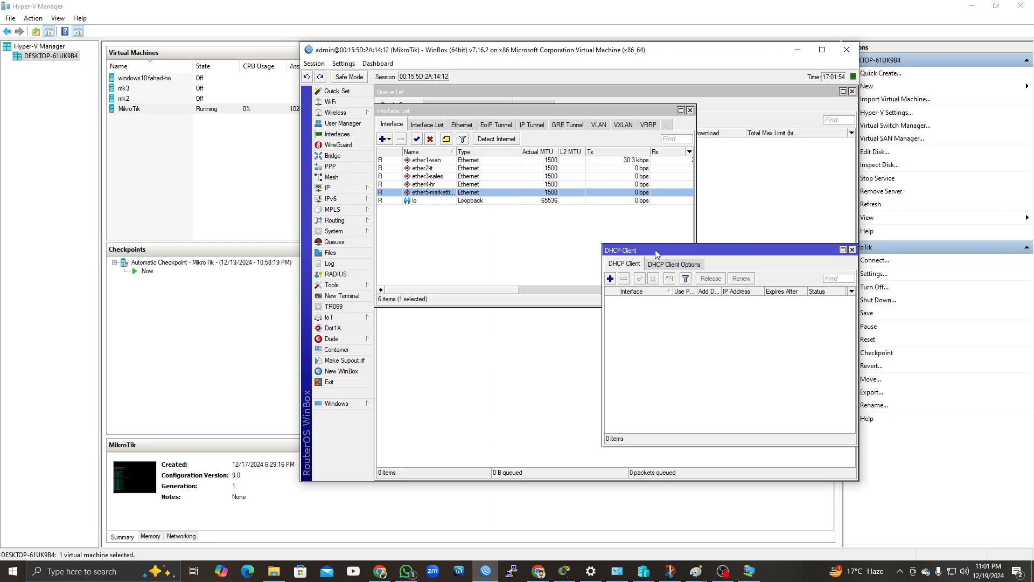
{"action": "left_click_drag", "start_coordinate": [655, 250], "coordinate": [494, 154]}
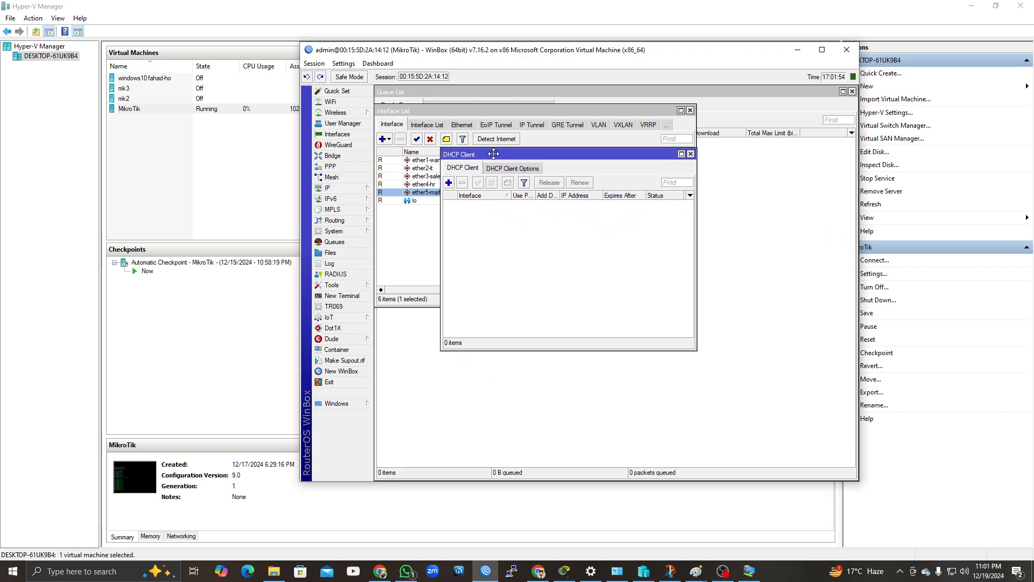
{"action": "left_click", "coordinate": [449, 183]}
{"action": "left_click_drag", "start_coordinate": [606, 204], "coordinate": [560, 174]}
{"action": "left_click", "coordinate": [603, 200]}
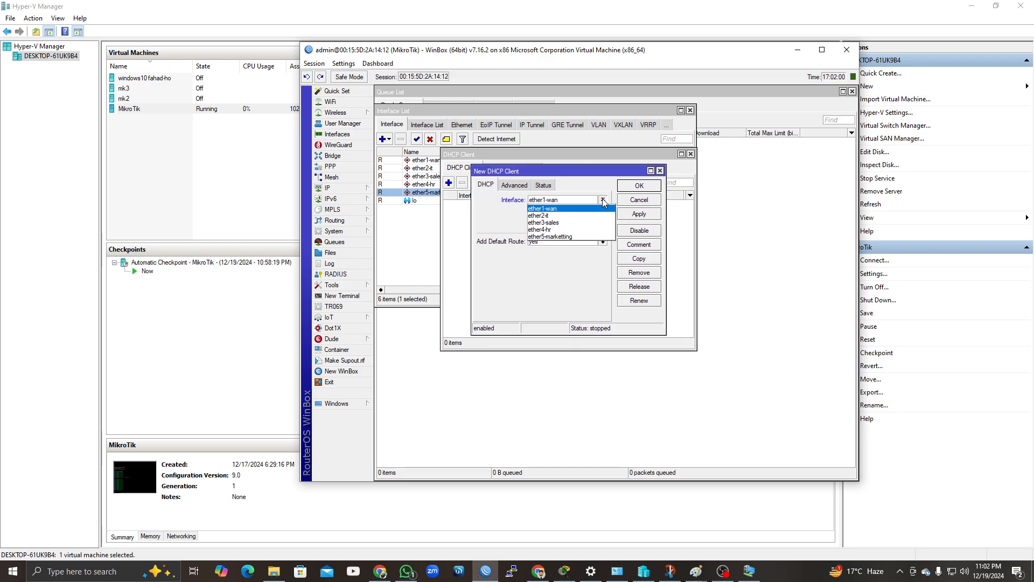
{"action": "left_click", "coordinate": [560, 209]}
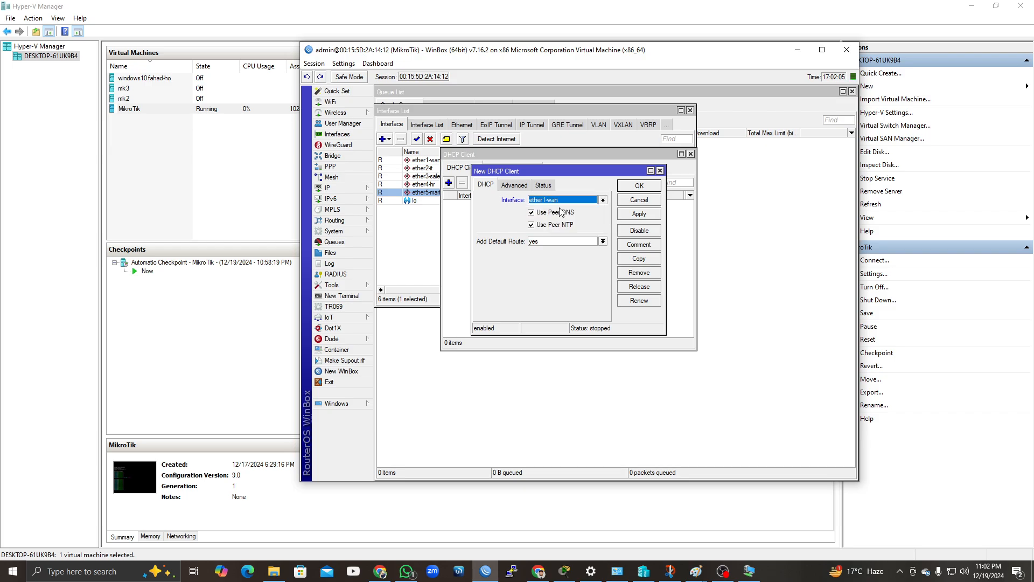
{"action": "left_click", "coordinate": [639, 187]}
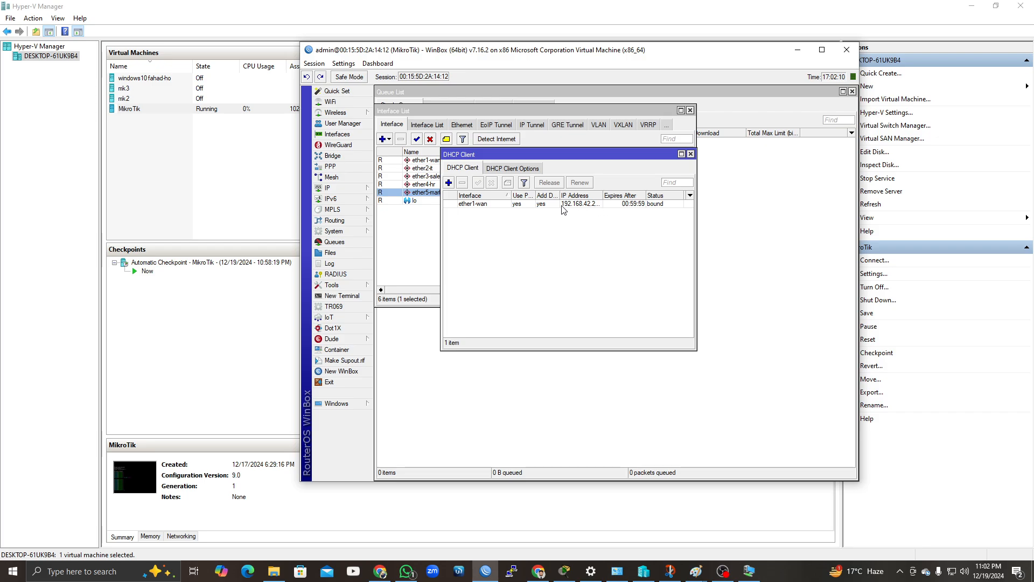
{"action": "left_click", "coordinate": [691, 154]}
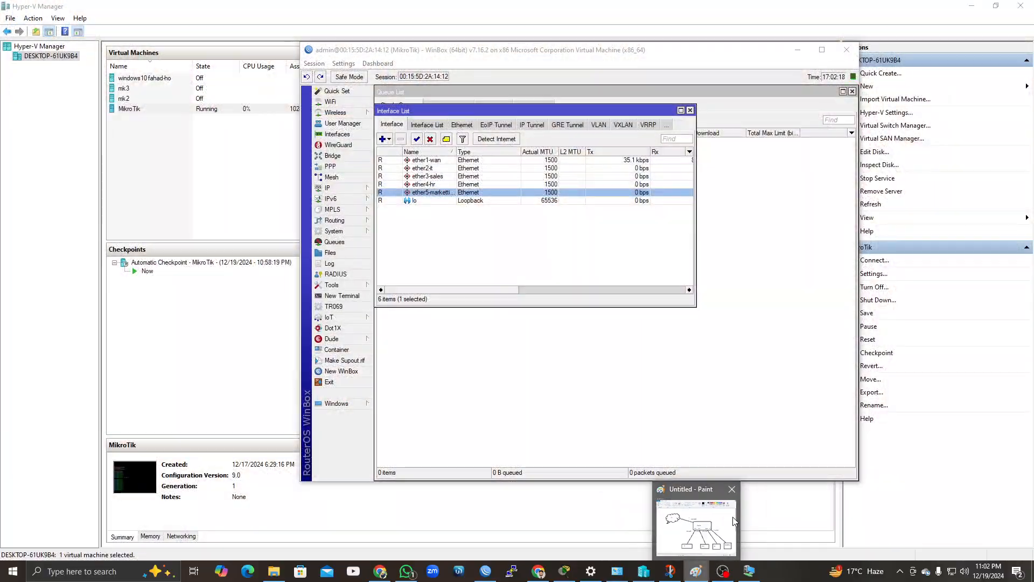
- Consult the network diagram in Paint and, back in WinBox, assign the IP address 10.2.1.1/24 to the ether3-sales interface
{"action": "left_click", "coordinate": [711, 525]}
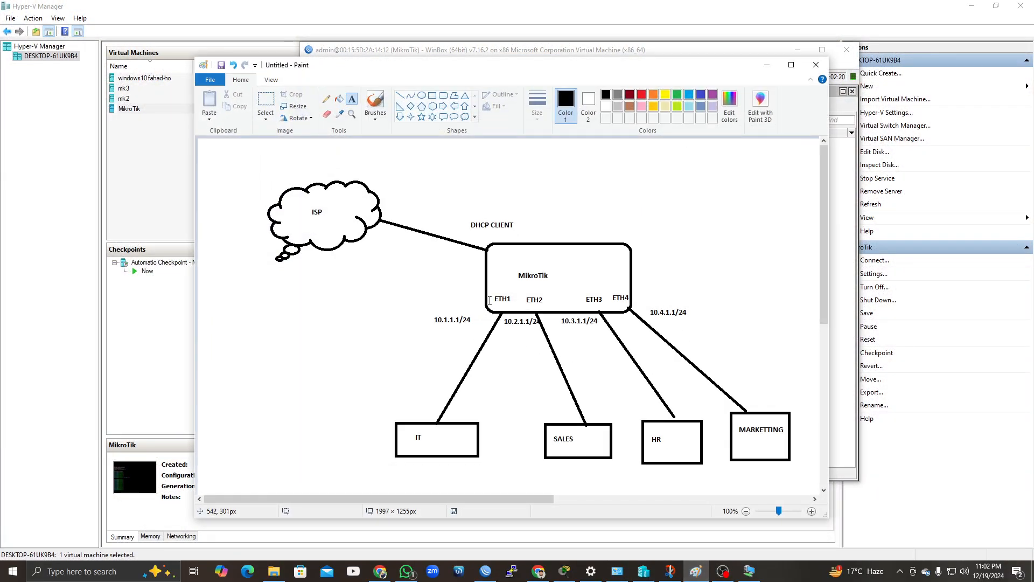
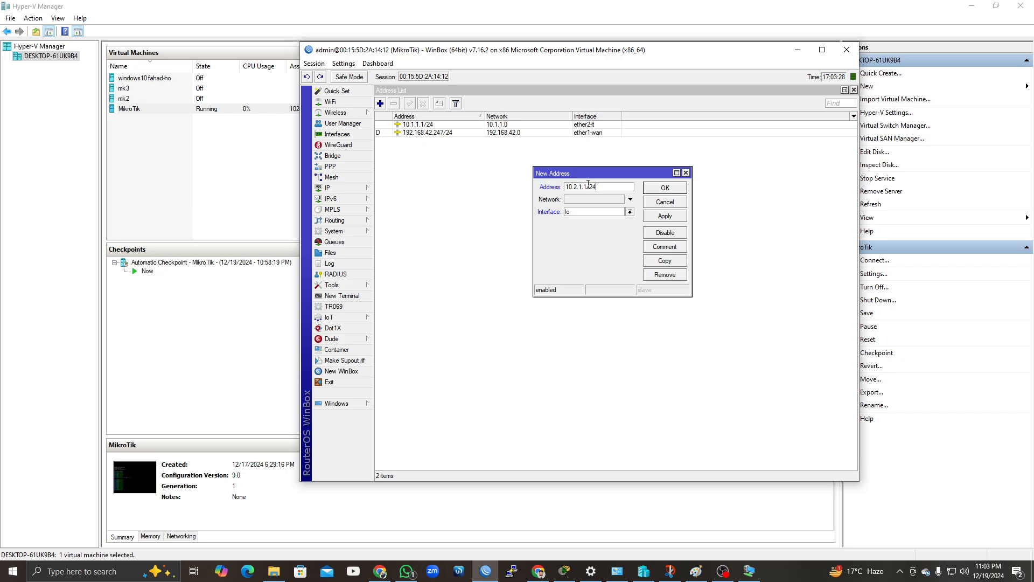
{"action": "left_click", "coordinate": [629, 212]}
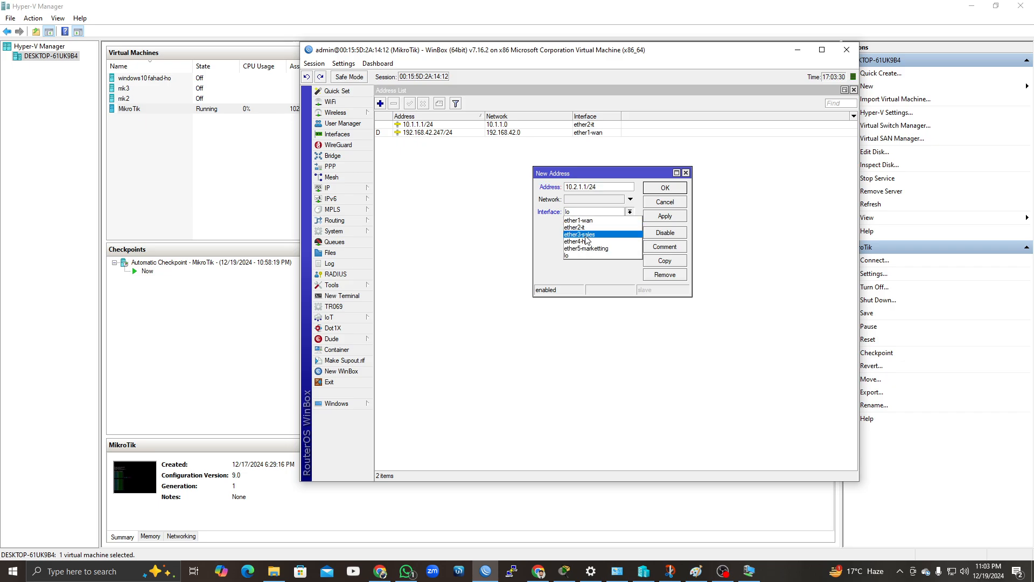
{"action": "left_click", "coordinate": [625, 232]}
{"action": "left_click", "coordinate": [665, 215]}
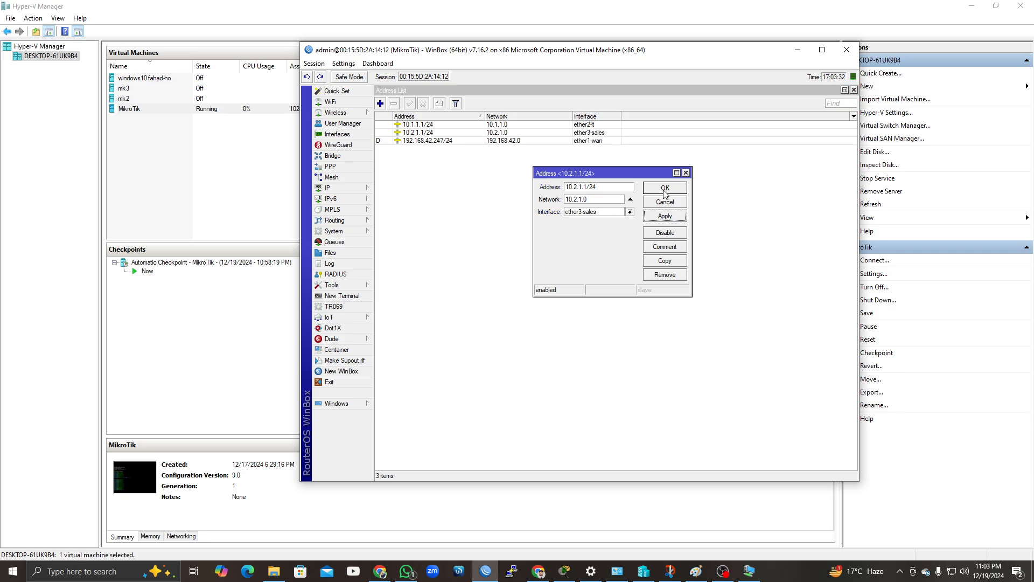
{"action": "left_click", "coordinate": [665, 187]}
- Add the IP address 10.3.1.1/24 on the ether4-hr interface
{"action": "left_click", "coordinate": [381, 103]}
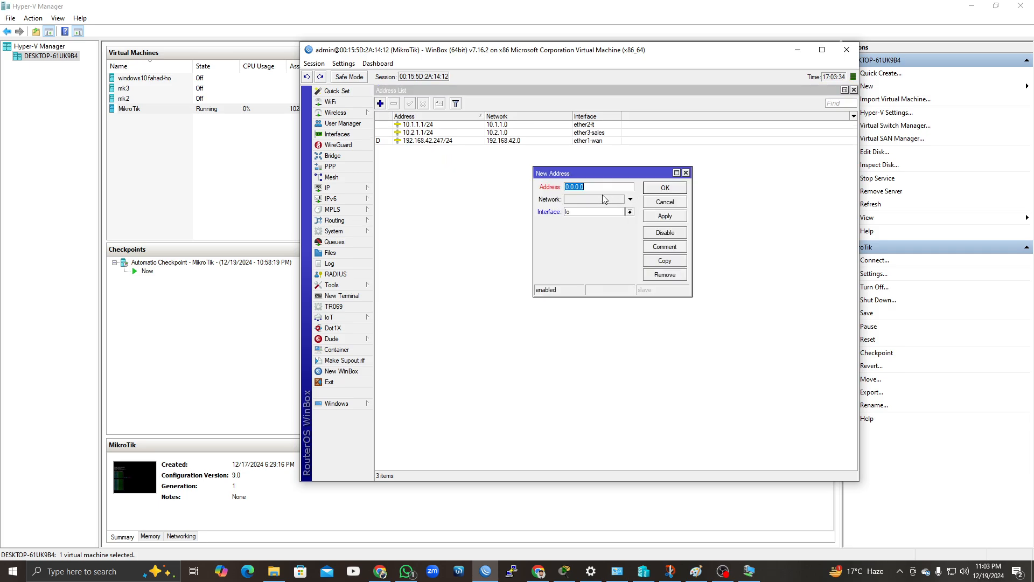
{"action": "type", "text": "10."}
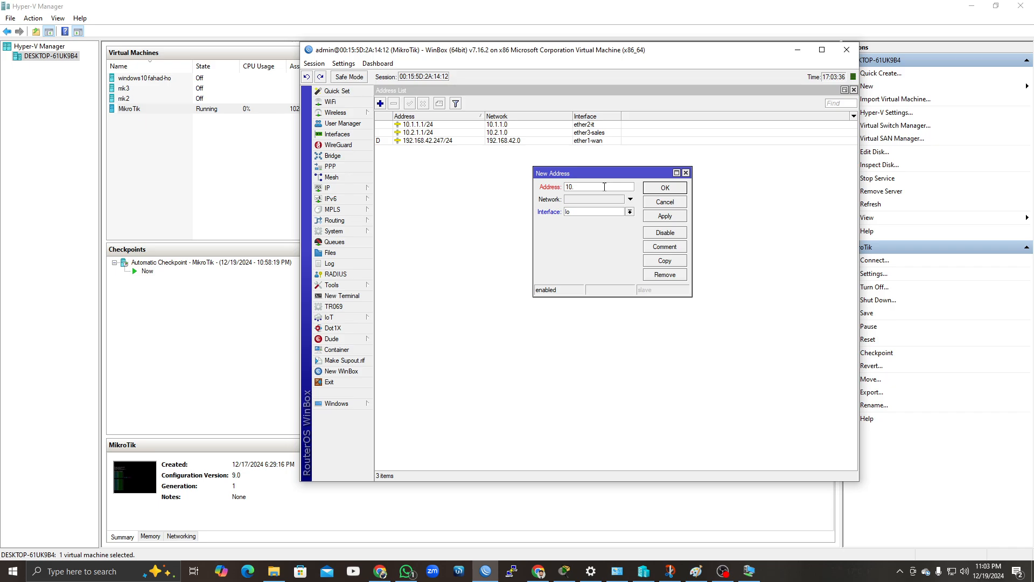
{"action": "type", "text": "3.1.1/24"}
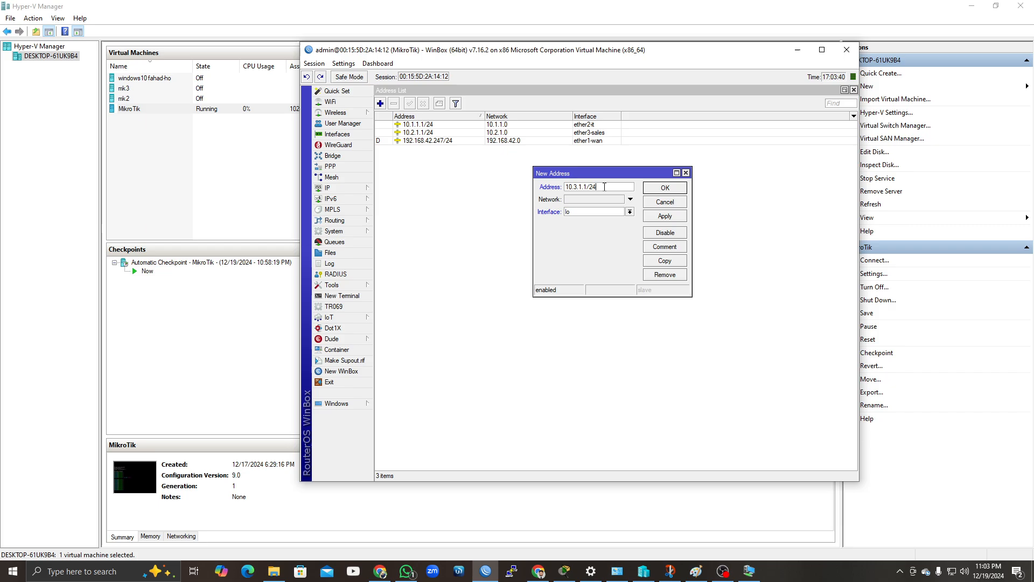
{"action": "left_click", "coordinate": [630, 212]}
{"action": "left_click", "coordinate": [588, 242]}
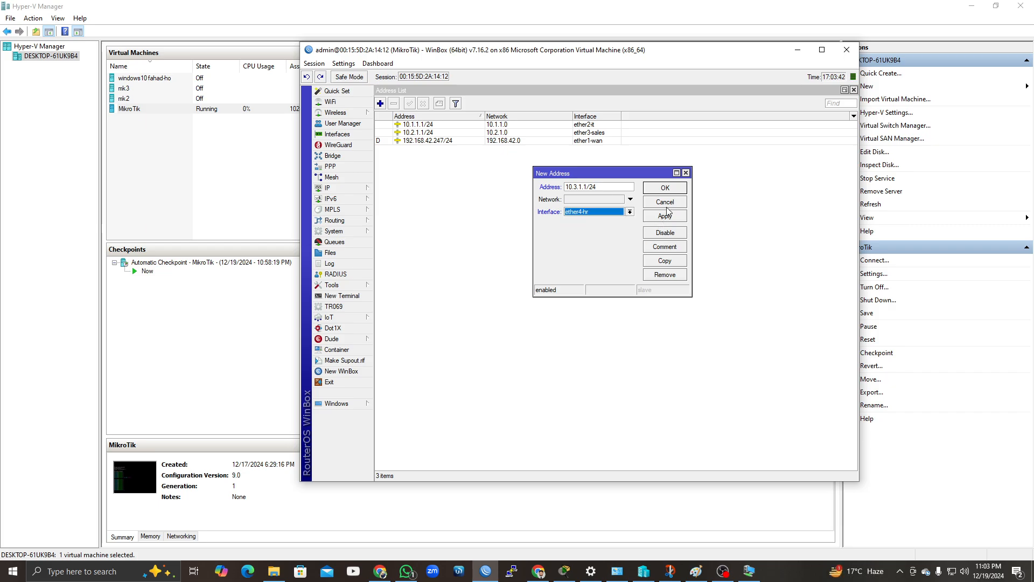
{"action": "left_click", "coordinate": [667, 216]}
{"action": "left_click", "coordinate": [662, 188]}
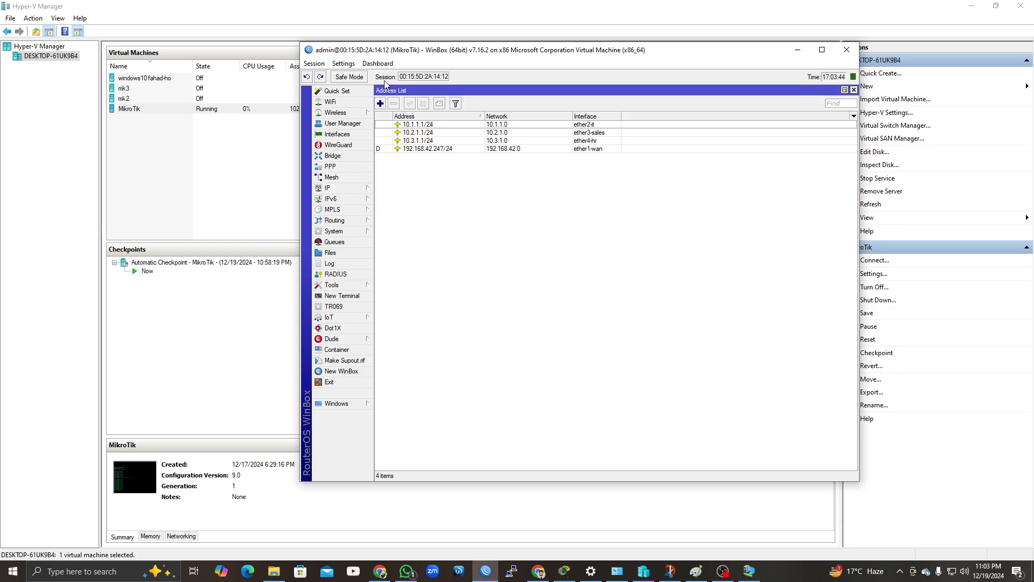
- Add the IP address 10.4.1.1/24 on the ether5-marketting interface
{"action": "left_click", "coordinate": [380, 102]}
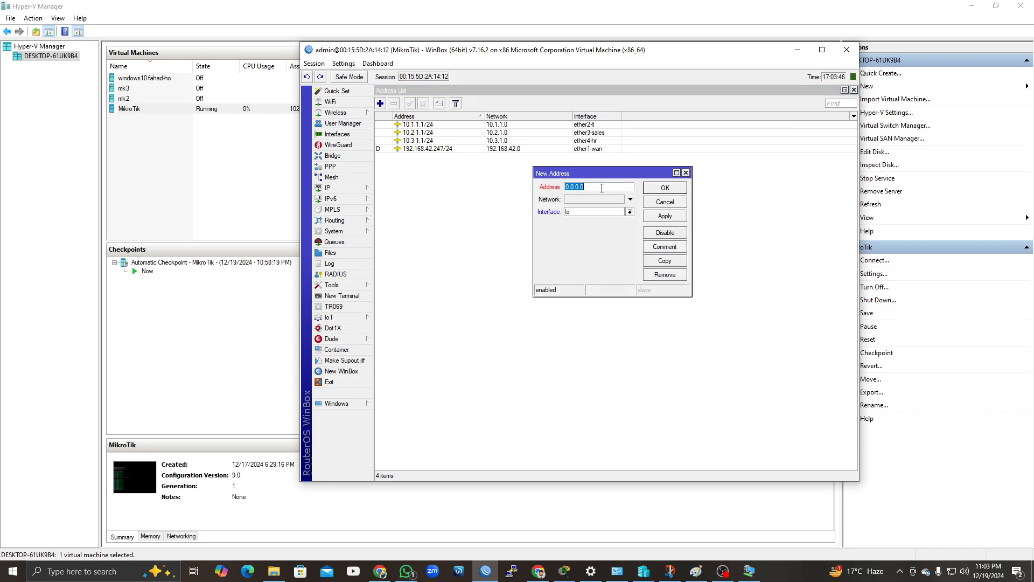
{"action": "type", "text": "10.4.4"}
{"action": "key", "text": "BackSpace"}
{"action": "type", "text": "1"}
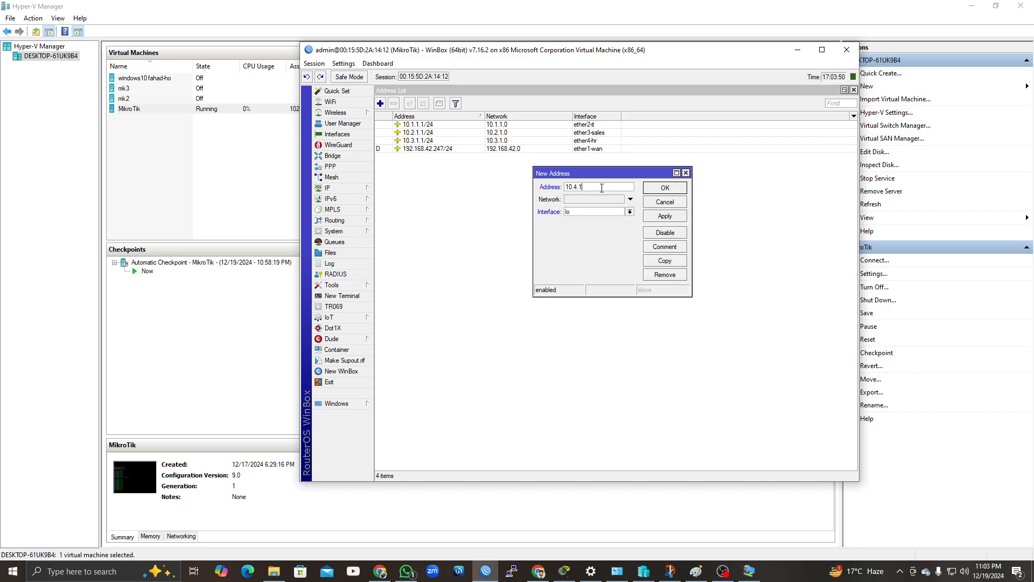
{"action": "type", "text": ".1/24"}
{"action": "left_click", "coordinate": [630, 212]}
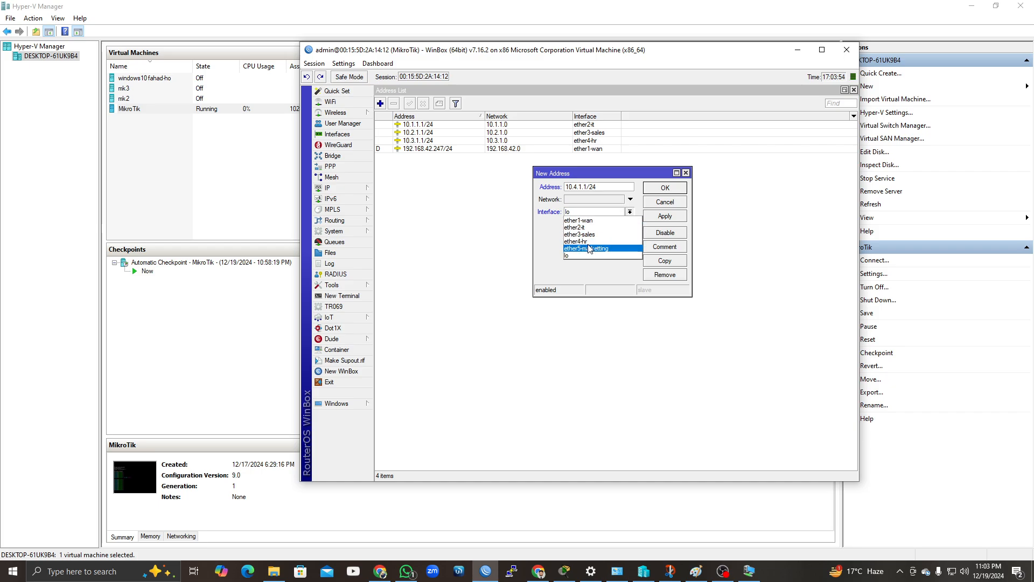
{"action": "left_click", "coordinate": [589, 248]}
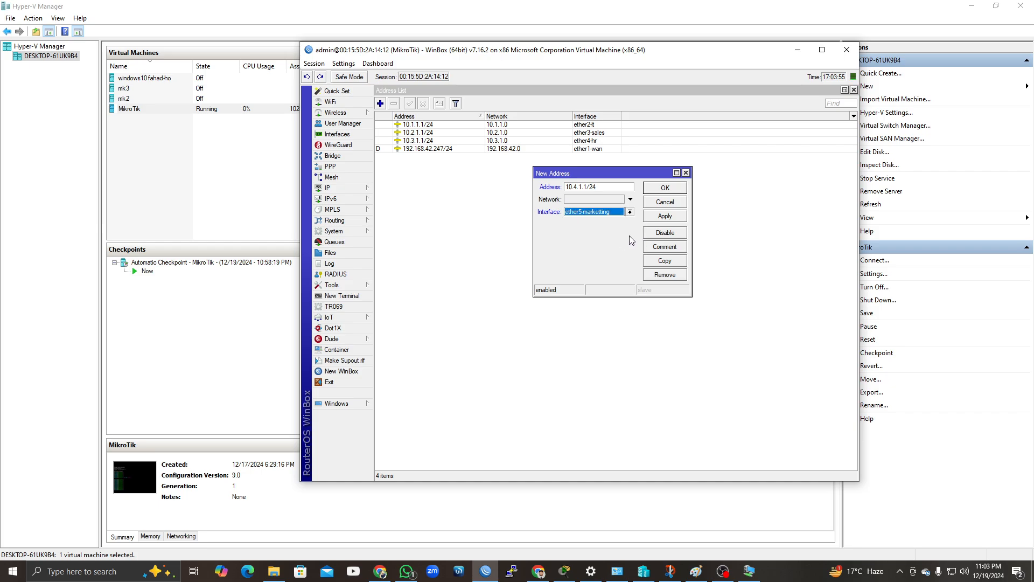
{"action": "left_click", "coordinate": [669, 215]}
{"action": "left_click", "coordinate": [668, 189]}
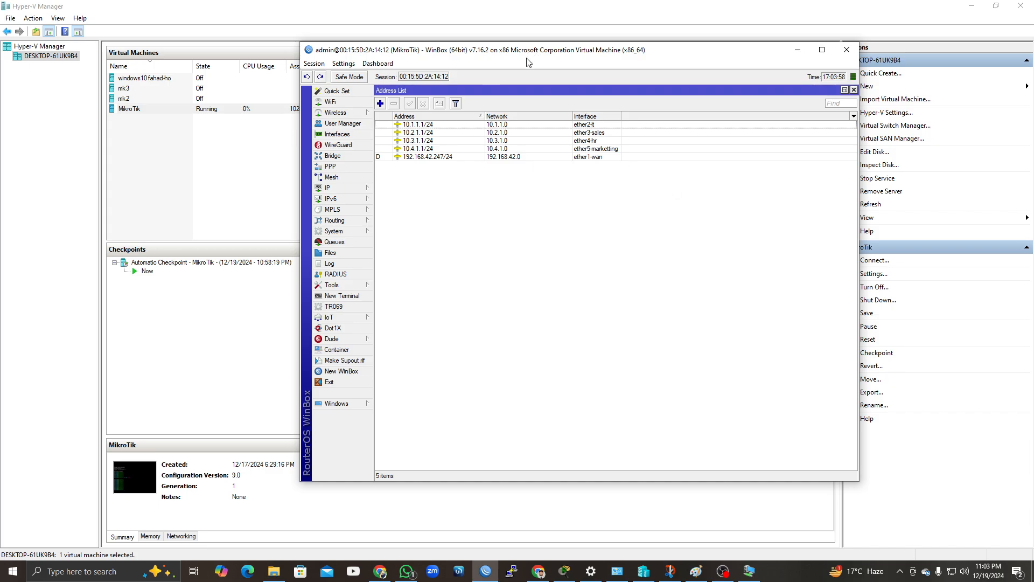
- Open the DHCP server list, maximize the WinBox window, and arrange the address list and DHCP server list as separate non-overlapping windows
{"action": "mouse_move", "coordinate": [537, 56]}
{"action": "left_mouse_down"}
{"action": "mouse_move", "coordinate": [446, 49]}
{"action": "mouse_move", "coordinate": [545, 48]}
{"action": "left_mouse_up"}
{"action": "left_click", "coordinate": [331, 180]}
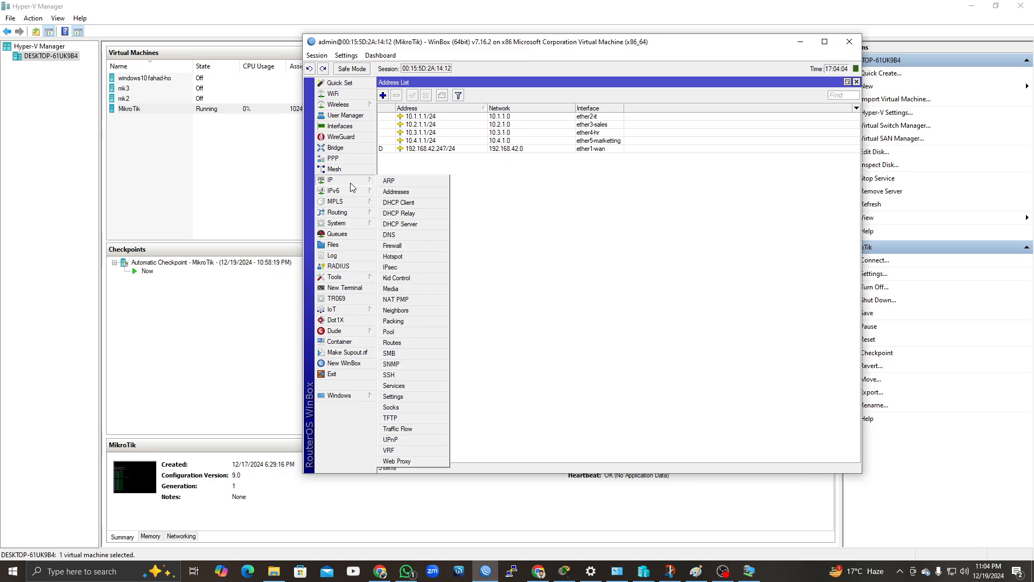
{"action": "left_click", "coordinate": [408, 225]}
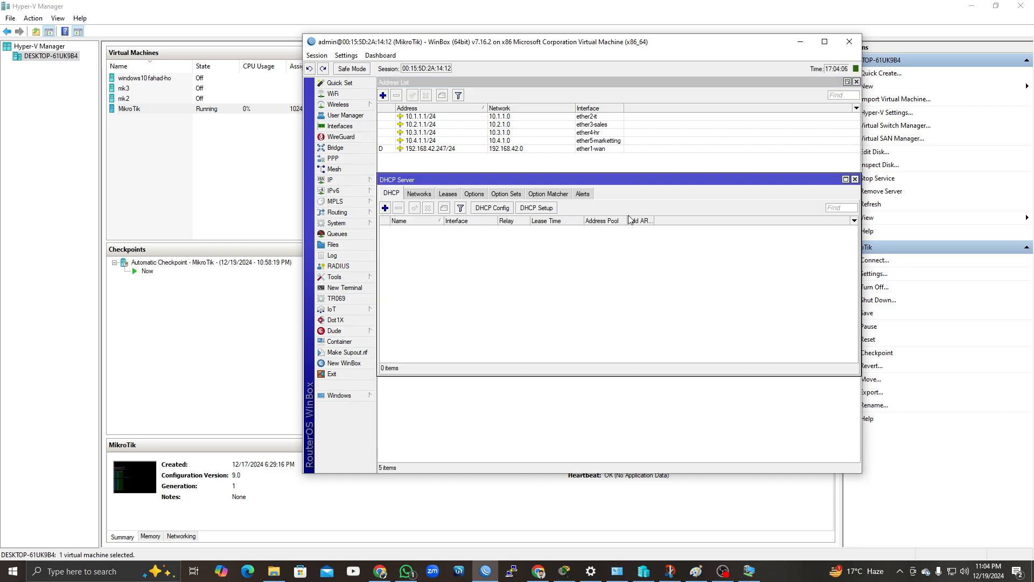
{"action": "left_click", "coordinate": [512, 168]}
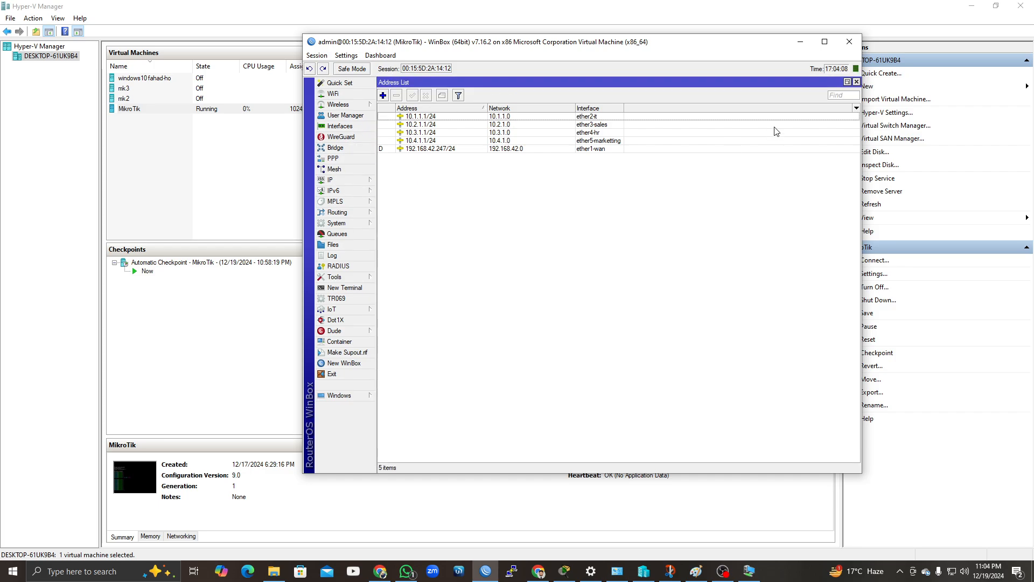
{"action": "left_click", "coordinate": [825, 41]}
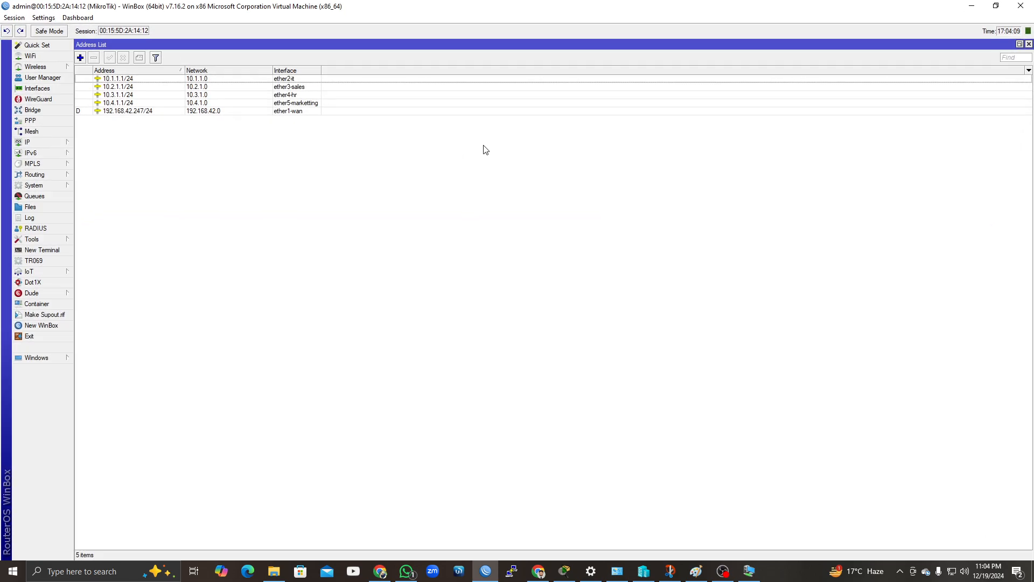
{"action": "left_click", "coordinate": [1019, 44]}
{"action": "left_click_drag", "start_coordinate": [255, 79], "coordinate": [827, 94]}
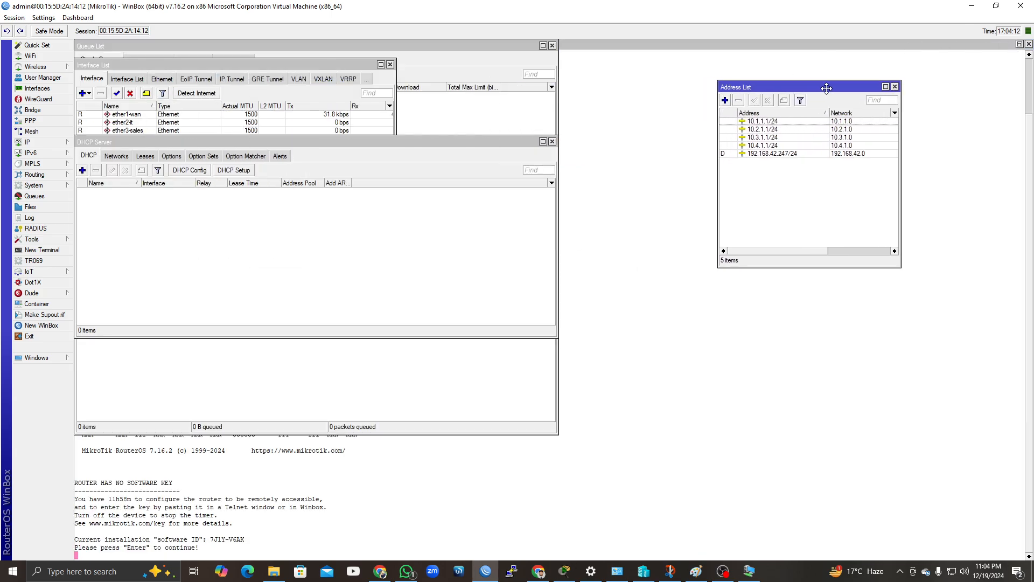
{"action": "left_click", "coordinate": [309, 149]}
{"action": "left_click_drag", "start_coordinate": [310, 149], "coordinate": [527, 120]}
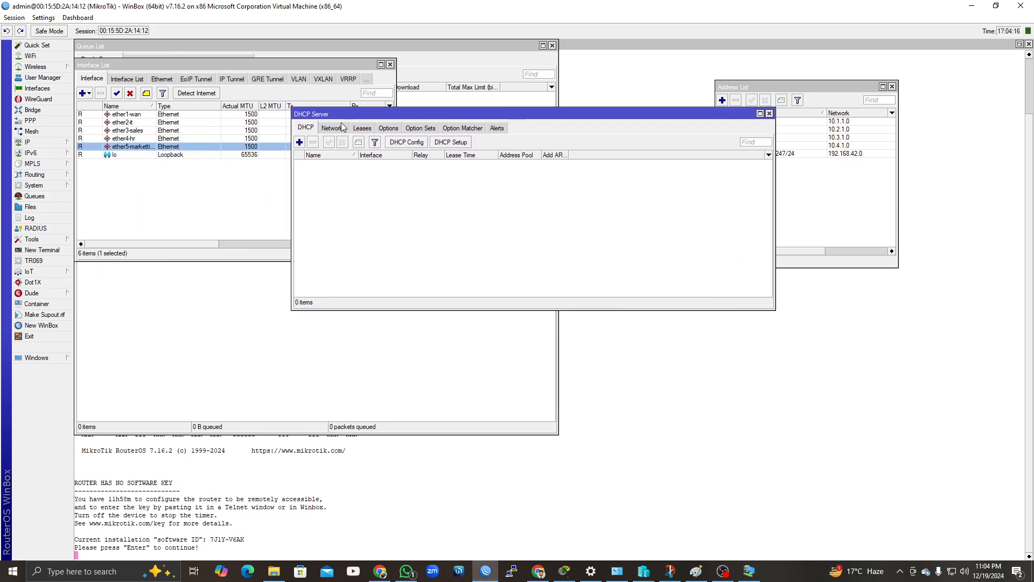
- Run DHCP Setup on the ether2-it interface with address space 10.1.1.0/24, DNS server 192.168.42.129 and the default remaining settings
{"action": "left_click", "coordinate": [452, 143]}
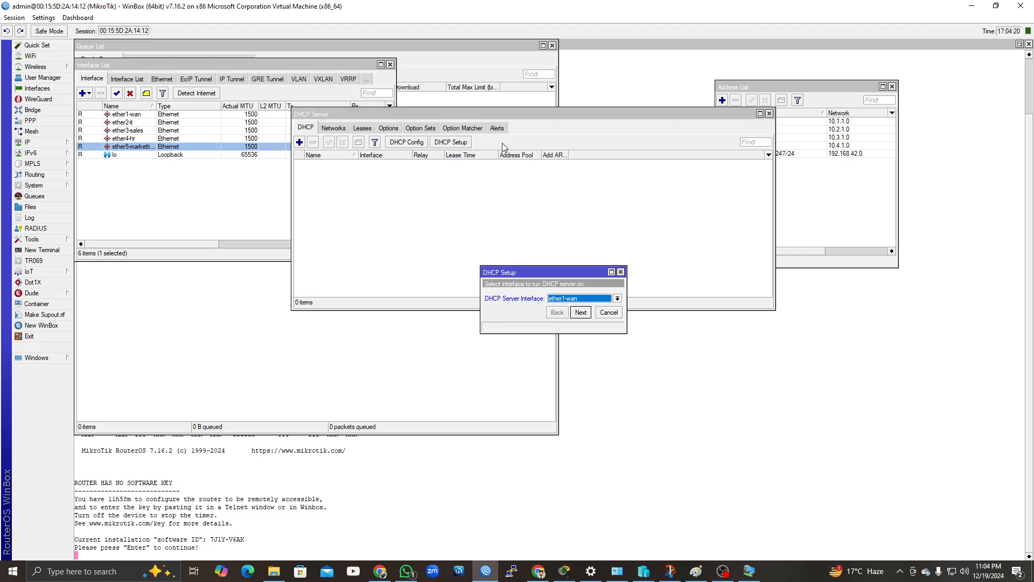
{"action": "left_click_drag", "start_coordinate": [546, 274], "coordinate": [542, 199]}
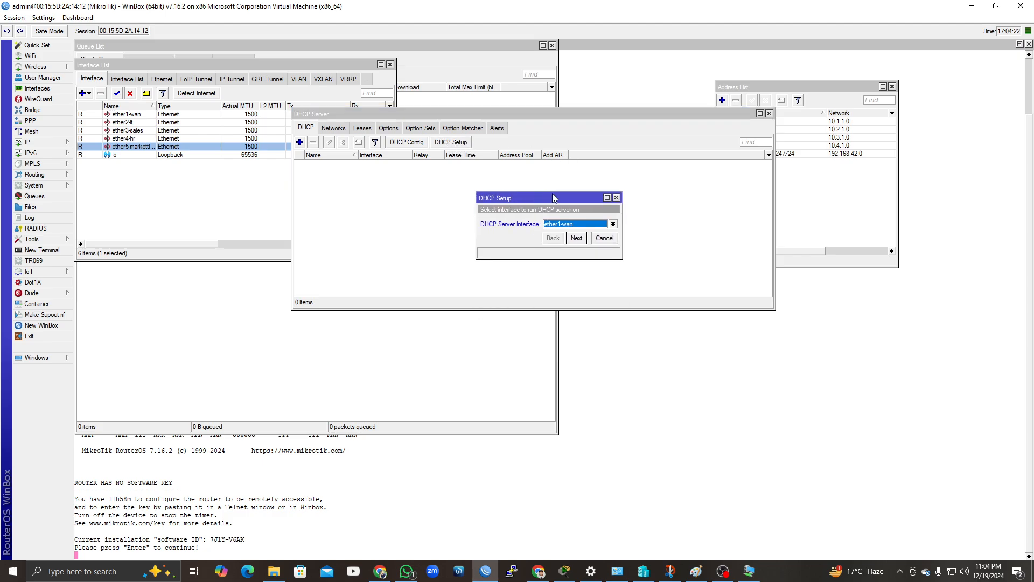
{"action": "left_click", "coordinate": [615, 224]}
{"action": "left_click", "coordinate": [567, 240]}
{"action": "left_click", "coordinate": [576, 237]}
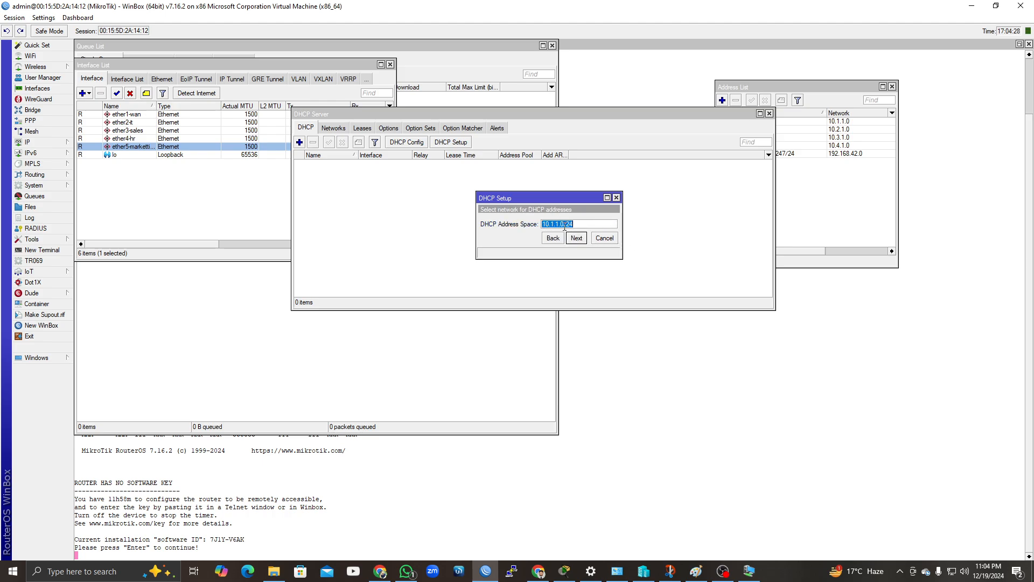
{"action": "left_click", "coordinate": [577, 238]}
{"action": "left_click", "coordinate": [576, 239]}
{"action": "left_click", "coordinate": [577, 238]}
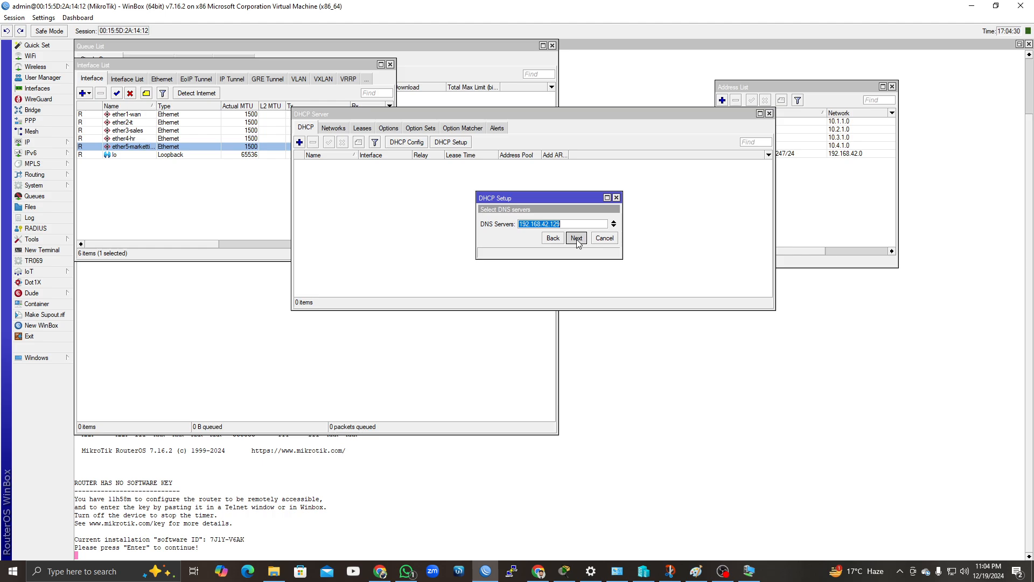
{"action": "left_click", "coordinate": [576, 239]}
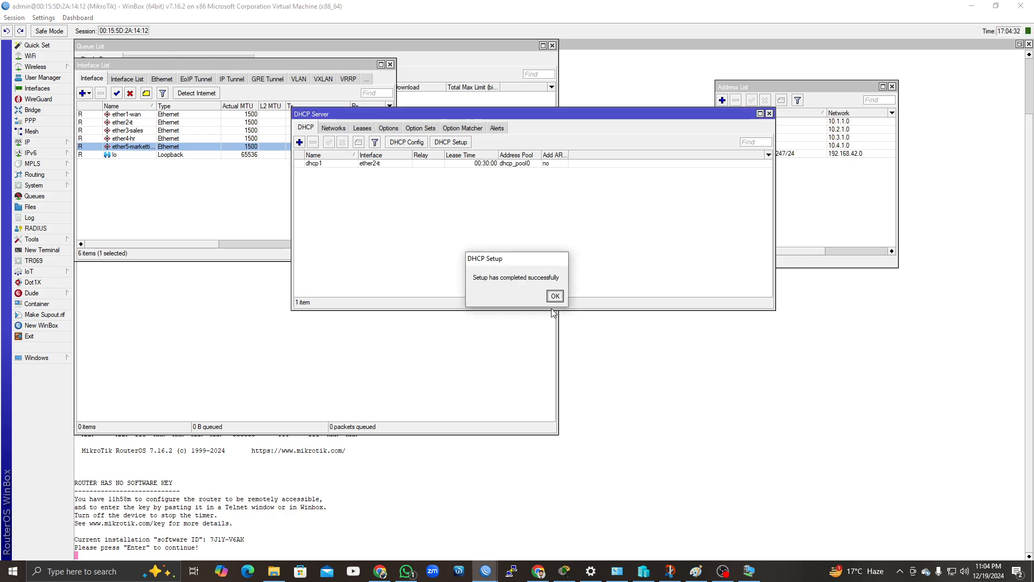
{"action": "left_click", "coordinate": [555, 296]}
- Run DHCP Setup on the ether3-sales interface, accepting the default network settings and a lease time of 00:30:00
{"action": "left_click", "coordinate": [300, 143]}
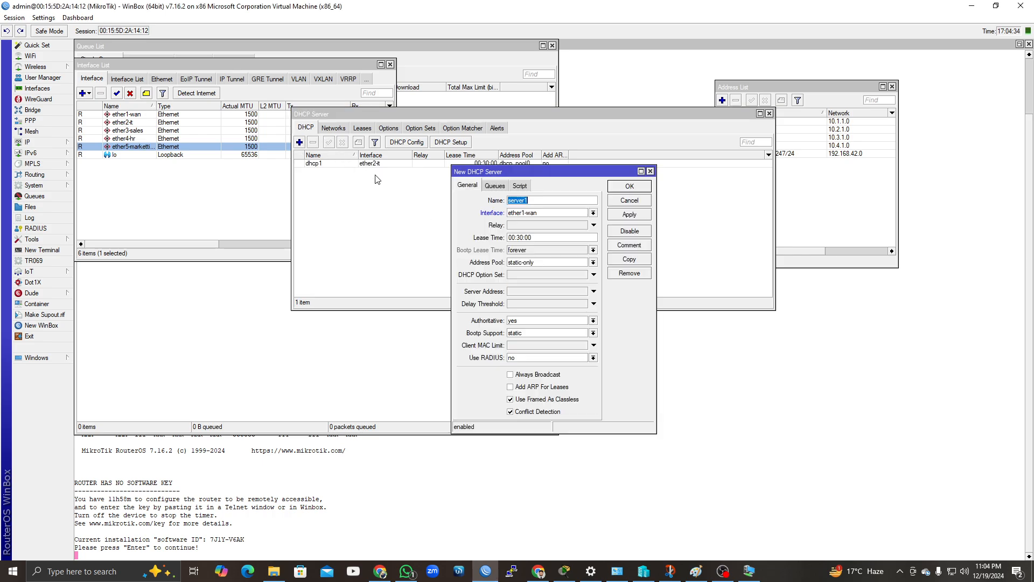
{"action": "left_click", "coordinate": [650, 171]}
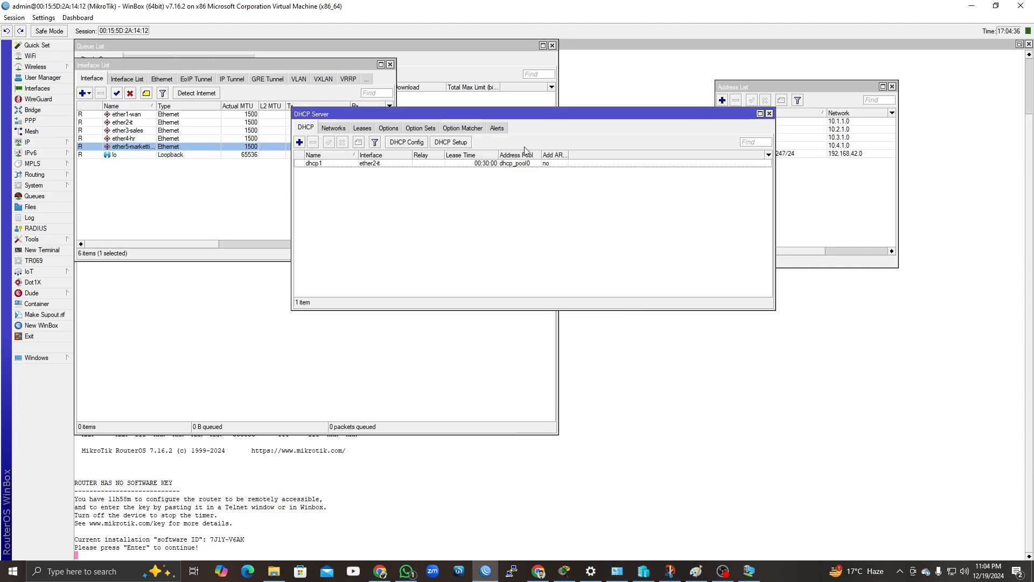
{"action": "left_click", "coordinate": [451, 142]}
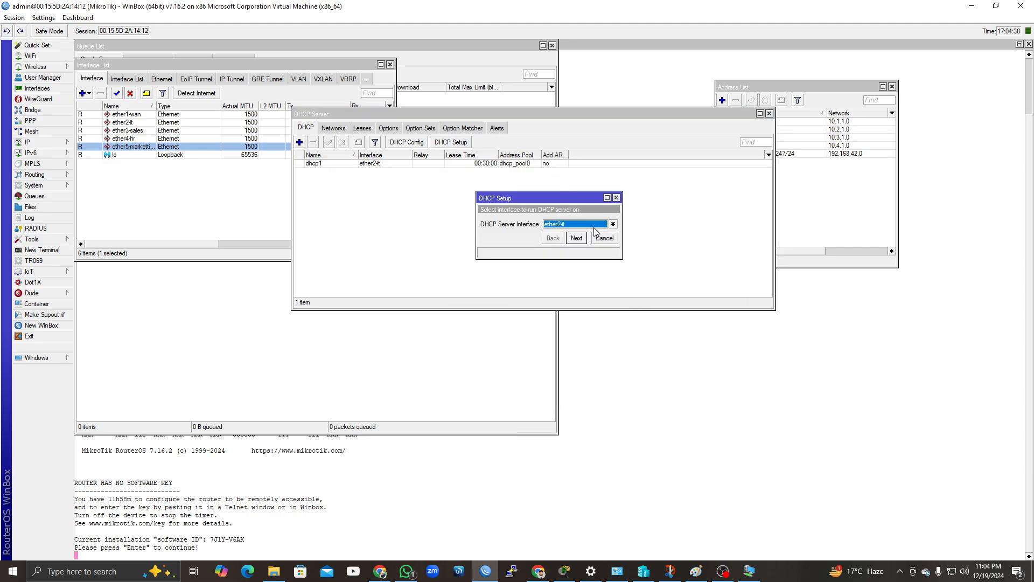
{"action": "left_click", "coordinate": [613, 224]}
{"action": "left_click", "coordinate": [583, 245]}
{"action": "left_click", "coordinate": [578, 239]}
{"action": "left_click", "coordinate": [578, 238]}
{"action": "left_click", "coordinate": [578, 238]}
{"action": "left_click", "coordinate": [578, 238]}
{"action": "left_click", "coordinate": [578, 239]}
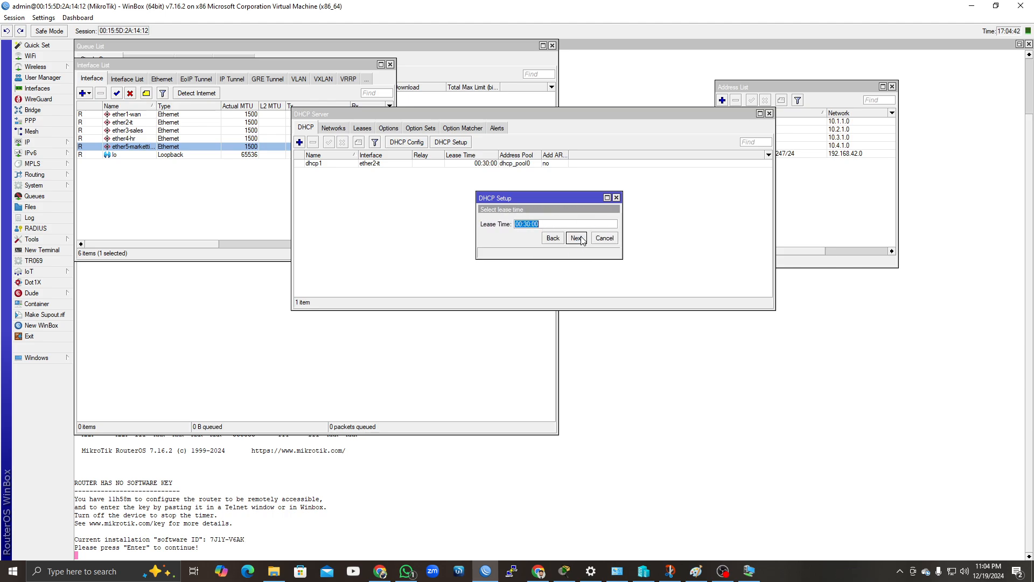
{"action": "left_click", "coordinate": [578, 238]}
{"action": "left_click", "coordinate": [555, 295]}
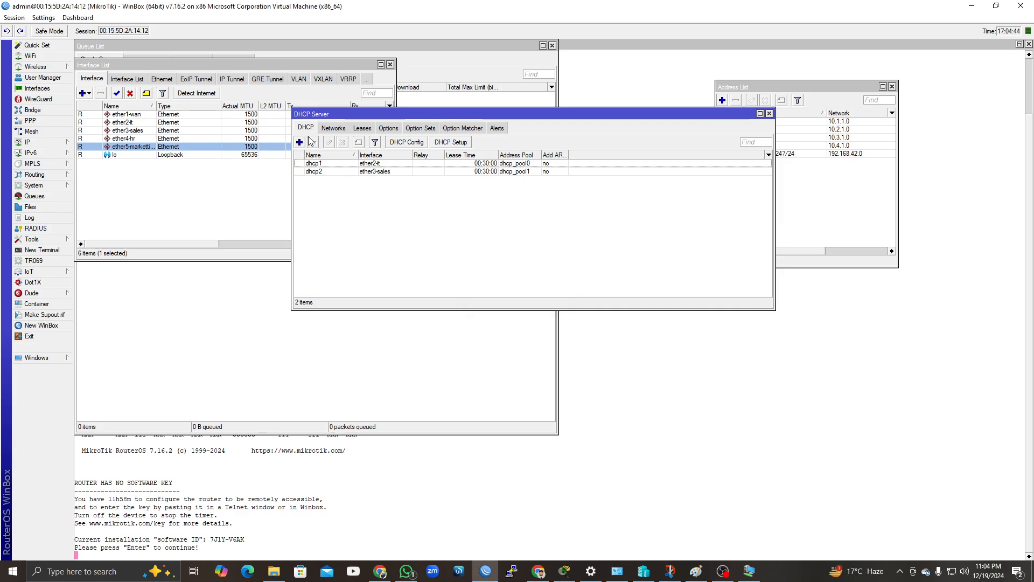
- Run DHCP Setup on the ether4-hr interface, accepting all the proposed defaults
{"action": "left_click", "coordinate": [466, 145]}
{"action": "left_click", "coordinate": [613, 224]}
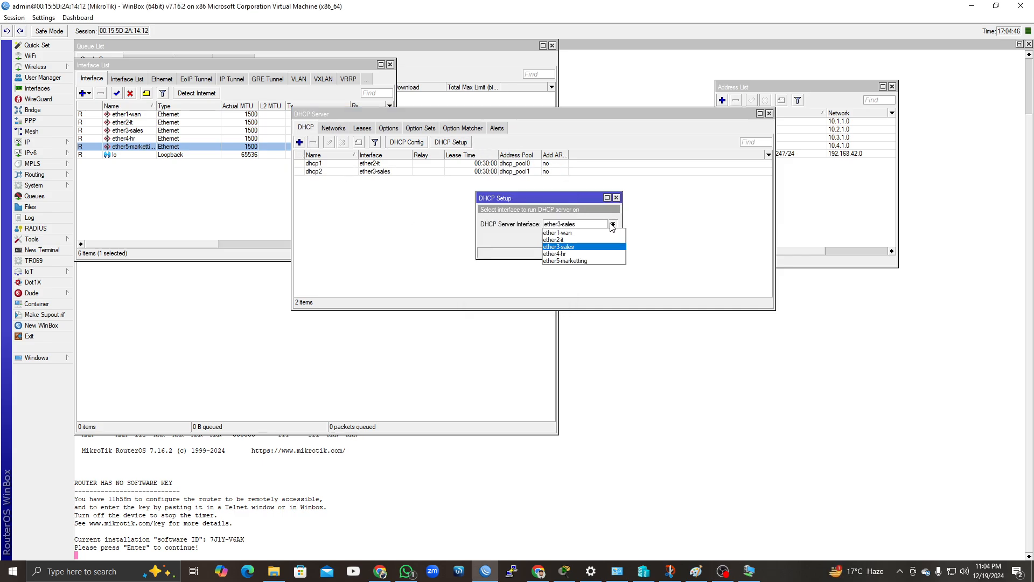
{"action": "left_click", "coordinate": [570, 254]}
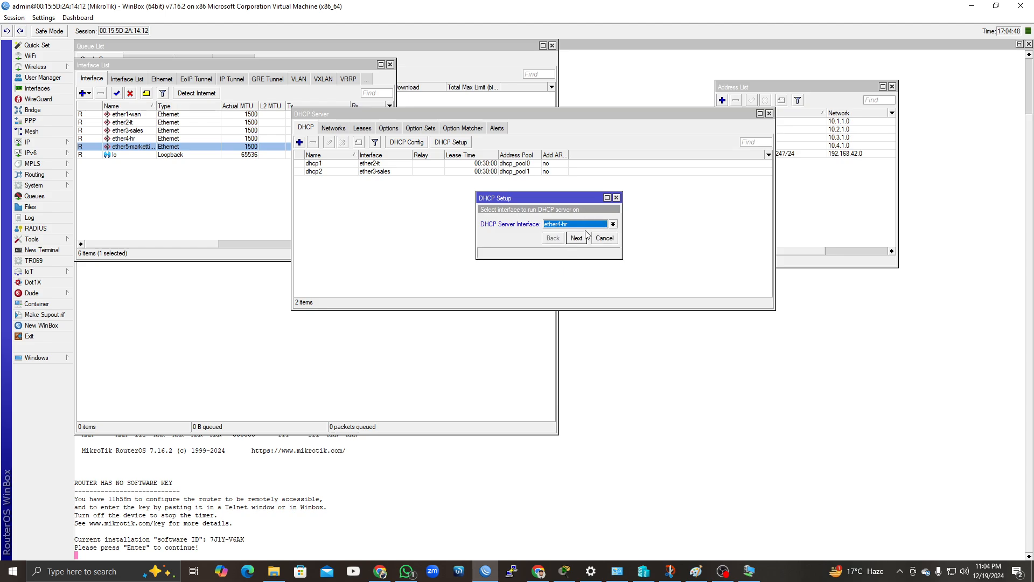
{"action": "left_click", "coordinate": [576, 238]}
{"action": "left_click", "coordinate": [577, 237]}
{"action": "left_click", "coordinate": [577, 237]}
{"action": "left_click", "coordinate": [577, 238]}
{"action": "left_click", "coordinate": [577, 238]}
{"action": "left_click", "coordinate": [577, 237]}
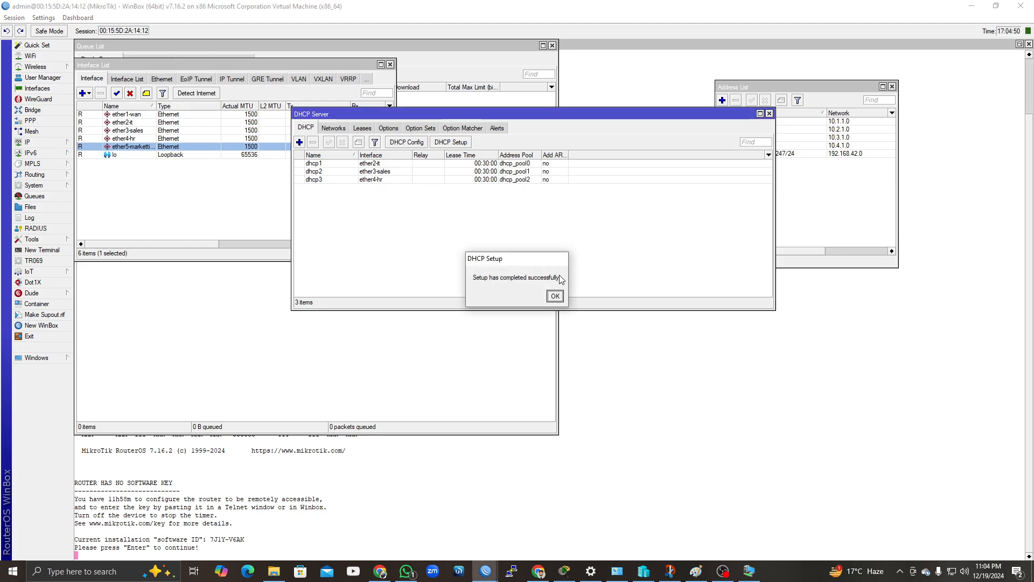
{"action": "left_click", "coordinate": [554, 296]}
- Run DHCP Setup on the ether5-marketting interface with the address pool 10.4.1.2-10.4.1.254 and close the DHCP server list
{"action": "left_click", "coordinate": [451, 143]}
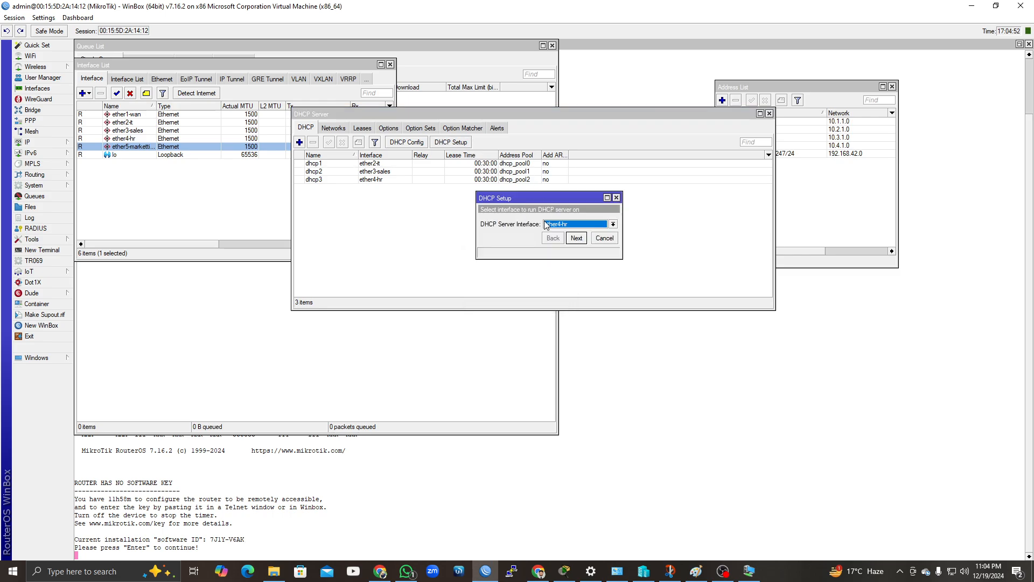
{"action": "left_click", "coordinate": [547, 225]}
{"action": "left_click", "coordinate": [577, 261]}
{"action": "left_click", "coordinate": [581, 239]}
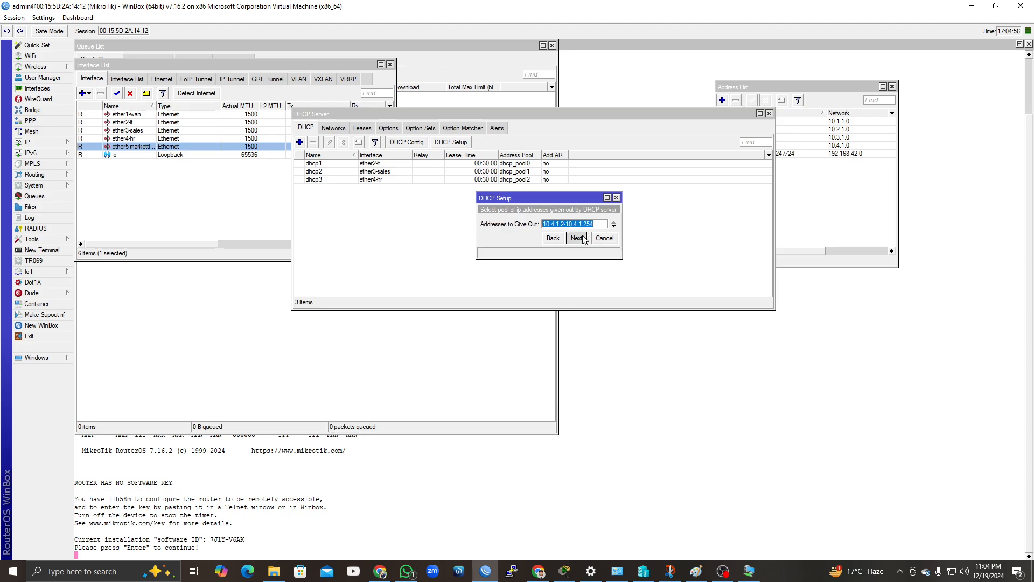
{"action": "left_click", "coordinate": [576, 238]}
{"action": "left_click", "coordinate": [577, 238]}
{"action": "left_click", "coordinate": [576, 239]}
{"action": "left_click", "coordinate": [577, 238]}
{"action": "left_click", "coordinate": [577, 238]}
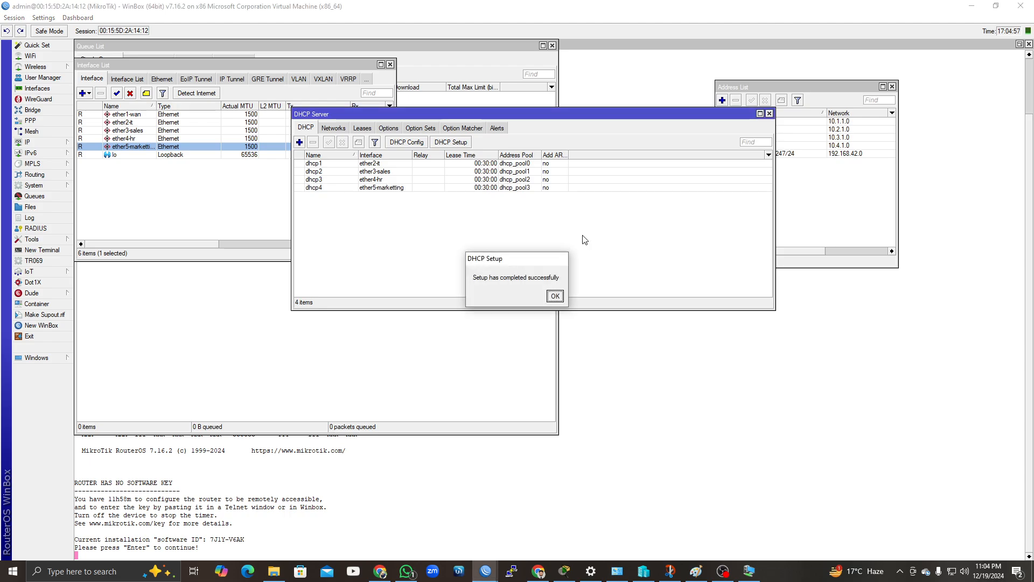
{"action": "left_click", "coordinate": [555, 296]}
{"action": "left_click_drag", "start_coordinate": [728, 109], "coordinate": [643, 102]}
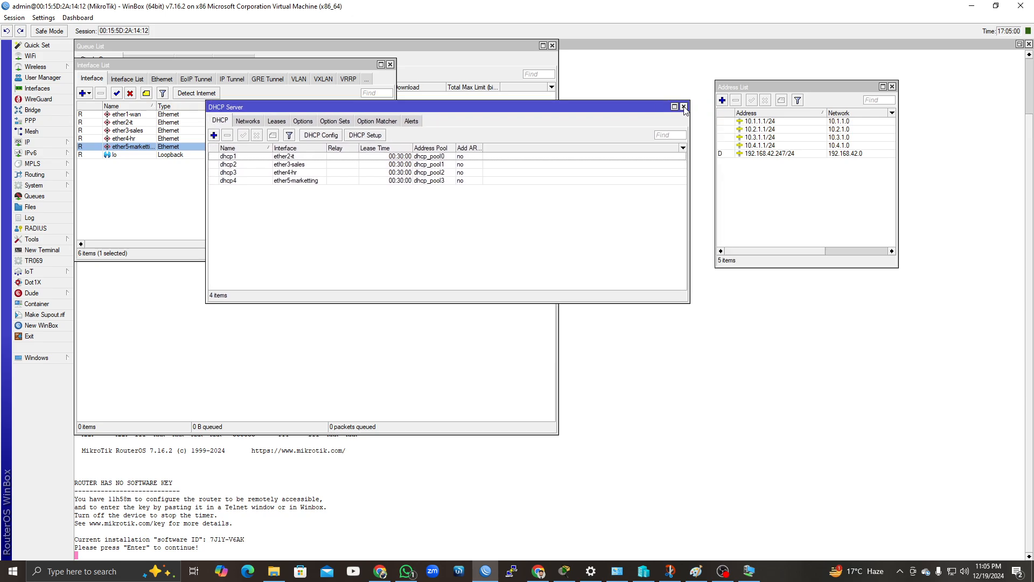
{"action": "left_click", "coordinate": [683, 107]}
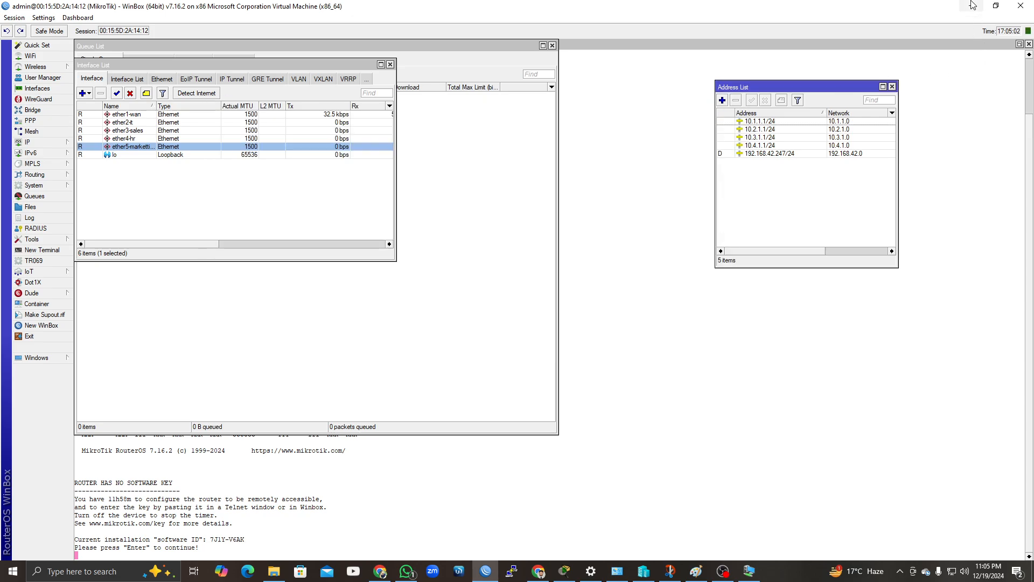
- Minimize WinBox and, in Hyper-V Manager, connect to the Windows 10 virtual machine and start it
{"action": "left_click_drag", "start_coordinate": [845, 88], "coordinate": [760, 83]}
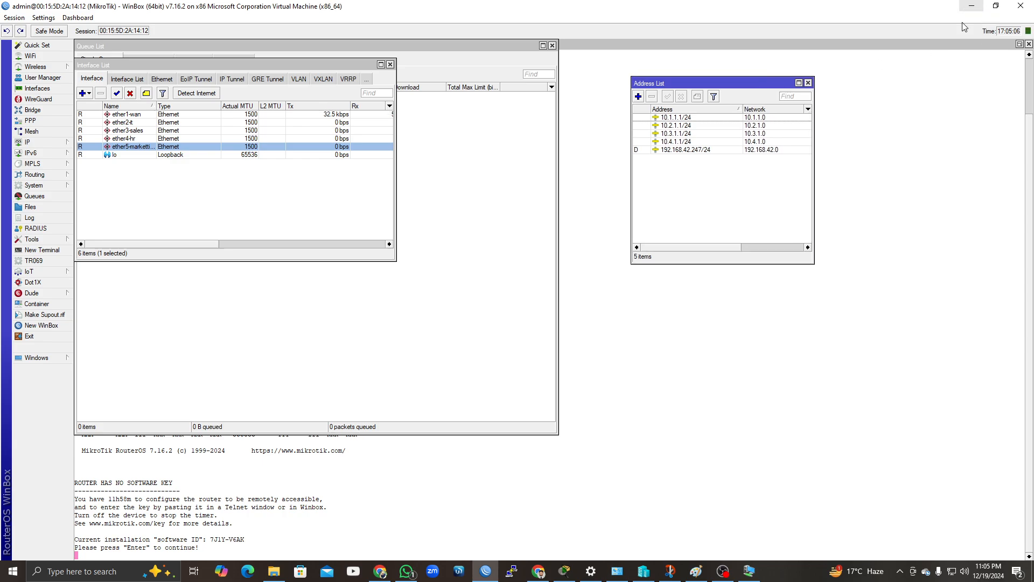
{"action": "left_click", "coordinate": [971, 6]}
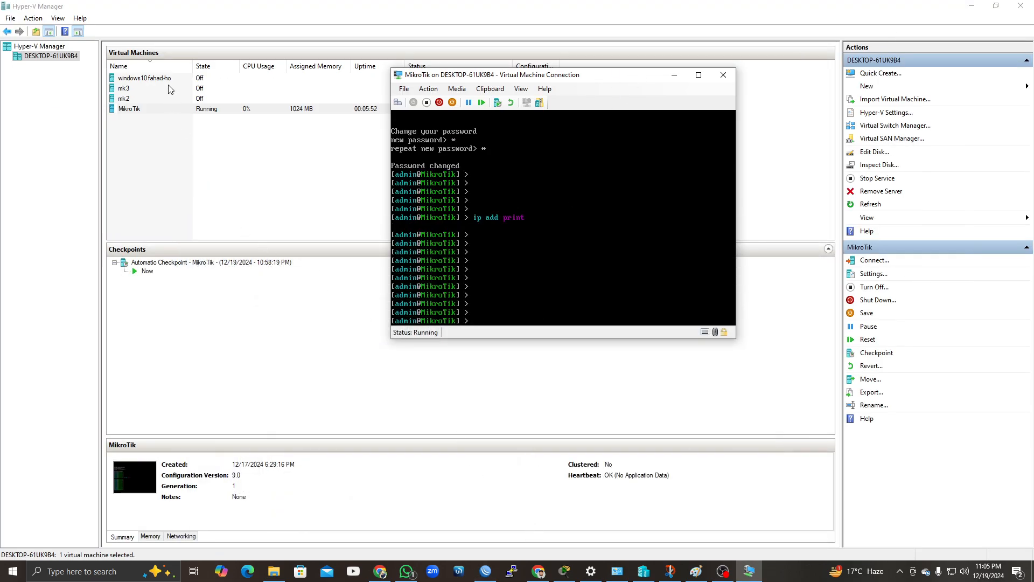
{"action": "left_click_drag", "start_coordinate": [428, 76], "coordinate": [300, 178]}
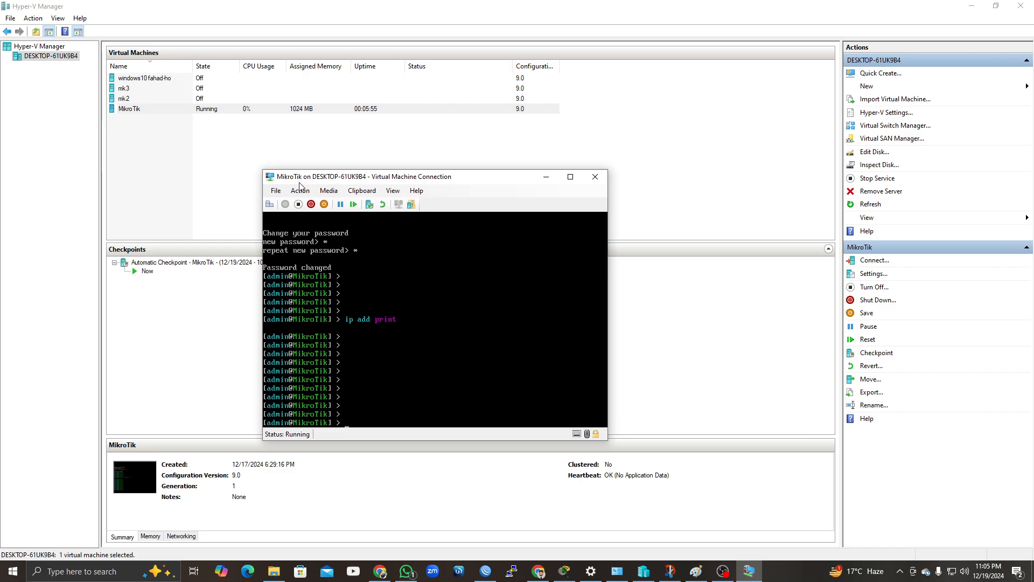
{"action": "double_click", "coordinate": [167, 79]}
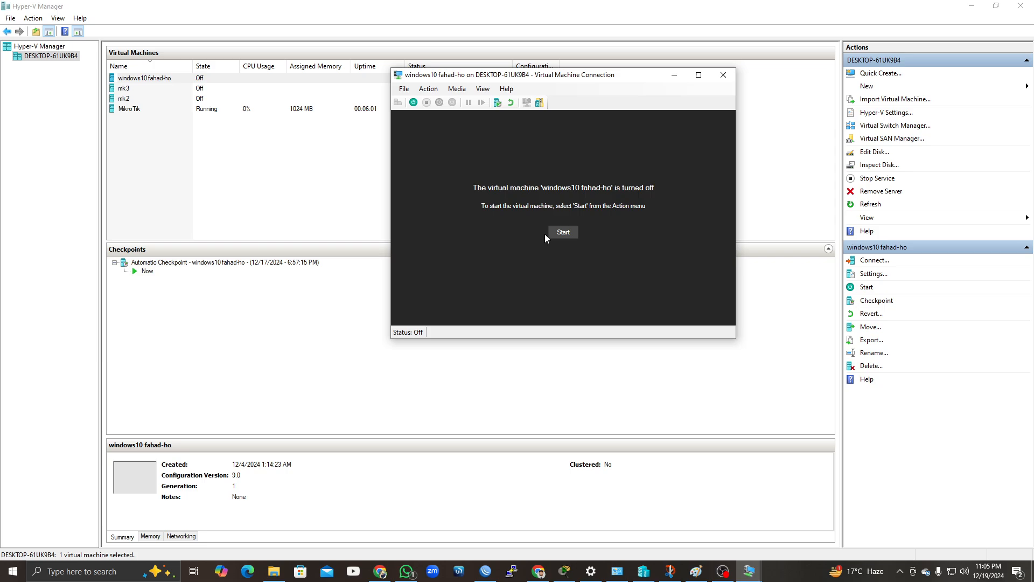
{"action": "left_click", "coordinate": [563, 232]}
{"action": "left_click", "coordinate": [573, 241]}
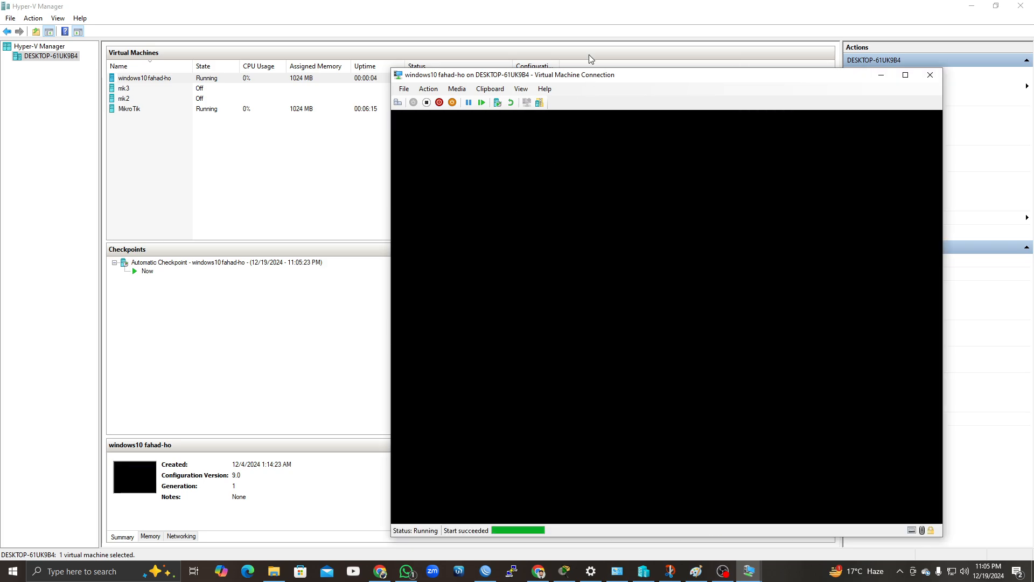
{"action": "left_click_drag", "start_coordinate": [616, 77], "coordinate": [486, 52]}
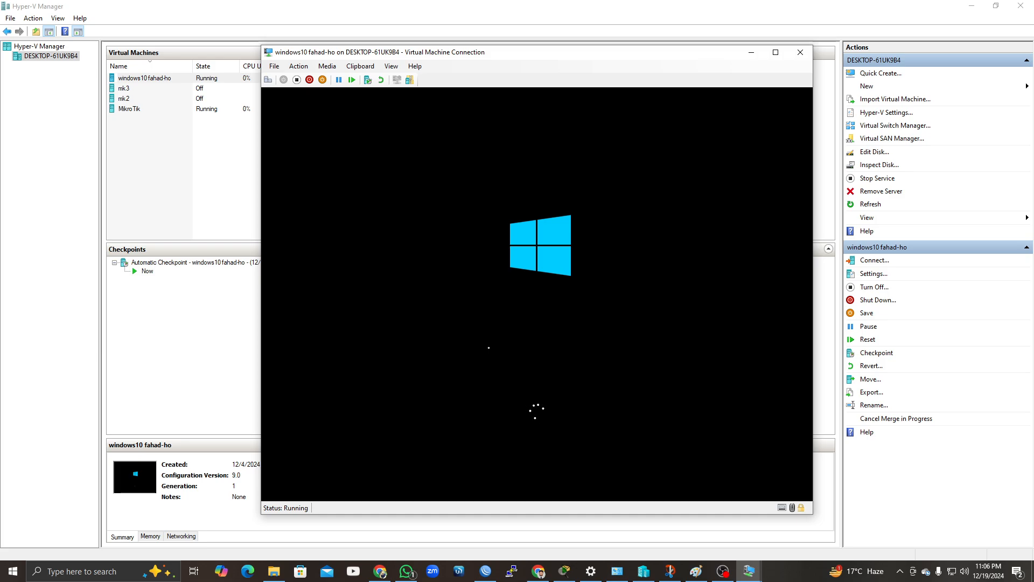
- Check the host's memory usage in Task Manager, minimize it, and return to the Windows 10 virtual machine's connection window
{"action": "left_click", "coordinate": [78, 311]}
{"action": "key", "text": "ctrl+shift+Escape"}
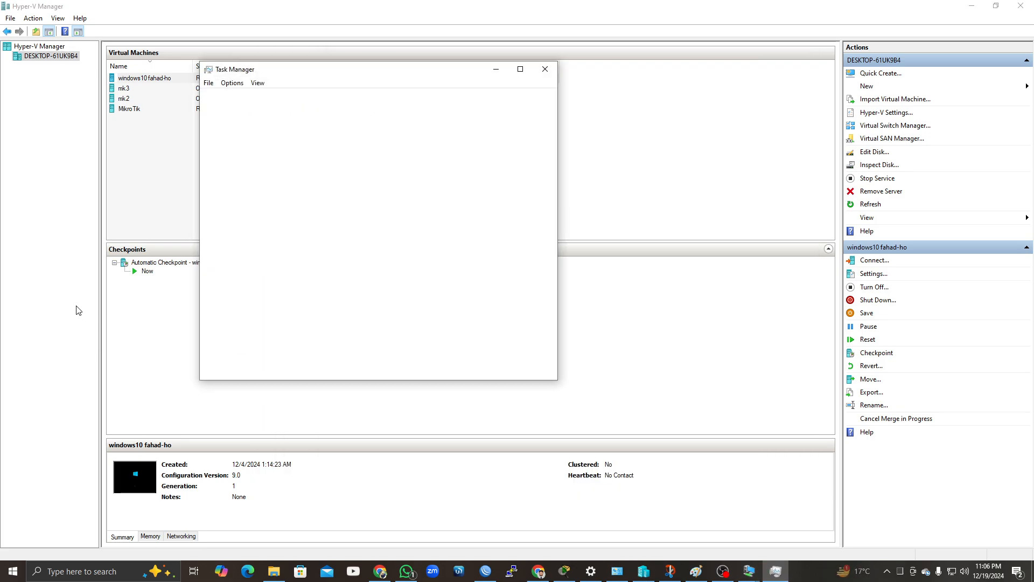
{"action": "left_click", "coordinate": [209, 83]}
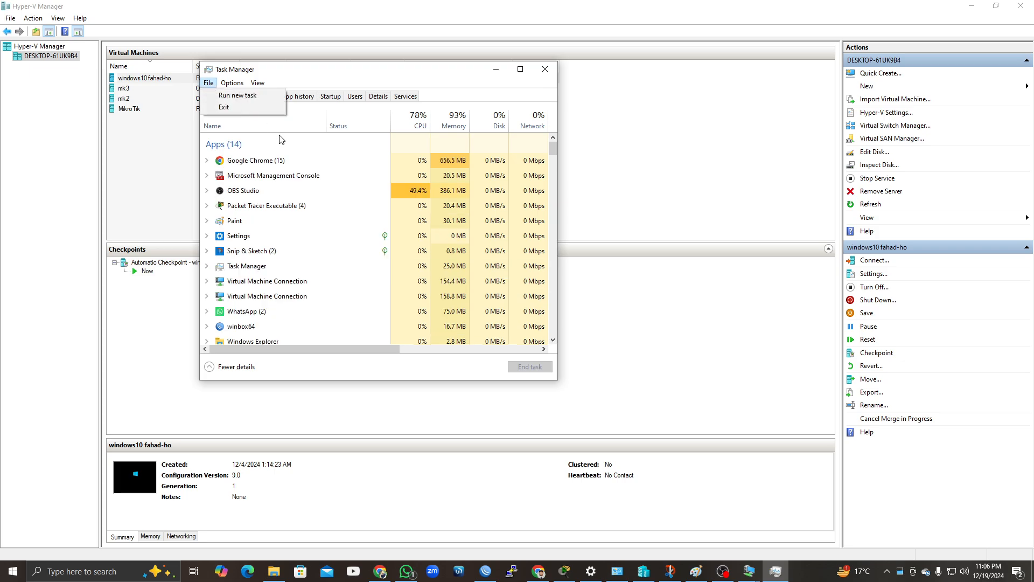
{"action": "left_click", "coordinate": [256, 96]}
{"action": "left_click", "coordinate": [257, 96]}
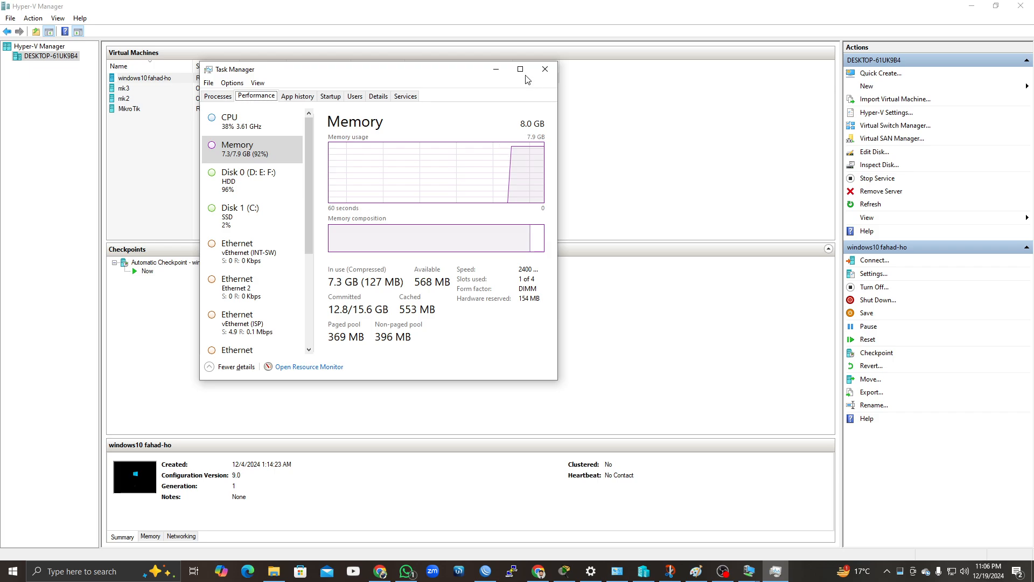
{"action": "left_click", "coordinate": [496, 69]}
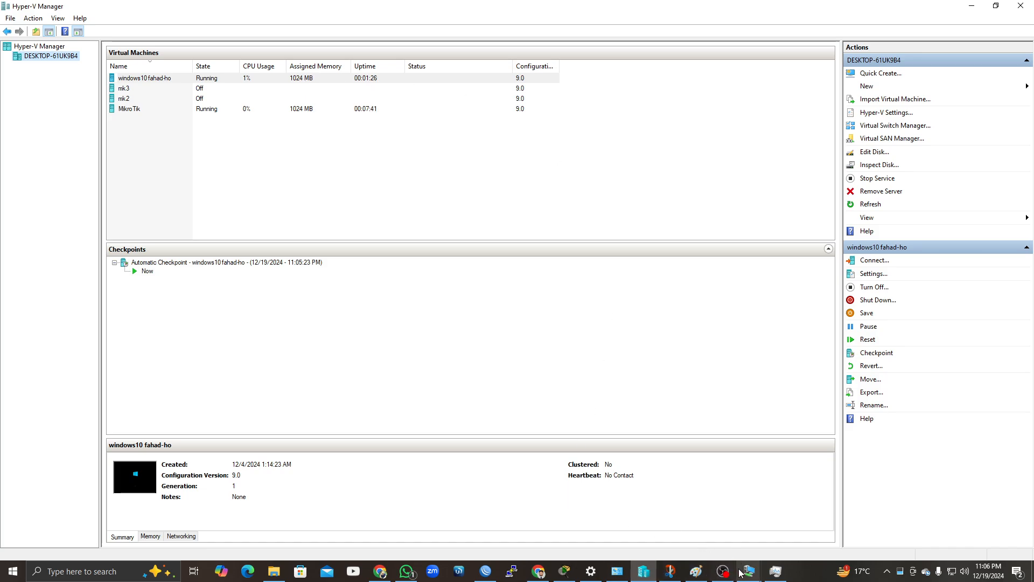
{"action": "mouse_move", "coordinate": [747, 574]}
{"action": "left_click", "coordinate": [772, 528]}
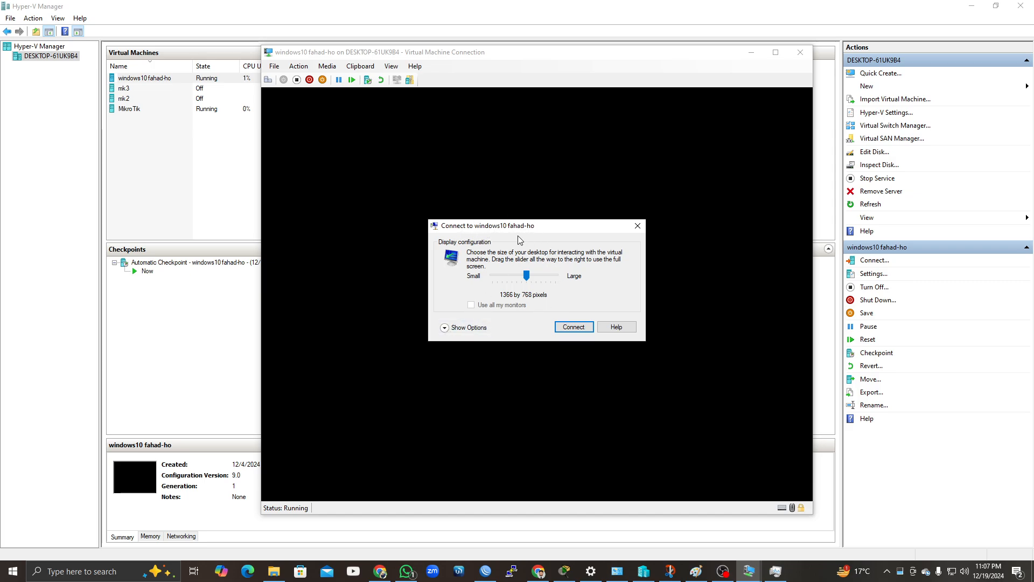
- Share smart cards, drives and other supported Plug and Play devices with the Windows 10 virtual machine session and connect to it
{"action": "left_click", "coordinate": [445, 328]}
{"action": "left_click", "coordinate": [484, 245]}
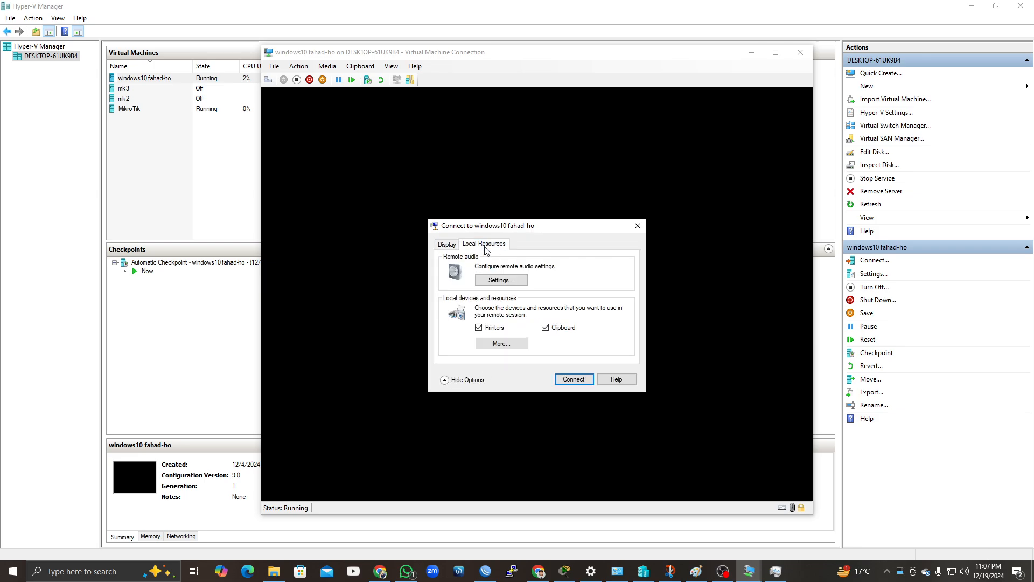
{"action": "left_click", "coordinate": [496, 344]}
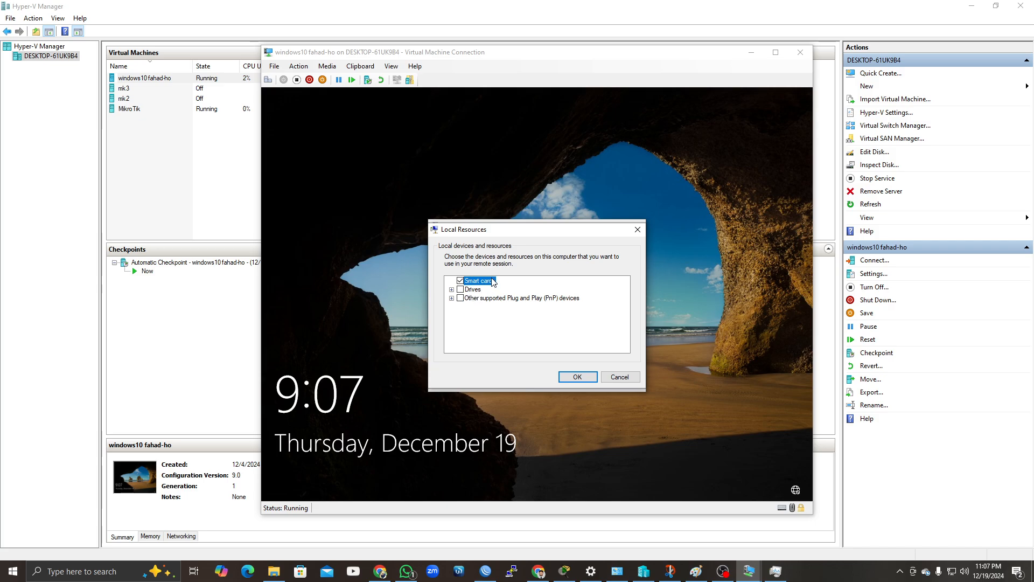
{"action": "left_click", "coordinate": [461, 290]}
{"action": "left_click", "coordinate": [461, 298]}
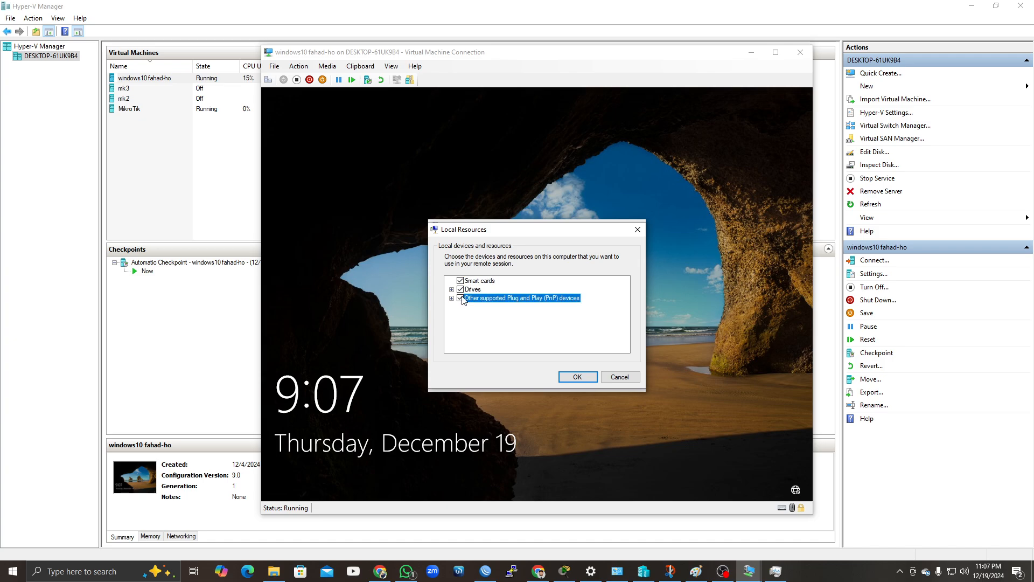
{"action": "left_click", "coordinate": [574, 378]}
{"action": "left_click", "coordinate": [572, 377]}
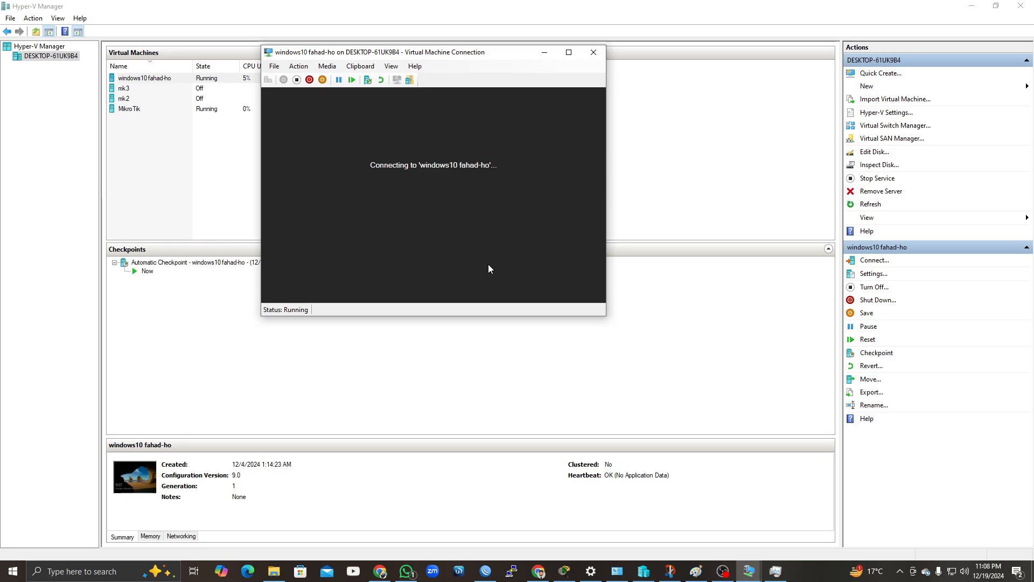
- Reopen the Windows 10 virtual machine's connection window and sign in with the account password
{"action": "left_click", "coordinate": [569, 53]}
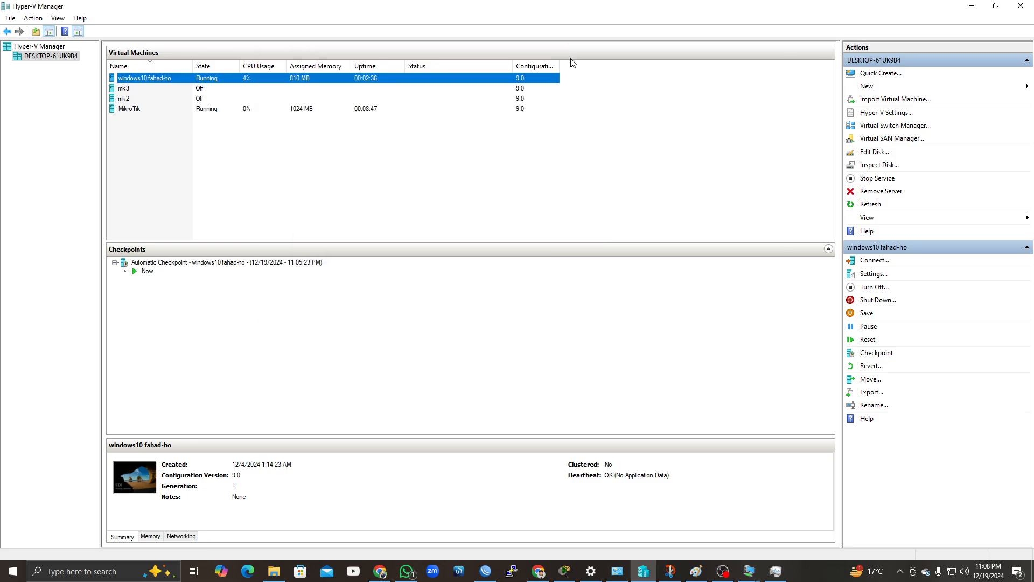
{"action": "double_click", "coordinate": [367, 81]}
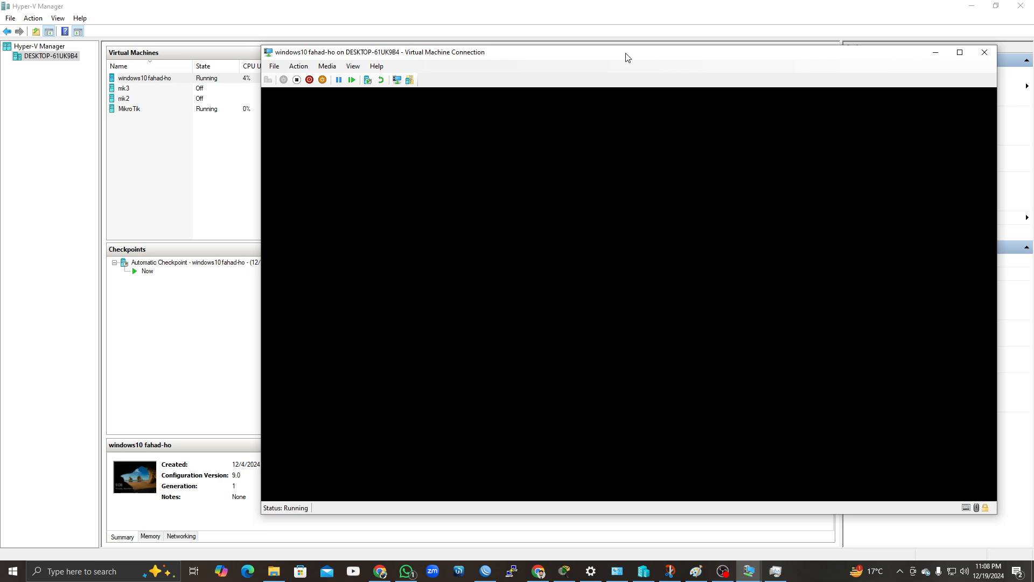
{"action": "left_click_drag", "start_coordinate": [624, 55], "coordinate": [549, 49]}
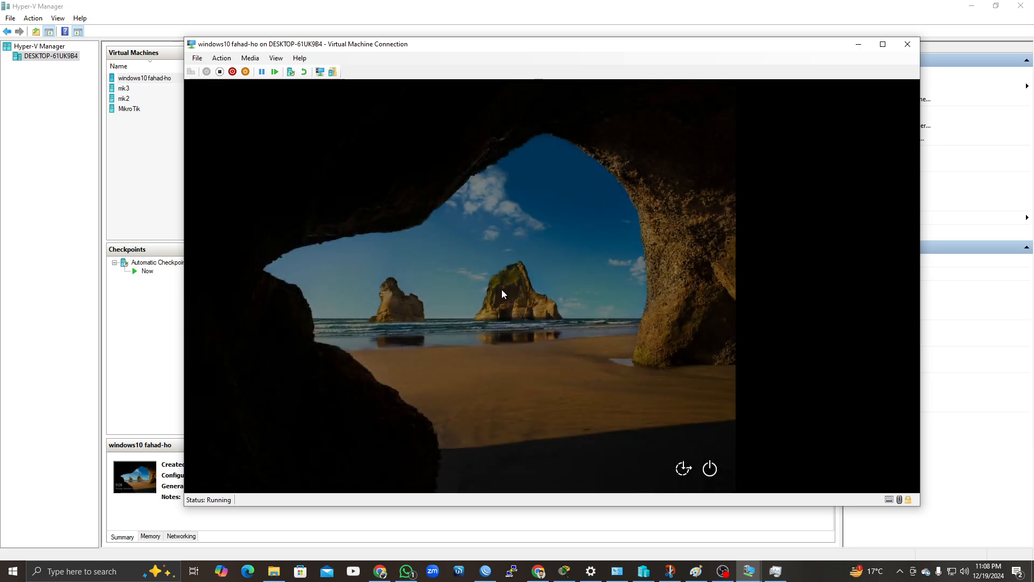
{"action": "left_click", "coordinate": [502, 294]}
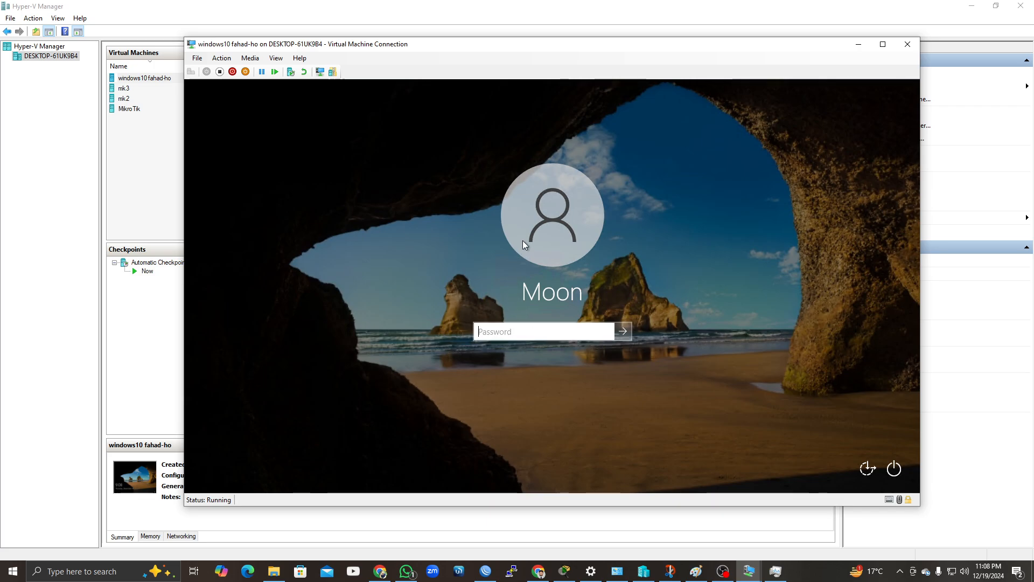
{"action": "type", "text": "••••"}
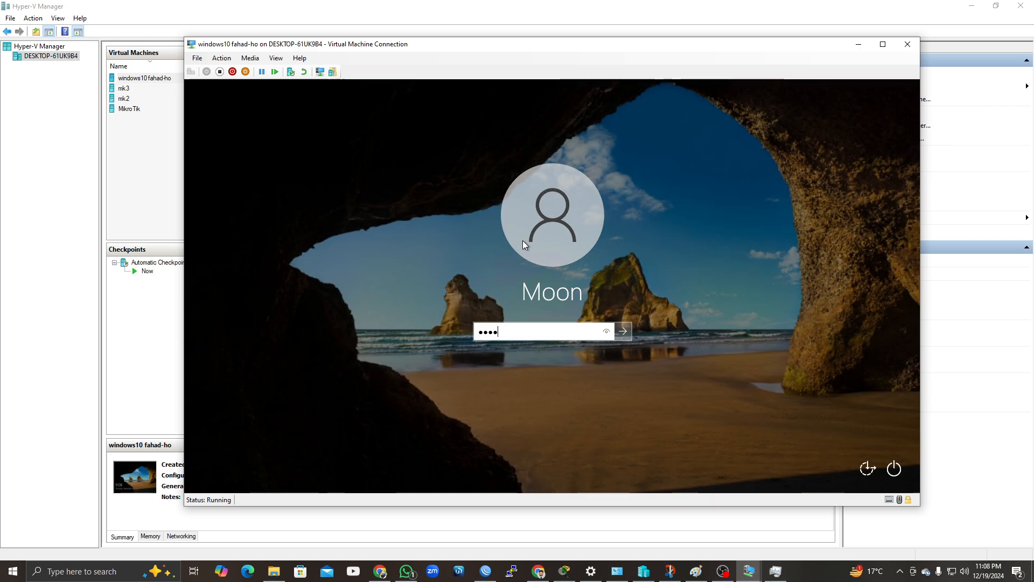
{"action": "key", "text": "Return"}
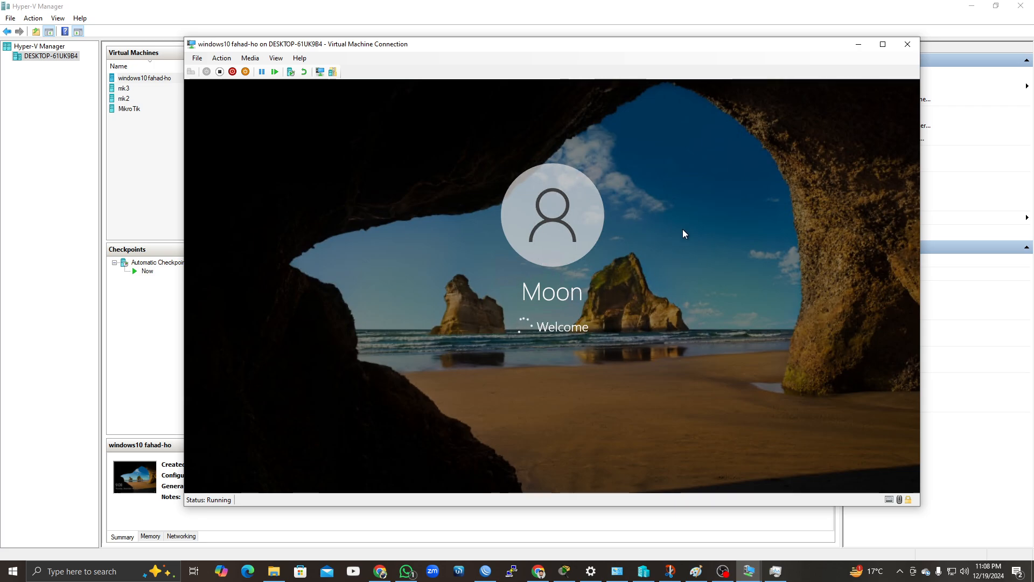
- Review the second network adapter's virtual switch in the Windows 10 virtual machine's settings and return to its connection window
{"action": "left_click", "coordinate": [859, 44]}
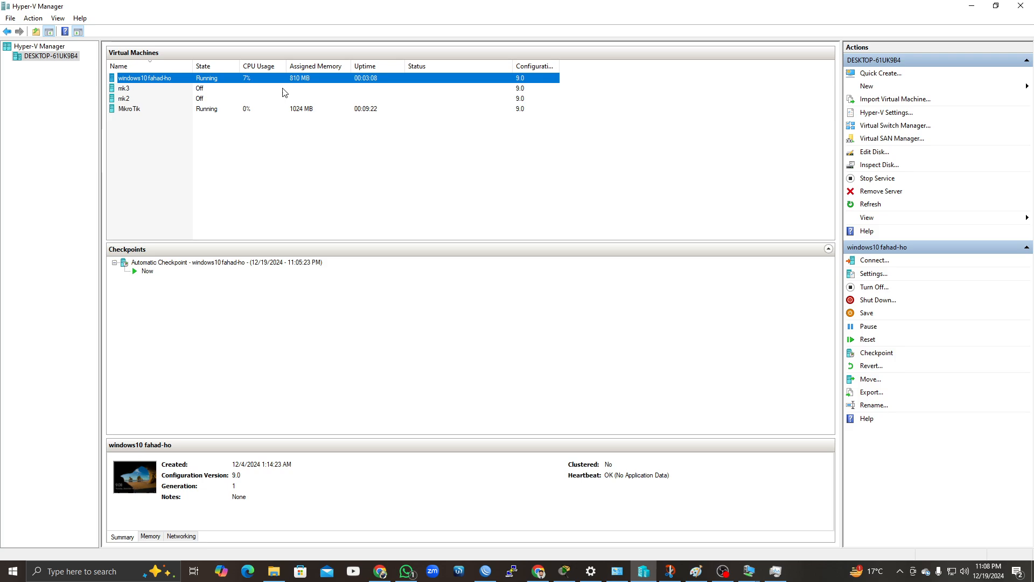
{"action": "right_click", "coordinate": [243, 81]}
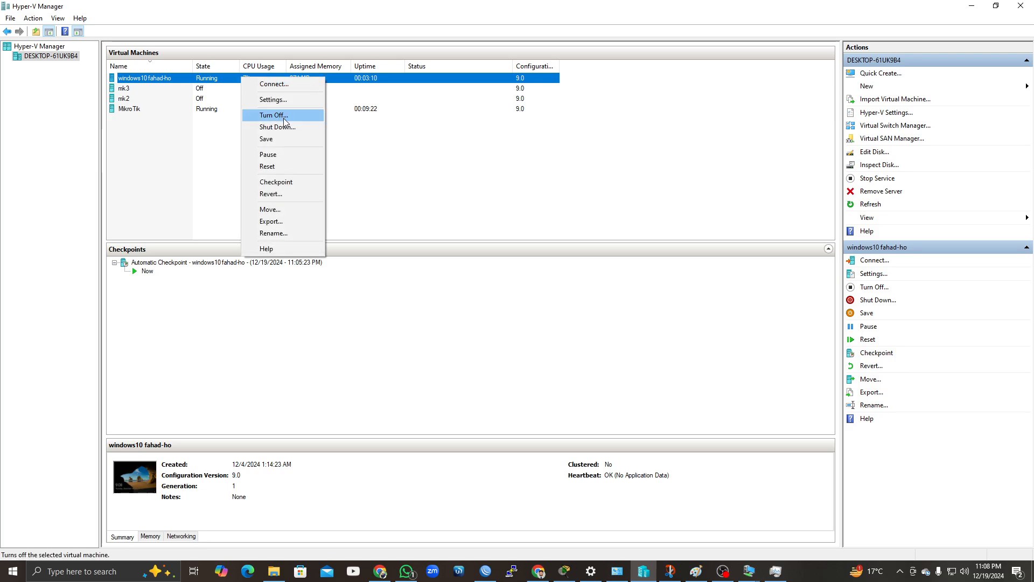
{"action": "left_click", "coordinate": [269, 100]}
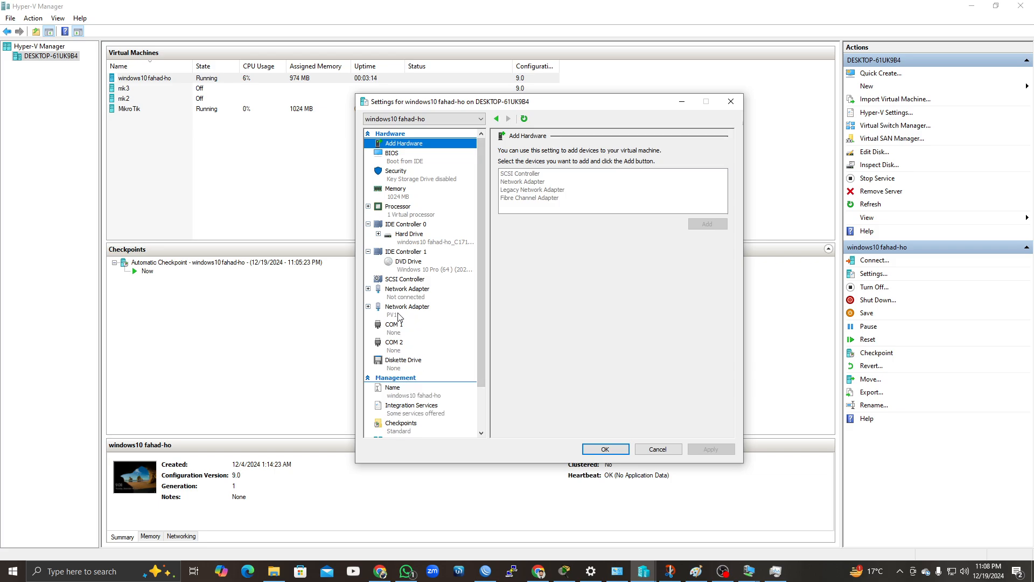
{"action": "left_click", "coordinate": [400, 315]}
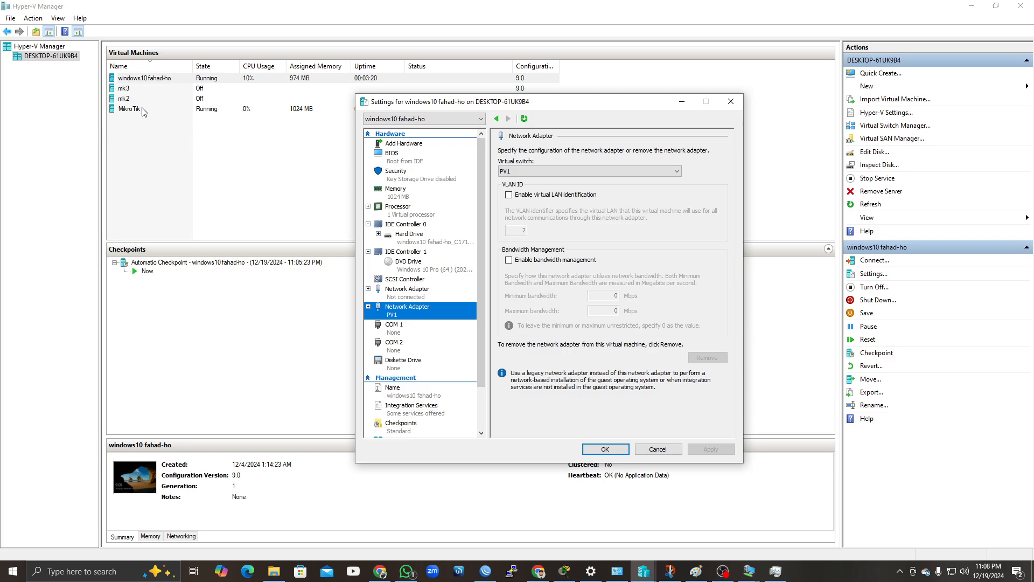
{"action": "left_click", "coordinate": [609, 449]}
{"action": "double_click", "coordinate": [197, 78]}
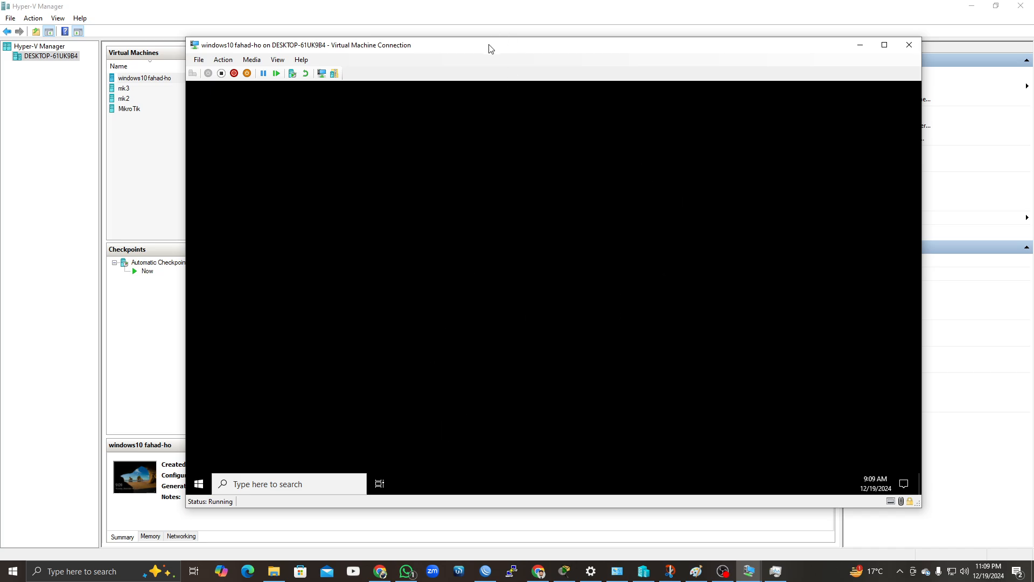
- Reposition the virtual machine's connection window and close the host's Chrome window
{"action": "left_click_drag", "start_coordinate": [490, 47], "coordinate": [464, 43]}
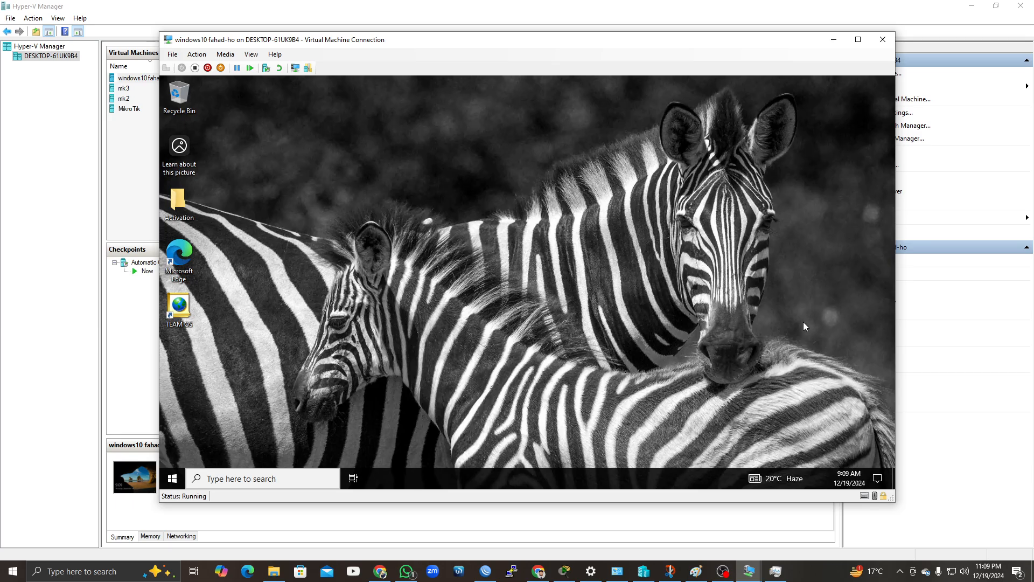
{"action": "mouse_move", "coordinate": [381, 572]}
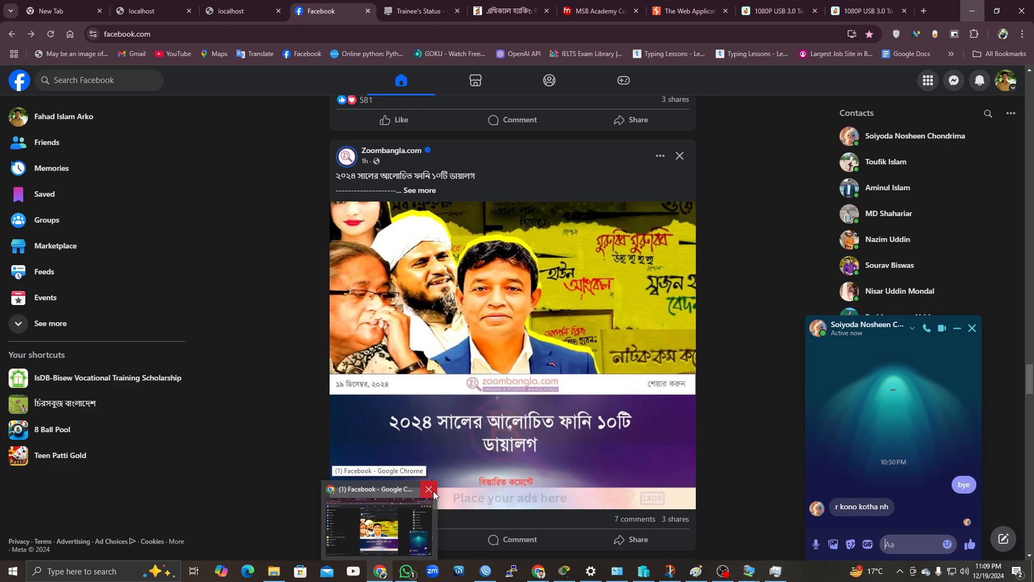
{"action": "left_click", "coordinate": [429, 489]}
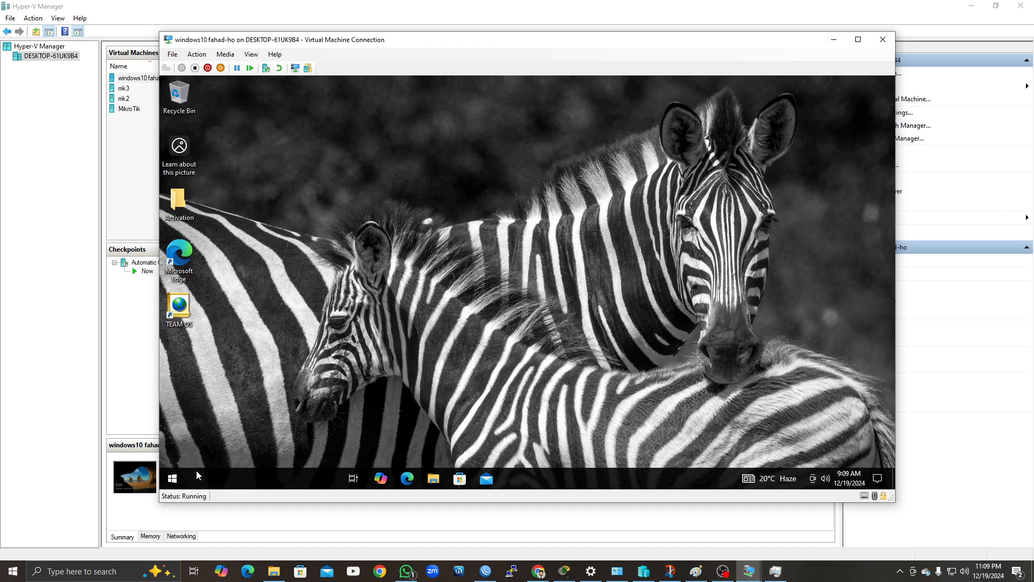
- Open Network Connections inside the Windows 10 virtual machine by running ncpa.cpl
{"action": "left_click", "coordinate": [173, 479]}
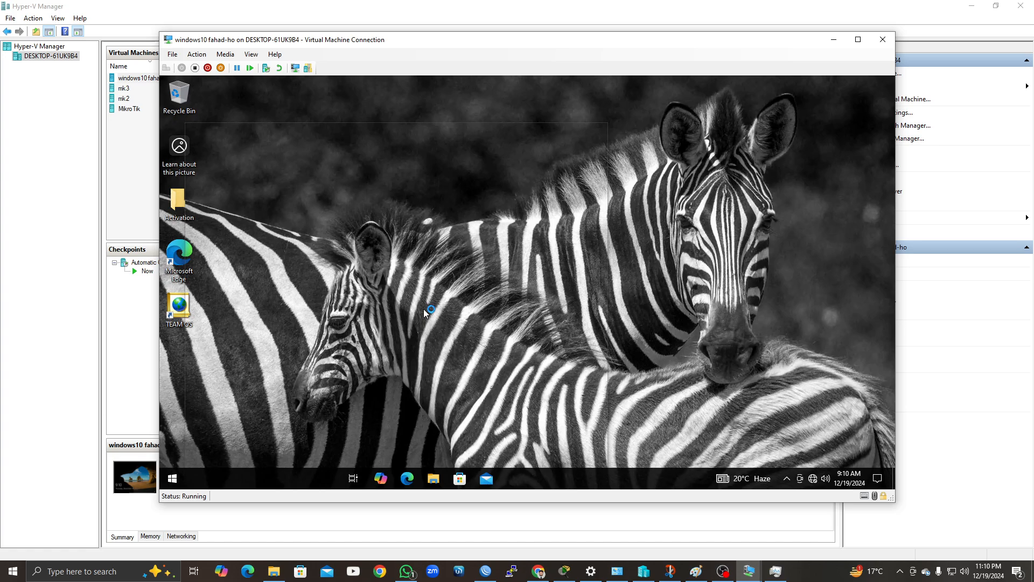
{"action": "key", "text": "super+r"}
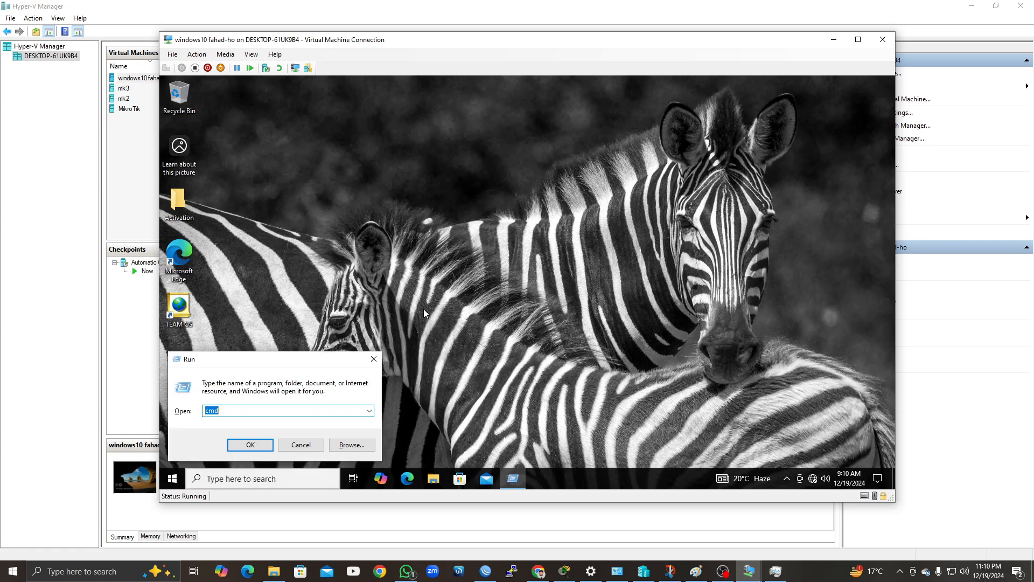
{"action": "type", "text": "ncpa."}
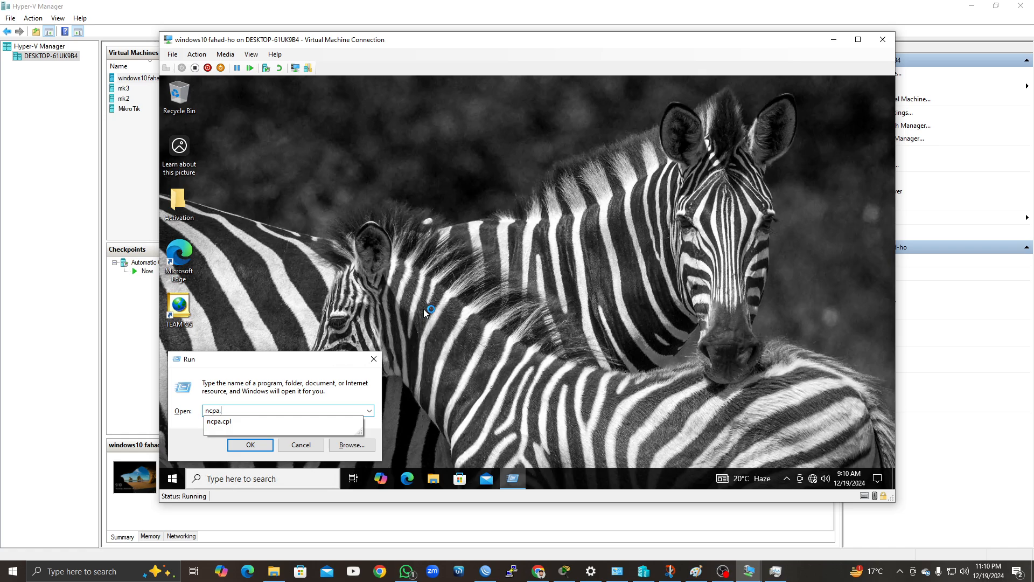
{"action": "type", "text": "cpl"}
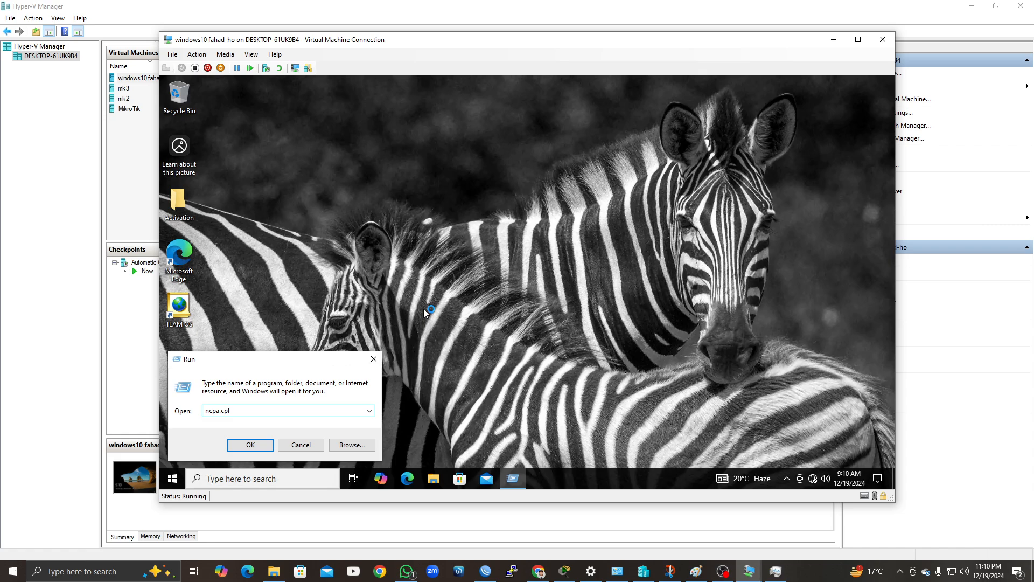
{"action": "key", "text": "Return"}
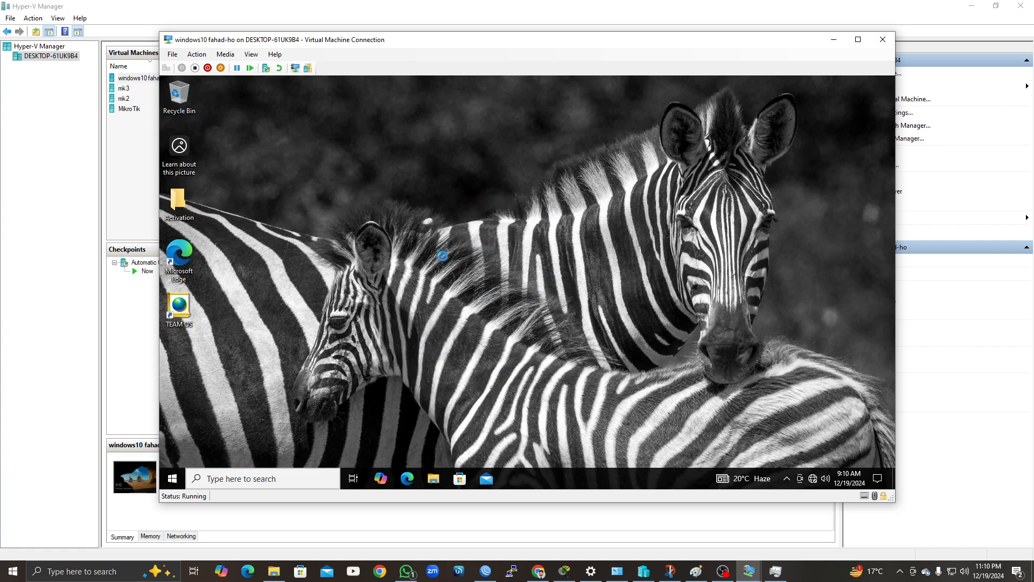
{"action": "right_click", "coordinate": [480, 197]}
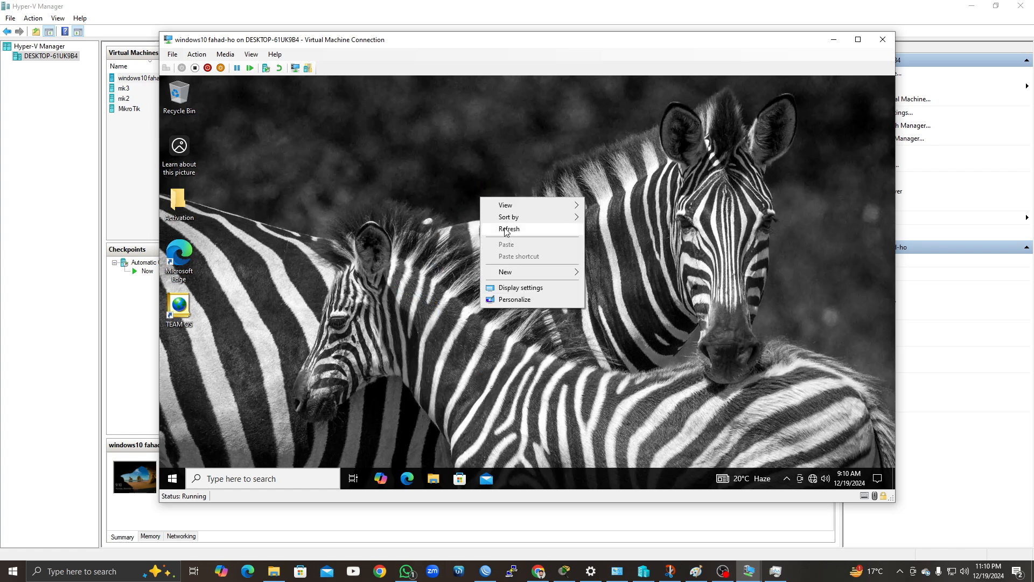
{"action": "left_click", "coordinate": [505, 232]}
{"action": "right_click", "coordinate": [504, 227]}
{"action": "left_click", "coordinate": [545, 259]}
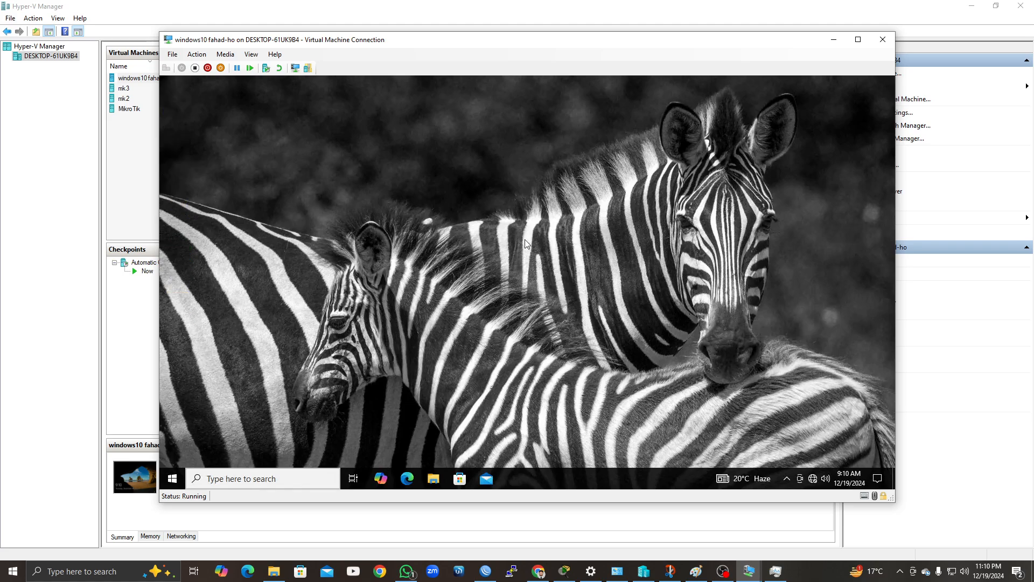
{"action": "right_click", "coordinate": [493, 217]}
{"action": "left_click", "coordinate": [531, 248]}
{"action": "right_click", "coordinate": [500, 225]}
{"action": "left_click", "coordinate": [536, 256]}
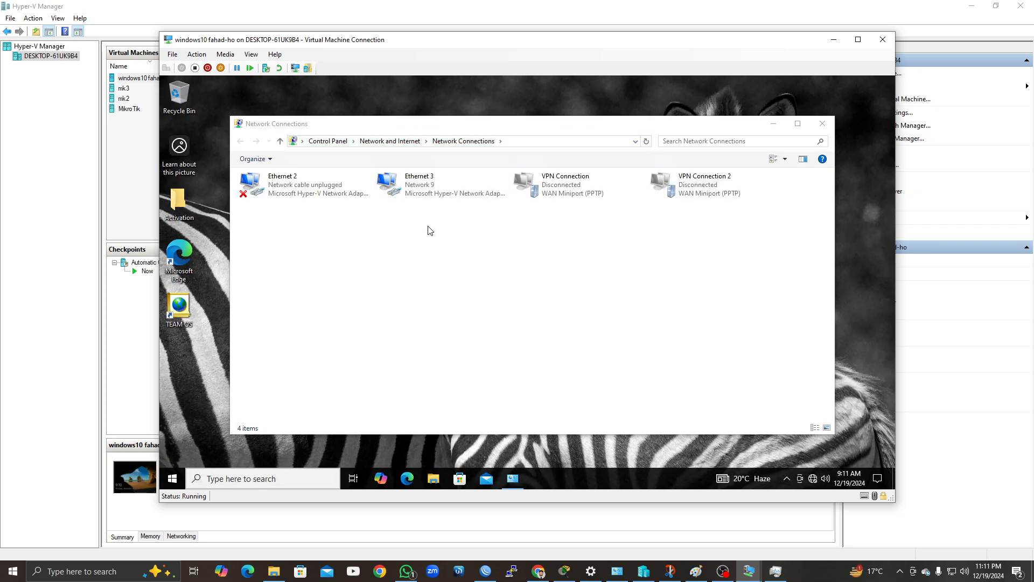
- Select the Ethernet 3 connection, check the host's memory usage in Task Manager, and minimize Task Manager
{"action": "double_click", "coordinate": [424, 192]}
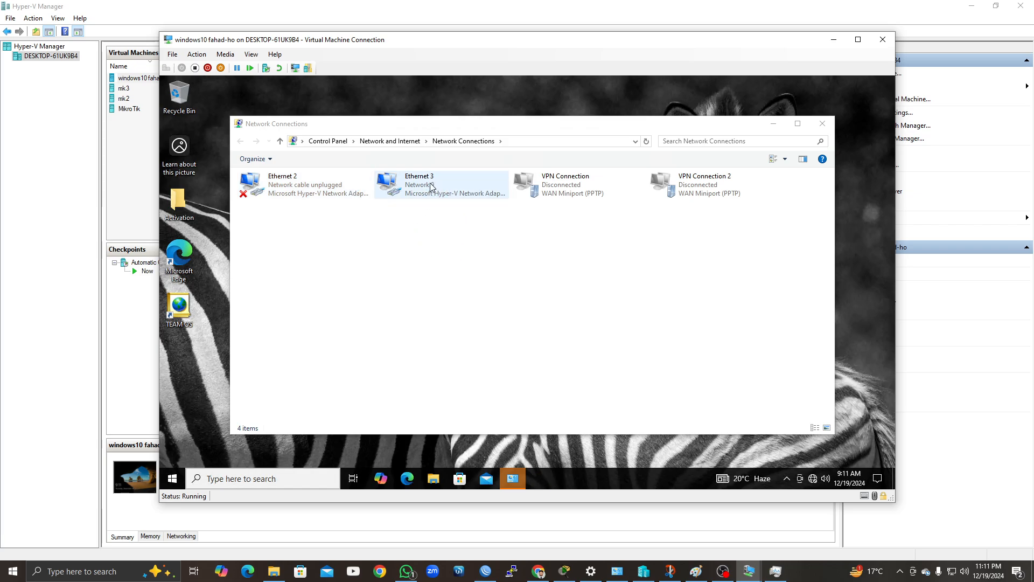
{"action": "left_click", "coordinate": [460, 194]}
{"action": "left_click", "coordinate": [434, 195]}
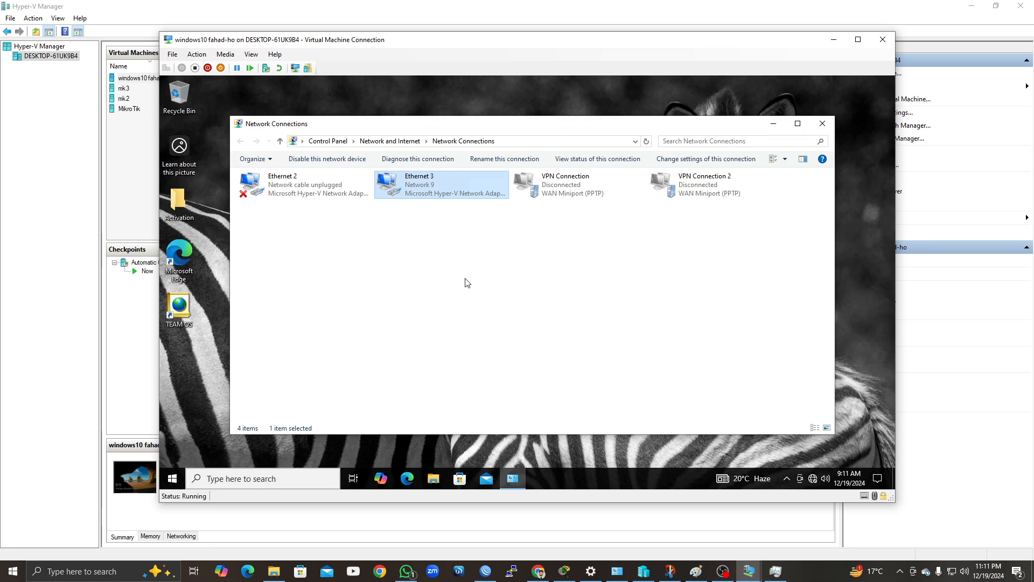
{"action": "right_click", "coordinate": [674, 94]}
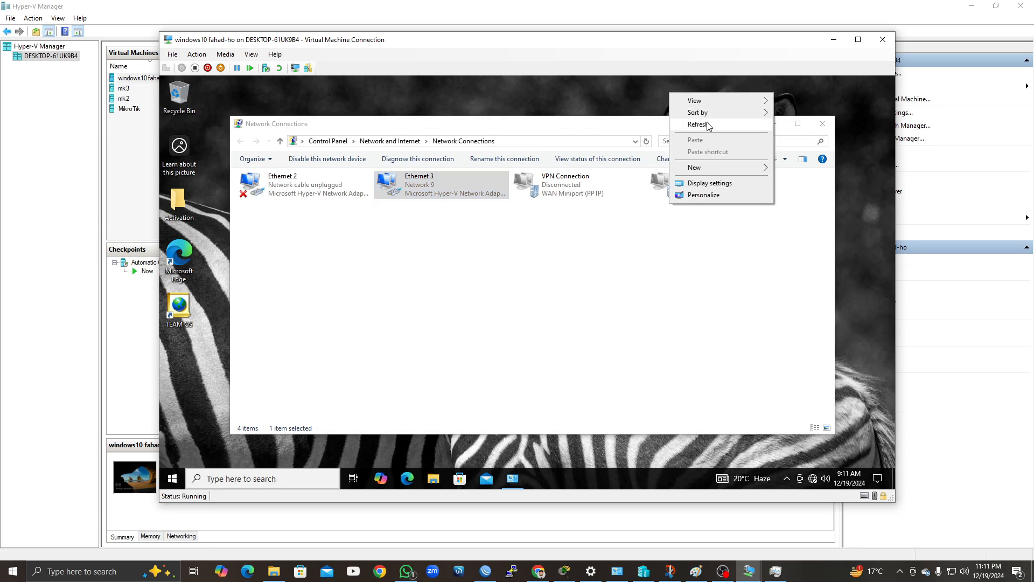
{"action": "left_click", "coordinate": [456, 196]}
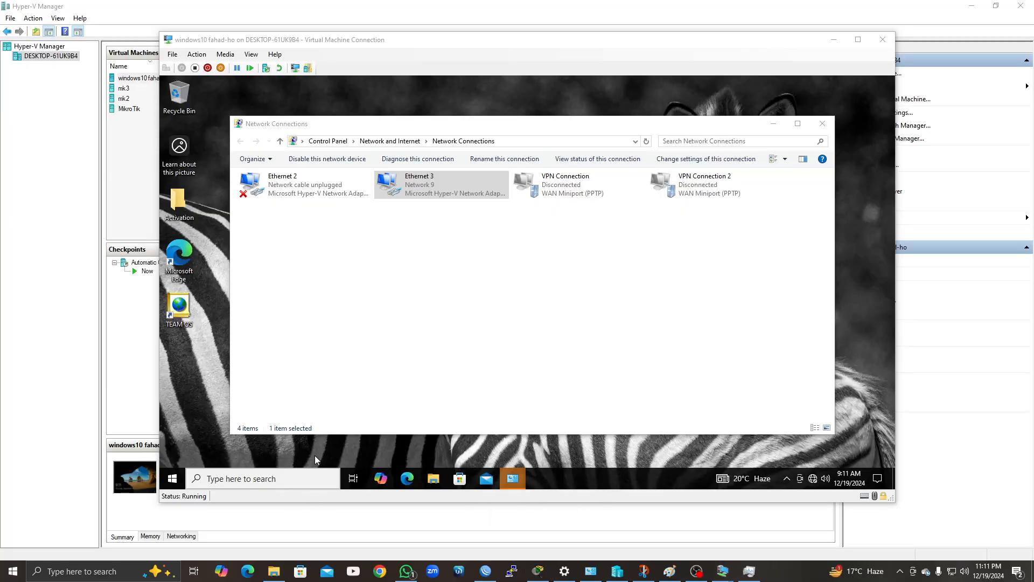
{"action": "key", "text": "ctrl+shift+Escape"}
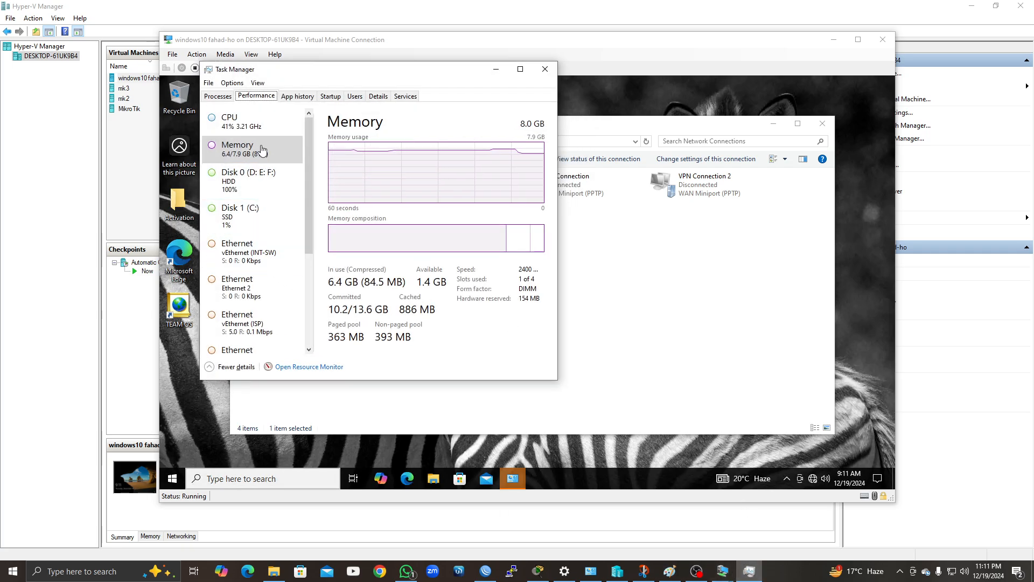
{"action": "left_click", "coordinate": [496, 72]}
- View the network connection details of Ethernet 3 to examine its IPv4 address and DHCP setting
{"action": "left_click", "coordinate": [426, 184]}
{"action": "right_click", "coordinate": [425, 185]}
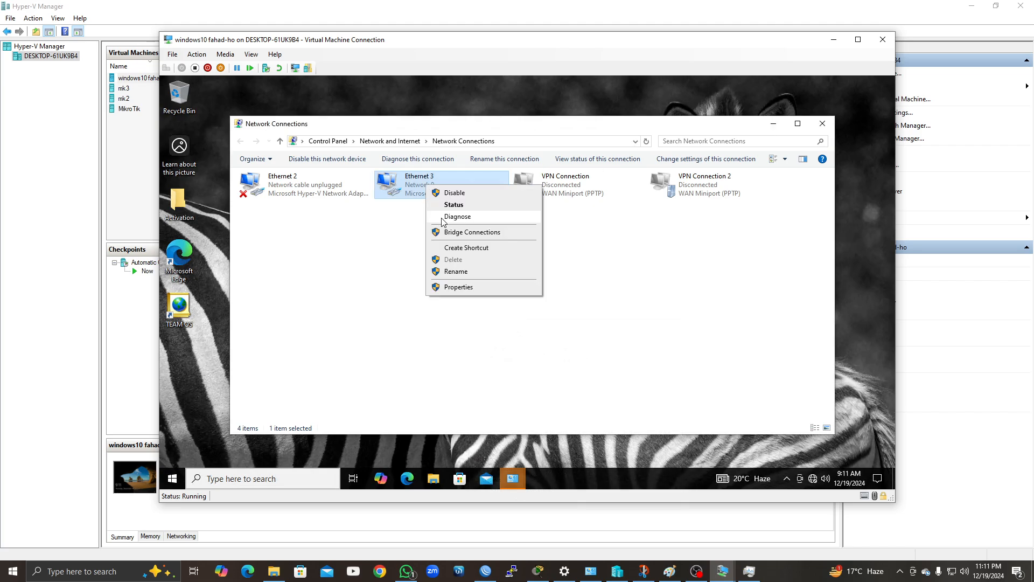
{"action": "left_click", "coordinate": [452, 204]}
{"action": "left_click", "coordinate": [464, 275]}
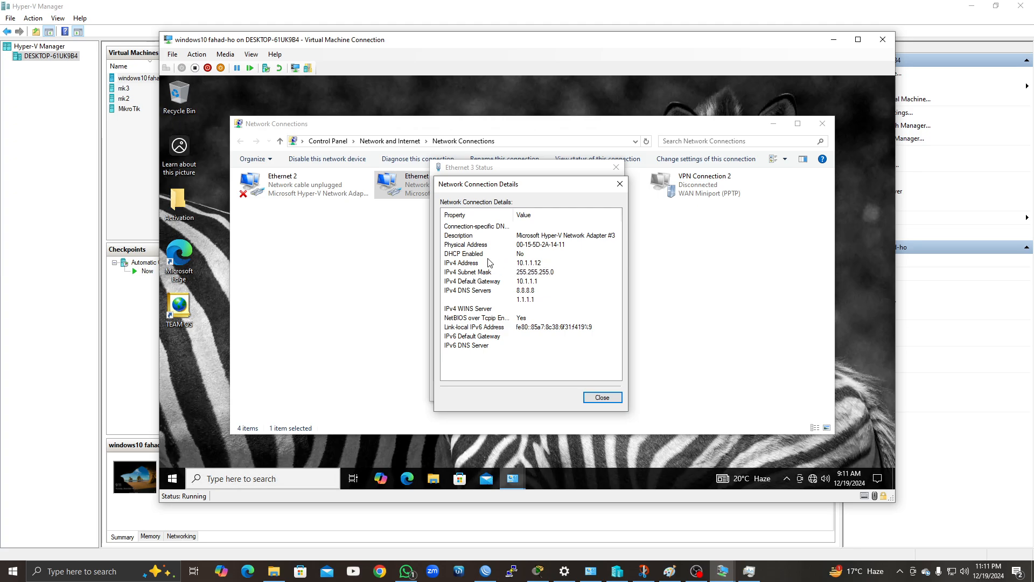
- Close the connection details and set the IPv4 properties of Ethernet 3 to obtain an IP address automatically
{"action": "left_click", "coordinate": [620, 183]}
{"action": "left_click", "coordinate": [617, 167]}
{"action": "double_click", "coordinate": [442, 179]}
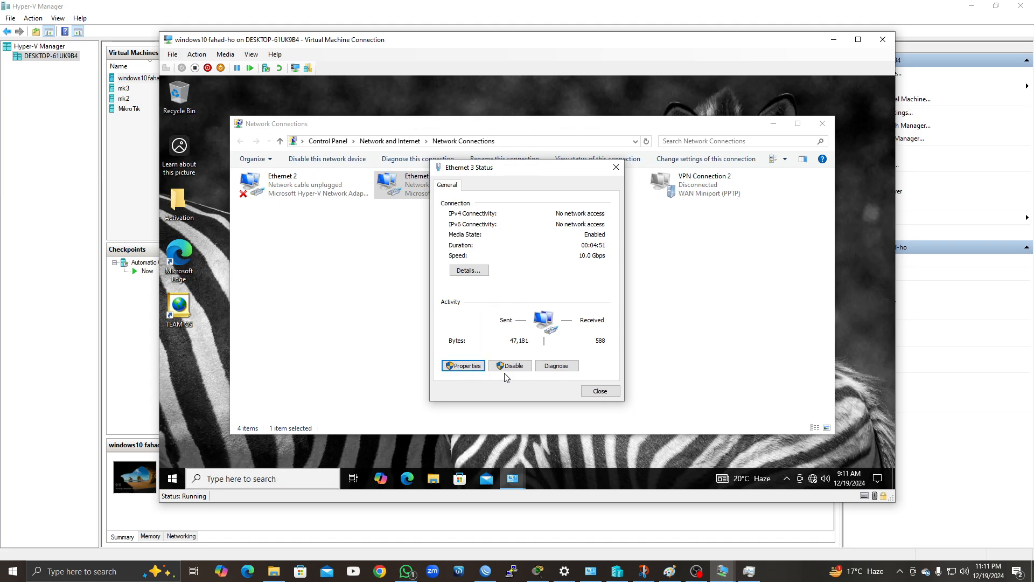
{"action": "left_click", "coordinate": [467, 366]}
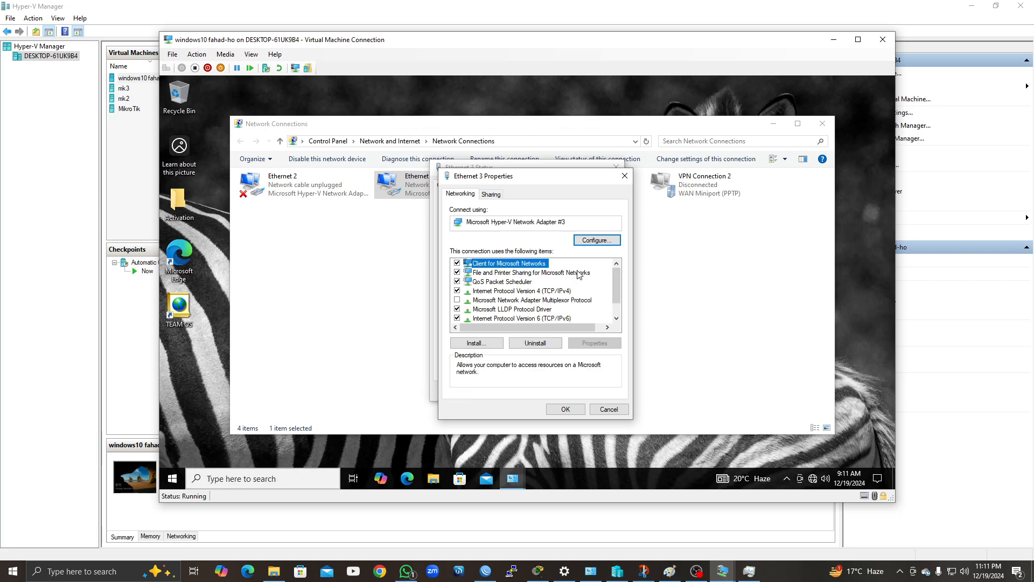
{"action": "double_click", "coordinate": [528, 293]}
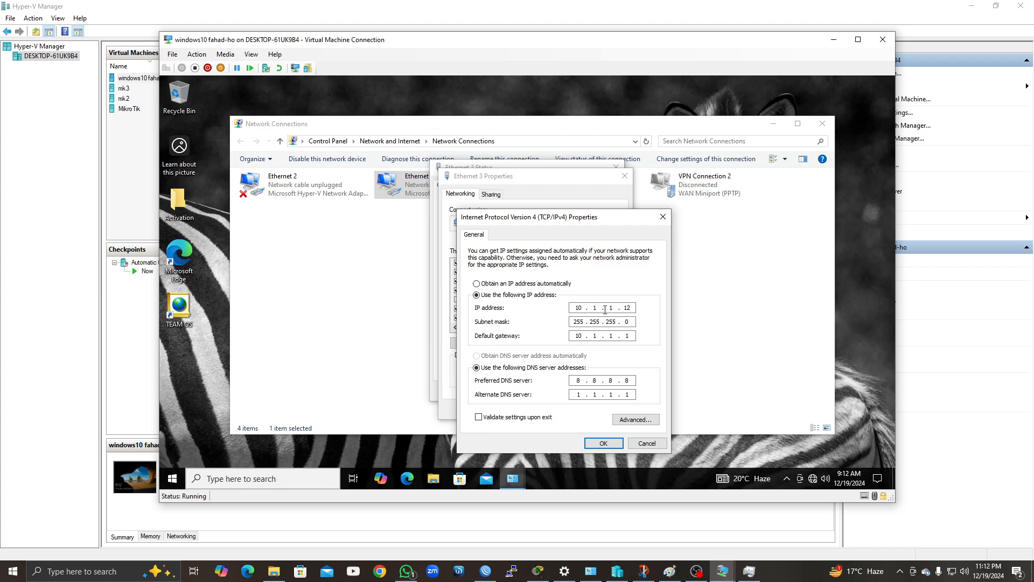
{"action": "left_click", "coordinate": [477, 284]}
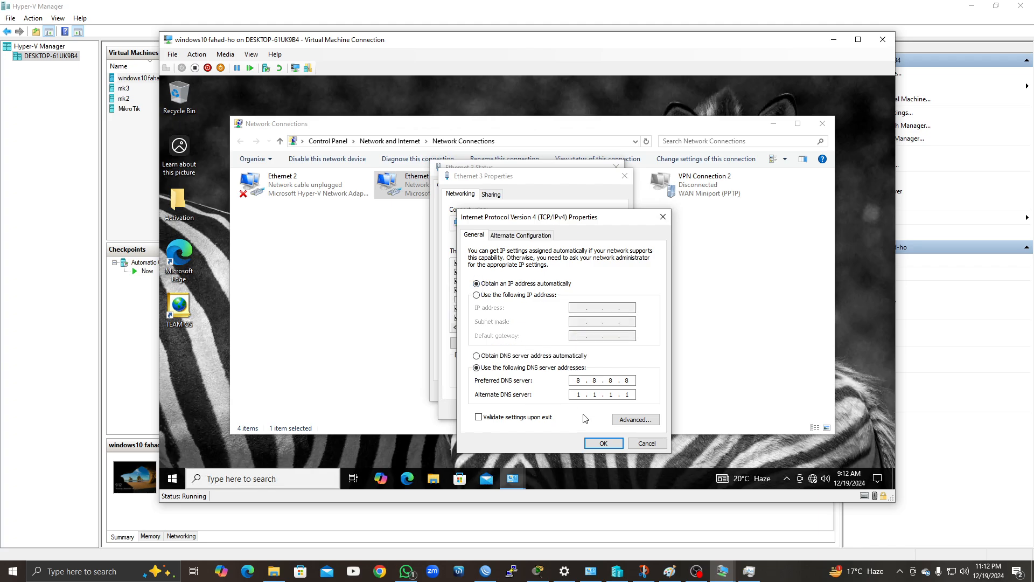
{"action": "left_click", "coordinate": [603, 444]}
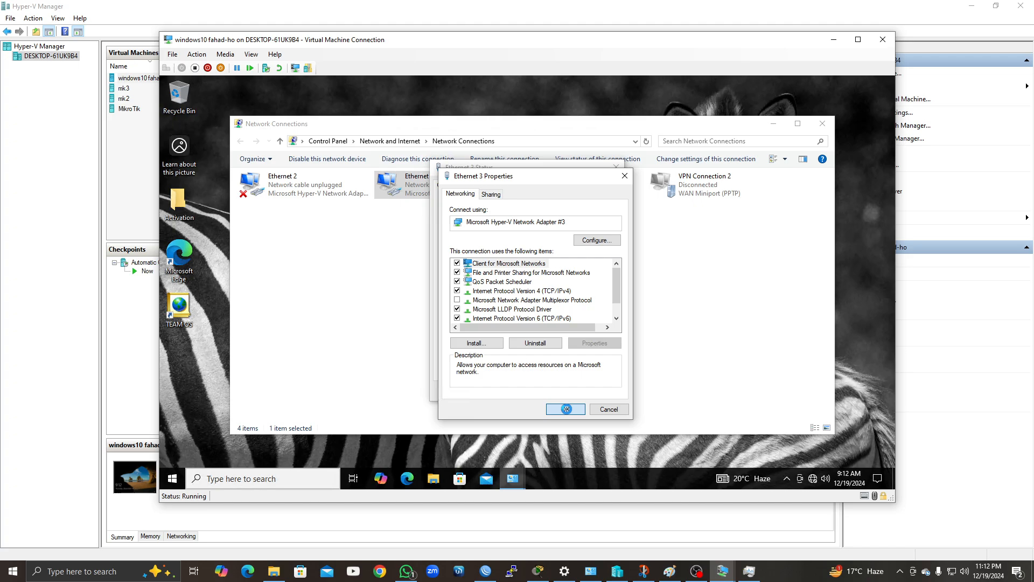
{"action": "left_click", "coordinate": [566, 409]}
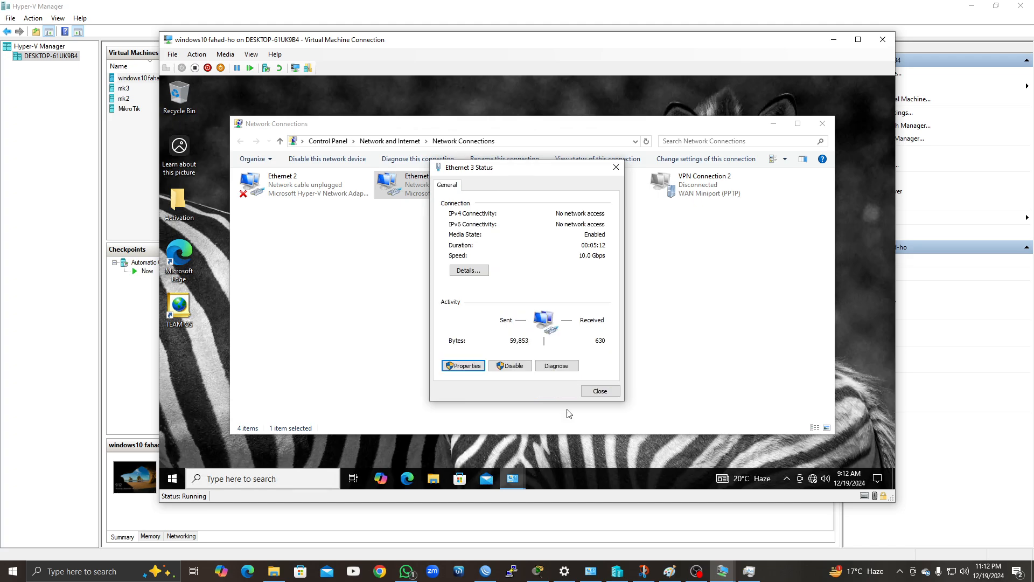
- View the network connection details of Ethernet 3 to examine the DHCP-assigned address and lease, and close the dialogs
{"action": "left_click", "coordinate": [601, 394]}
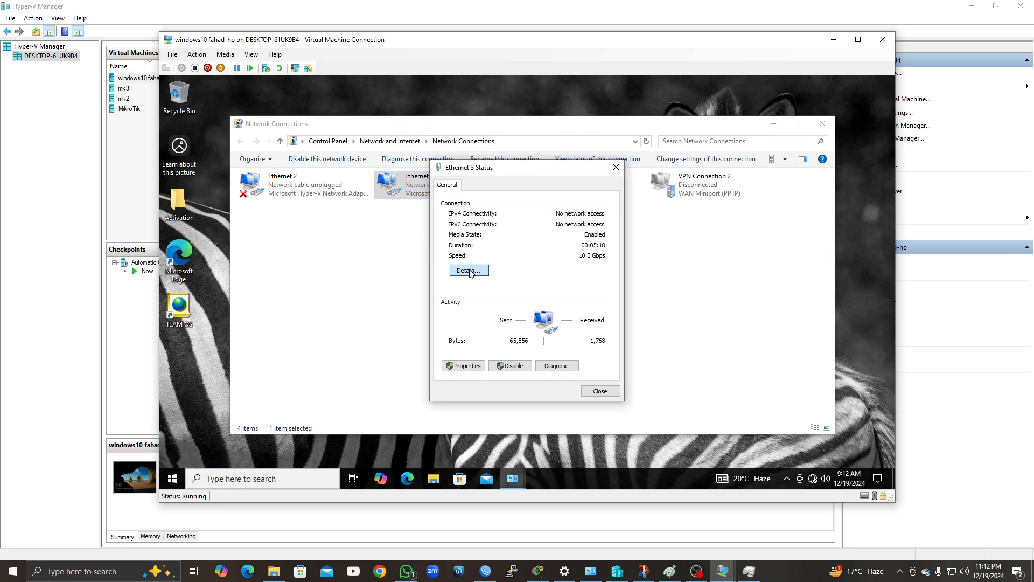
{"action": "left_click", "coordinate": [472, 271]}
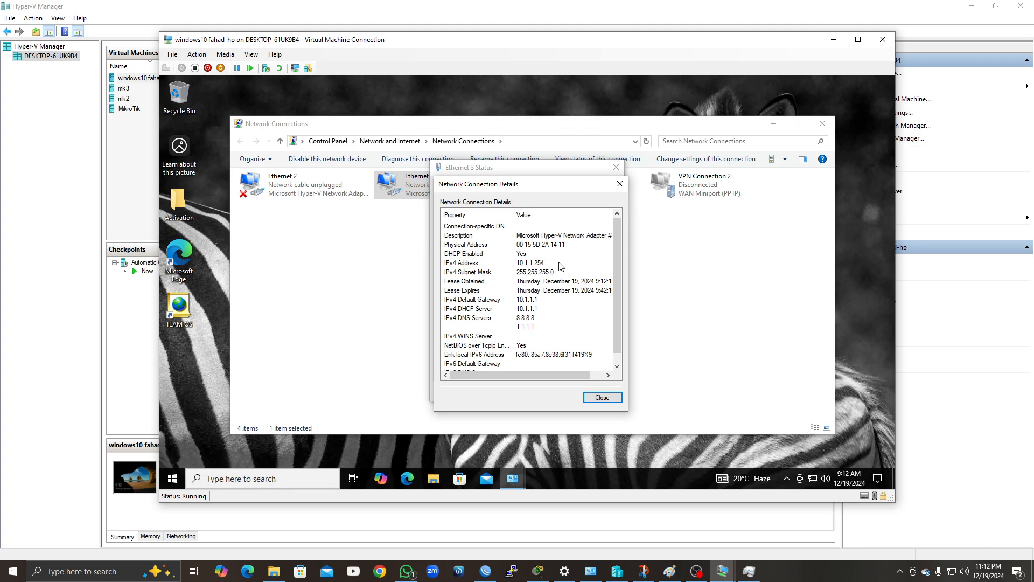
{"action": "left_click", "coordinate": [602, 397]}
{"action": "left_click", "coordinate": [600, 391]}
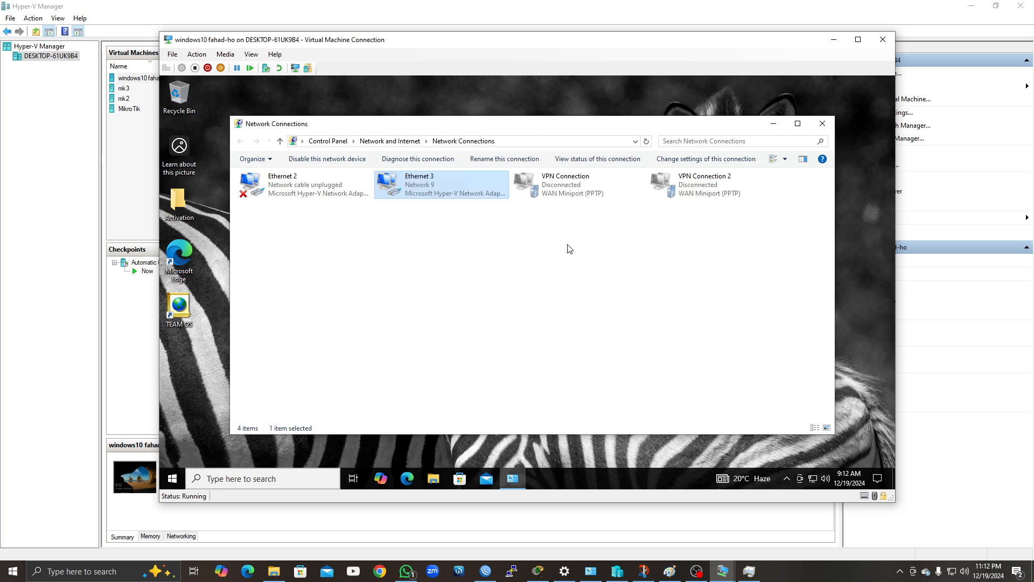
- Launch Microsoft Edge inside the virtual machine, minimize it, and bring the Network Connections window back
{"action": "left_click", "coordinate": [773, 124]}
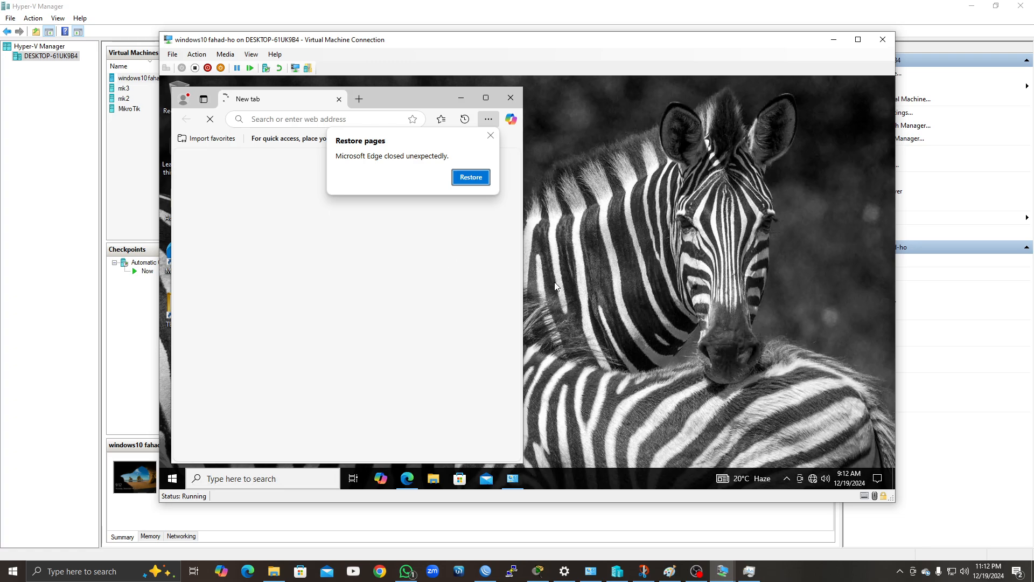
{"action": "left_click", "coordinate": [459, 98]}
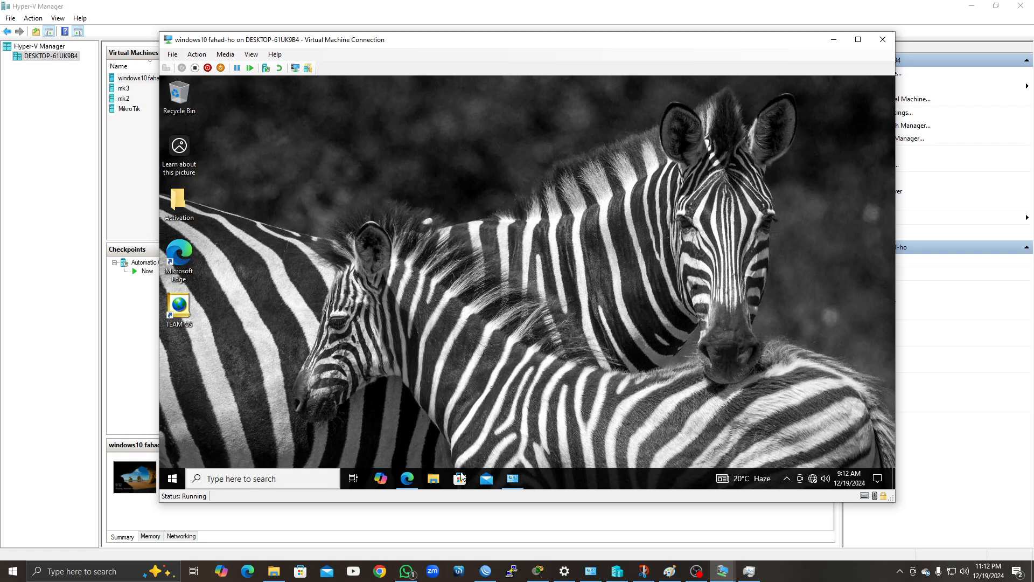
{"action": "left_click", "coordinate": [512, 478]}
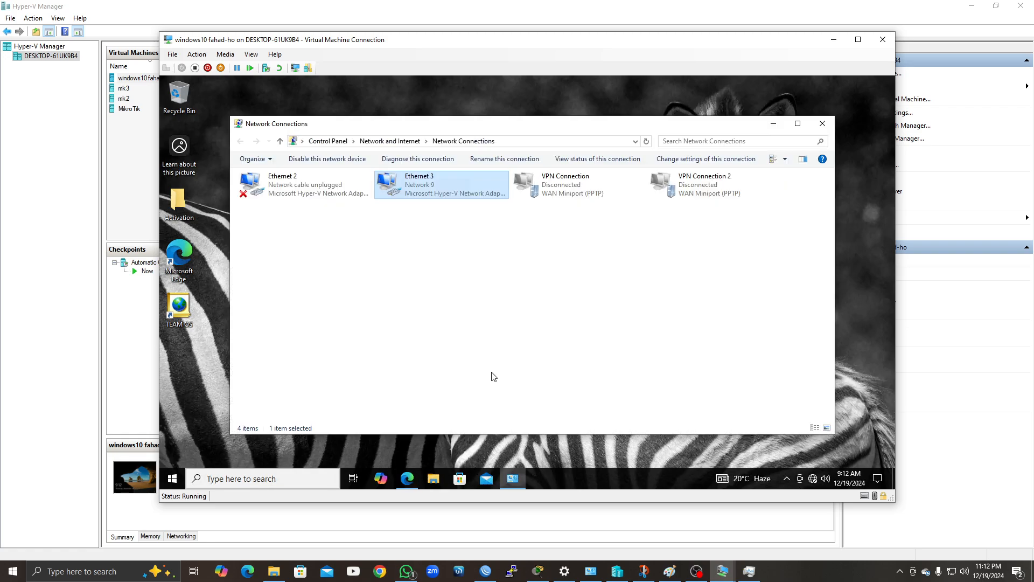
- Review the IPv4 properties of Ethernet 3 with Edge minimized, and close both properties dialogs without changes
{"action": "double_click", "coordinate": [416, 186]}
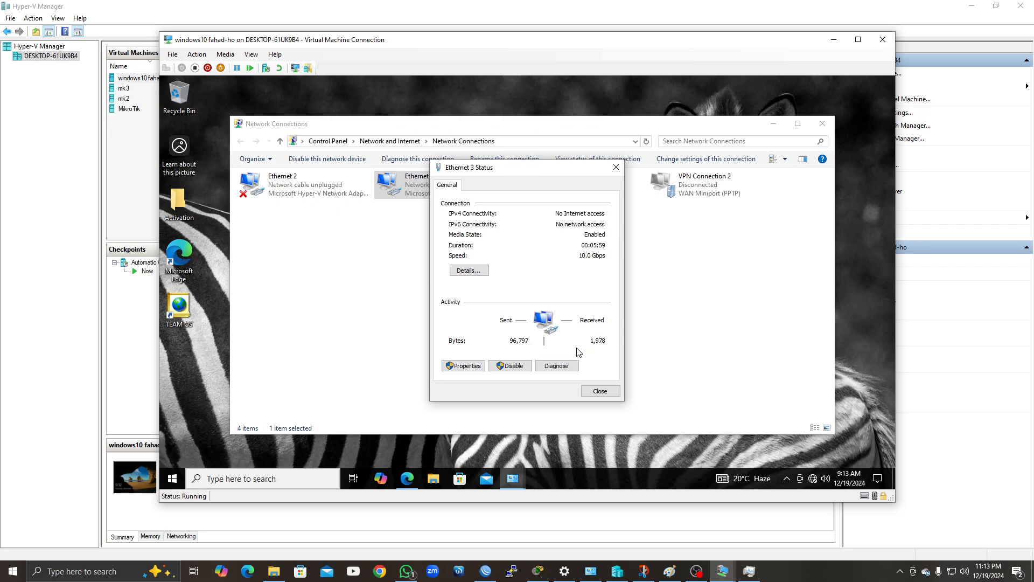
{"action": "left_click", "coordinate": [464, 367]}
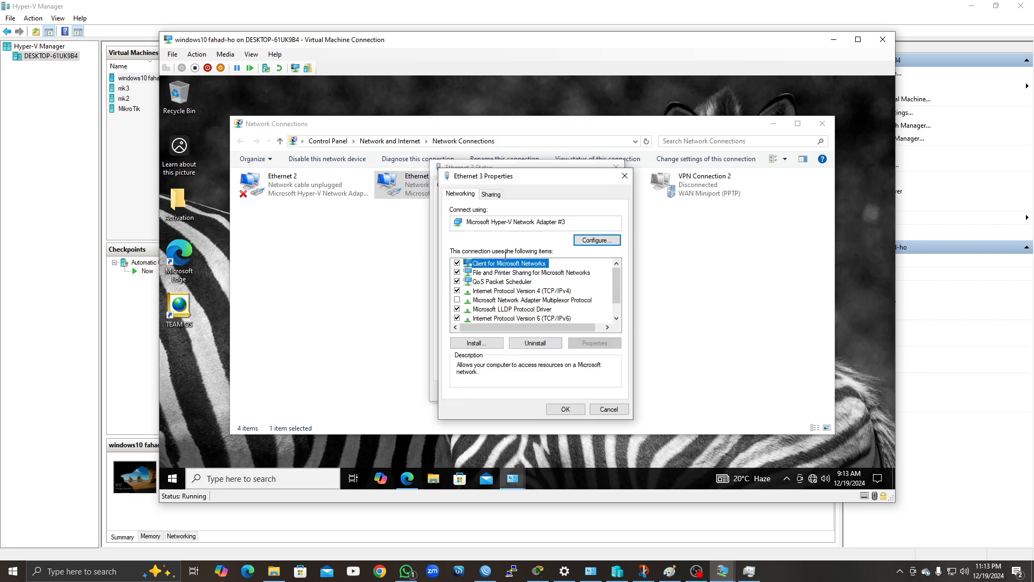
{"action": "double_click", "coordinate": [511, 294]}
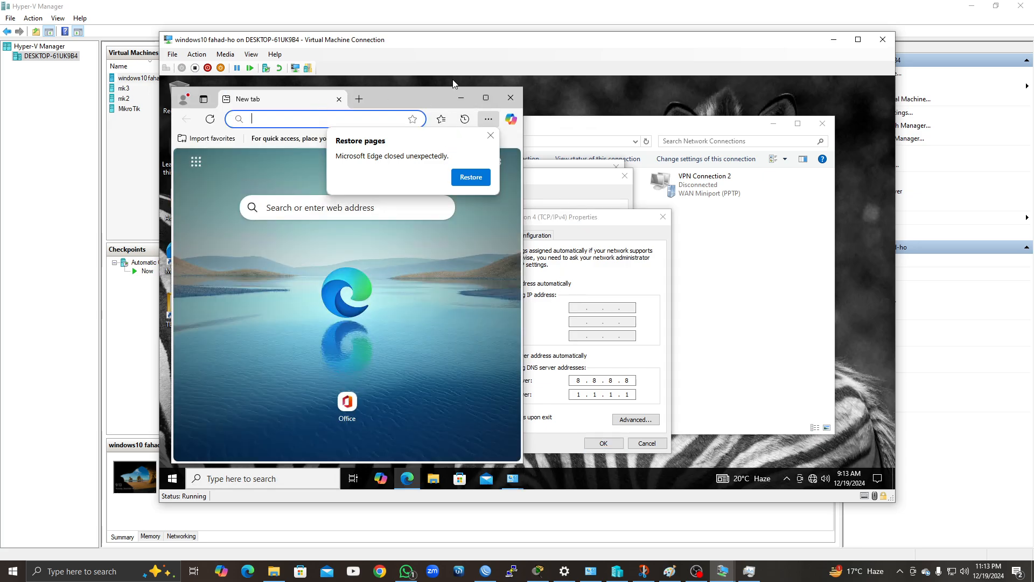
{"action": "left_click", "coordinate": [461, 98]}
{"action": "left_click", "coordinate": [666, 217]}
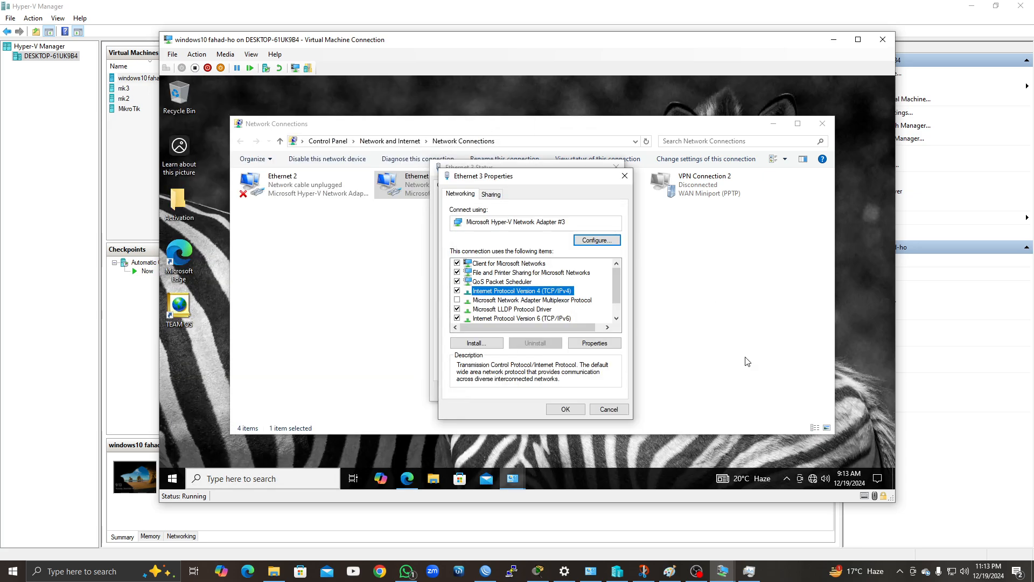
{"action": "left_click", "coordinate": [623, 176]}
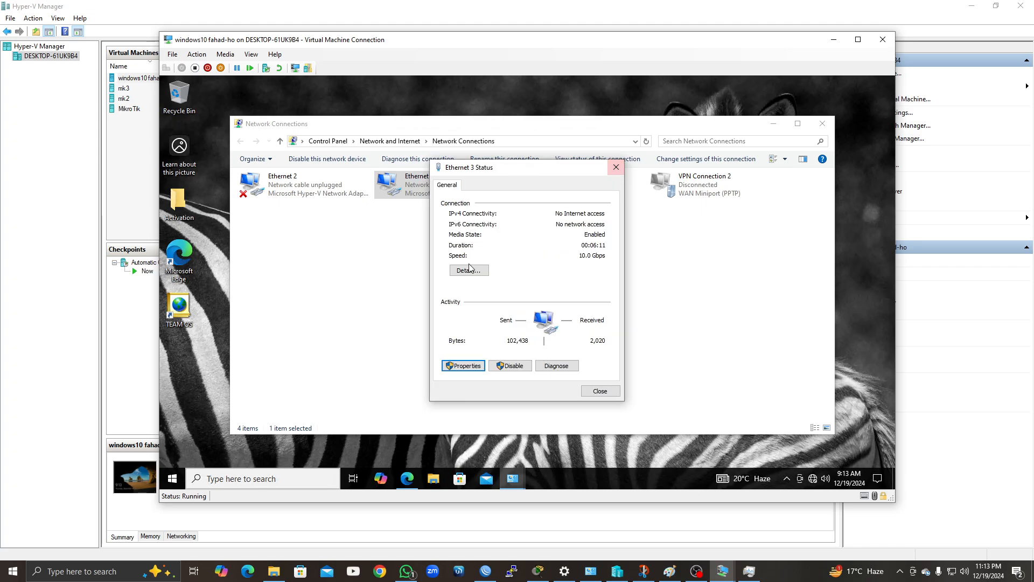
- Check the default gateway, DHCP server and DNS servers in the connection details of Ethernet 3, and close the dialogs
{"action": "left_click", "coordinate": [470, 271]}
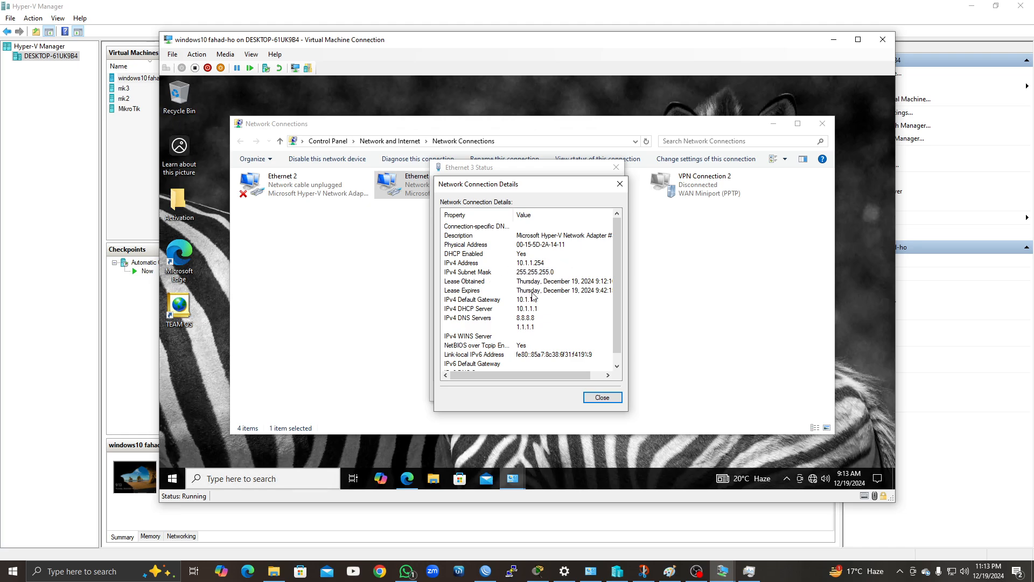
{"action": "left_click", "coordinate": [620, 184]}
{"action": "left_click", "coordinate": [616, 167]}
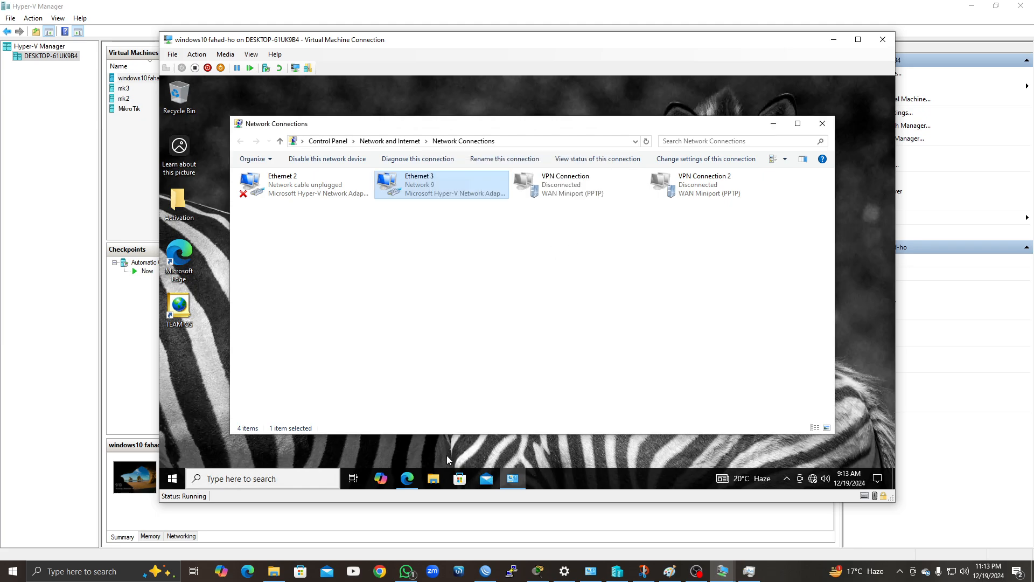
- Dismiss Edge's restore prompt, load google.com to test internet access from the virtual machine, and minimize the browser
{"action": "left_click", "coordinate": [407, 478]}
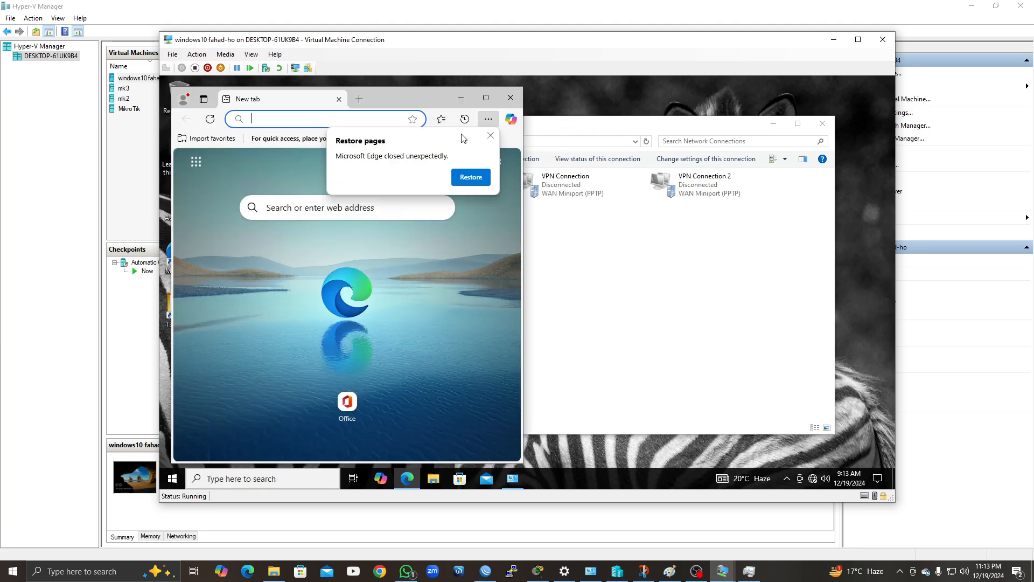
{"action": "left_click", "coordinate": [490, 135]}
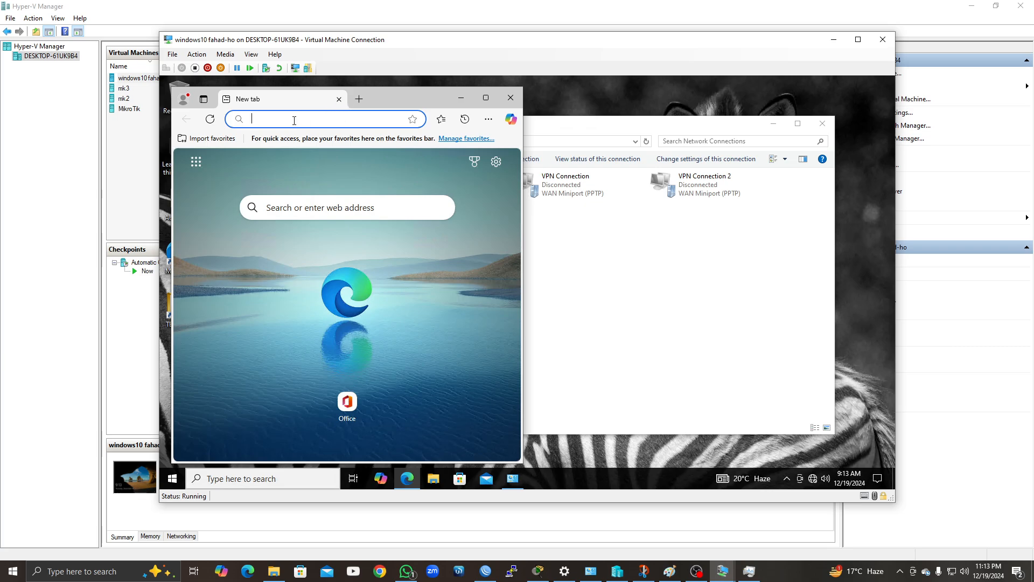
{"action": "type", "text": "og"}
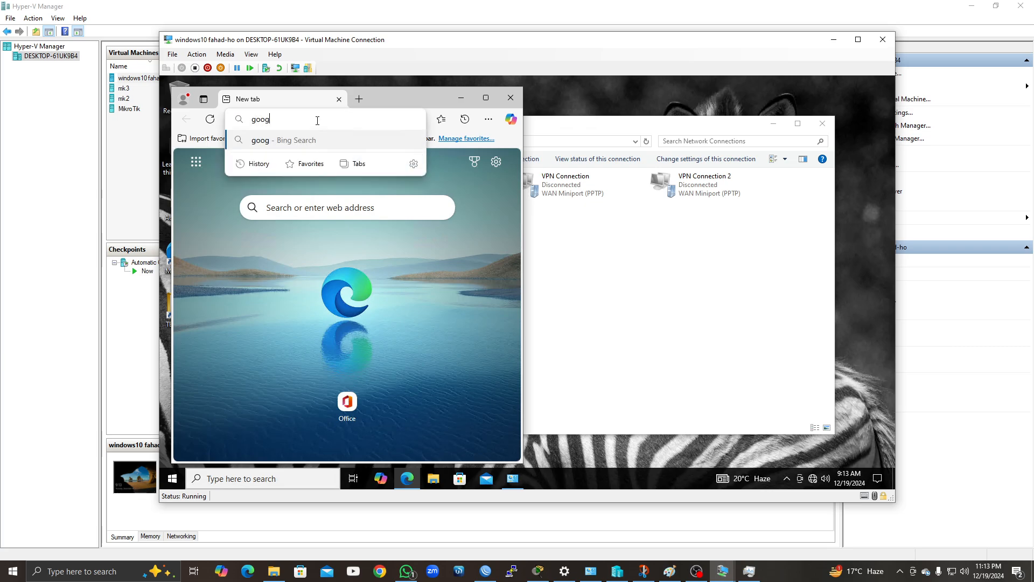
{"action": "type", "text": "le.com"}
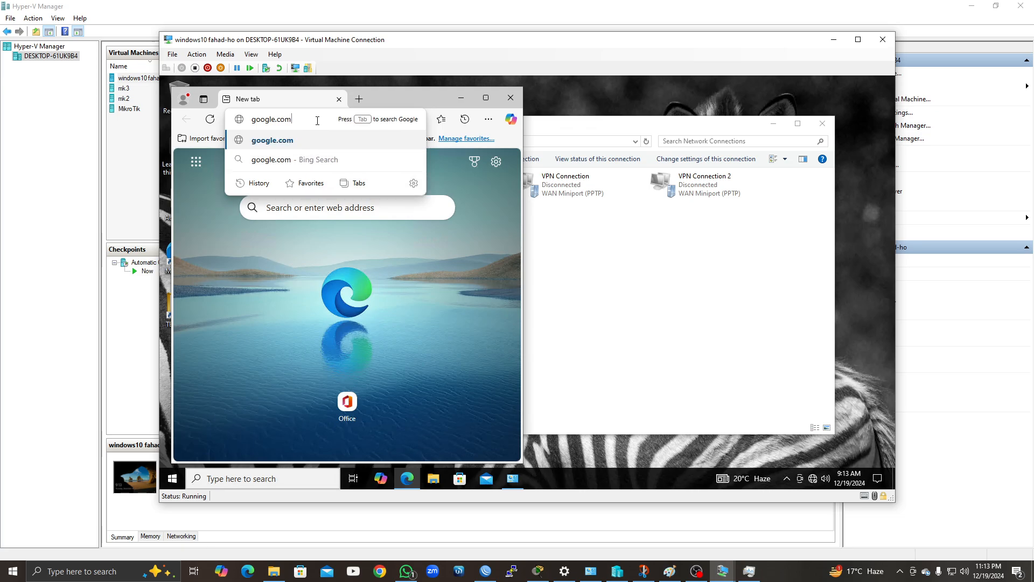
{"action": "key", "text": "Return"}
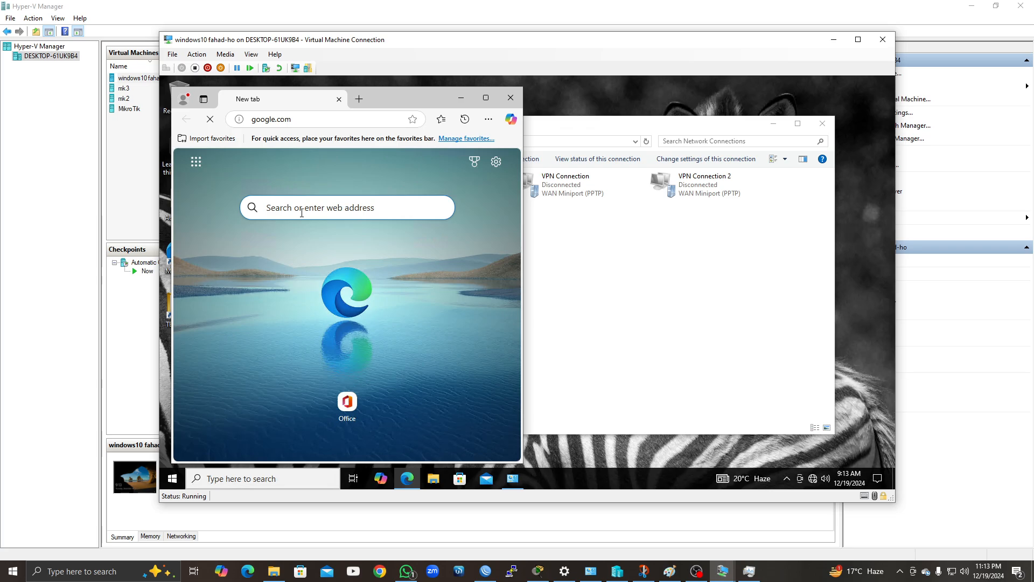
{"action": "left_click", "coordinate": [461, 97]}
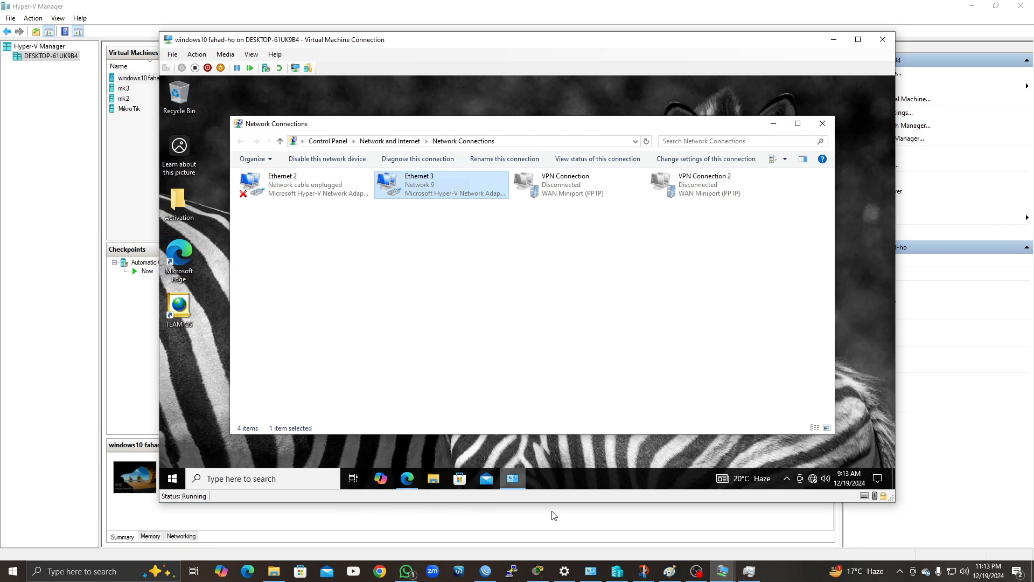
- Switch to WinBox and add a firewall NAT rule with chain srcnat and action masquerade on the MikroTik router
{"action": "left_click", "coordinate": [120, 180]}
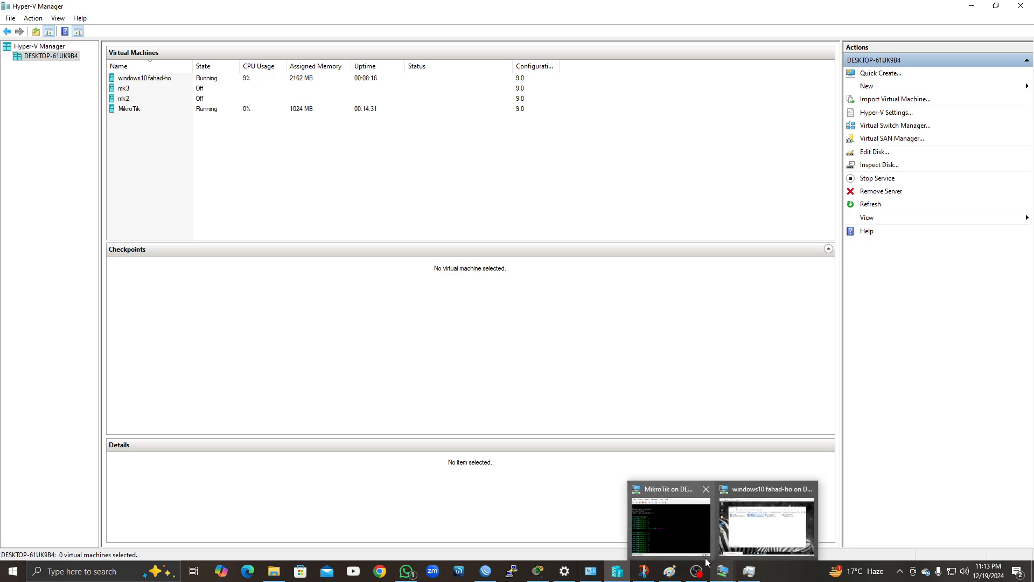
{"action": "mouse_move", "coordinate": [754, 578]}
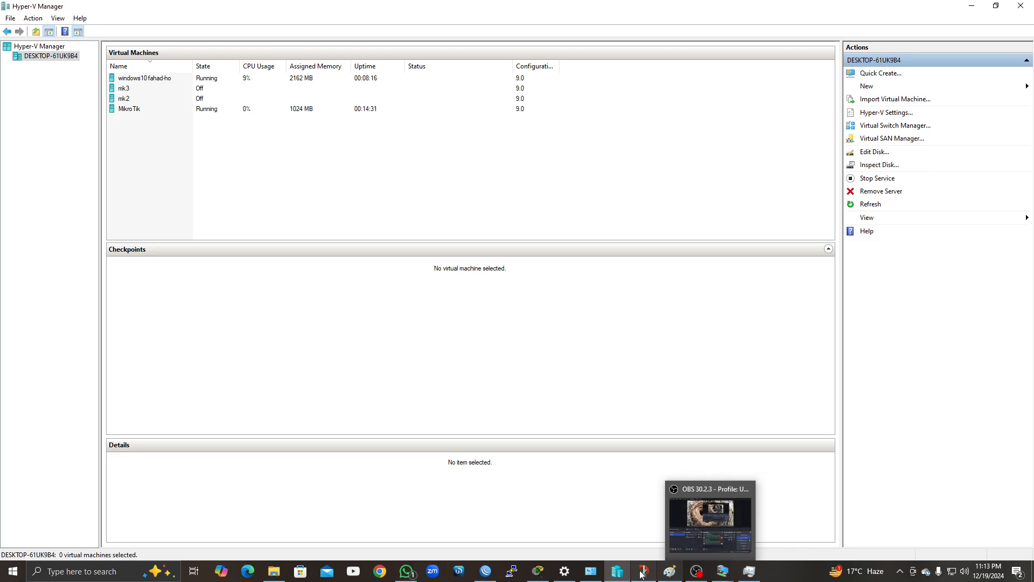
{"action": "left_click", "coordinate": [492, 577]}
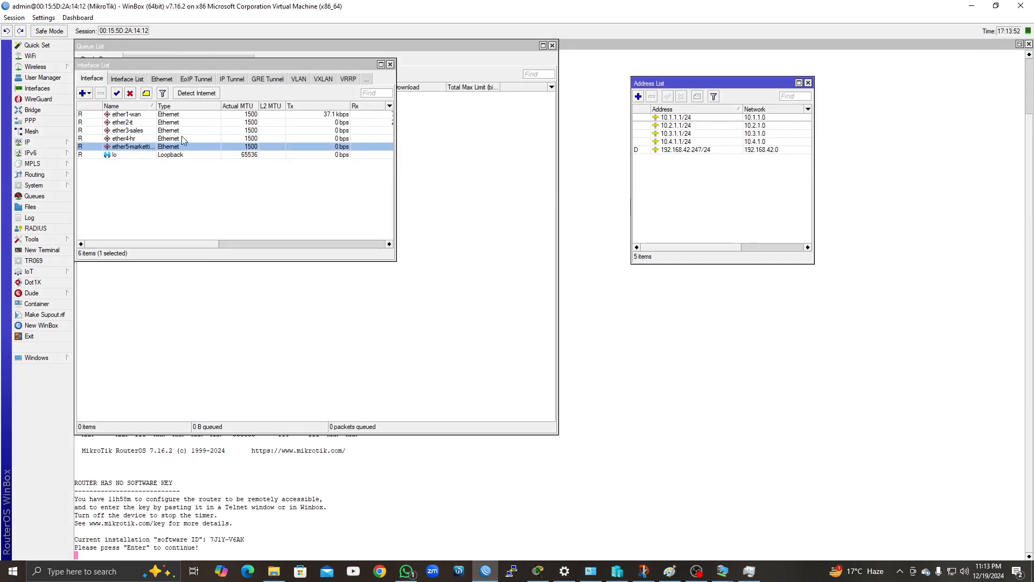
{"action": "left_click", "coordinate": [42, 143]}
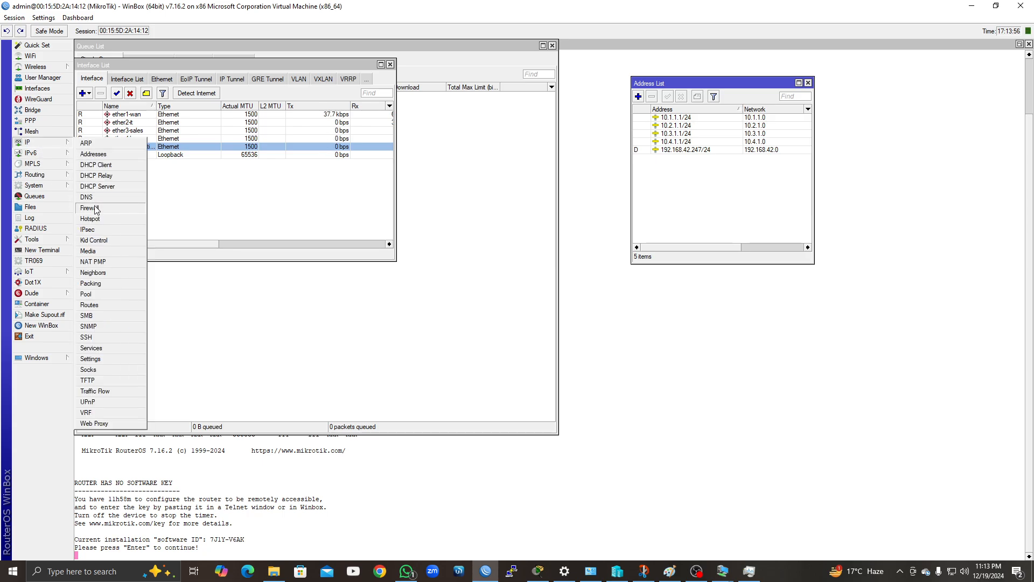
{"action": "left_click", "coordinate": [108, 208]}
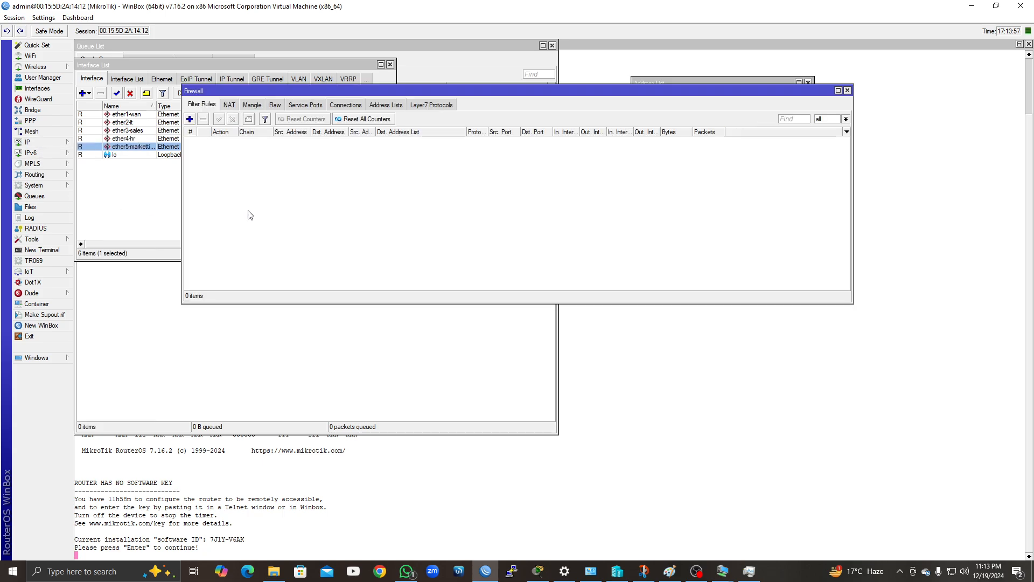
{"action": "left_click", "coordinate": [228, 105]}
{"action": "left_click", "coordinate": [189, 119]}
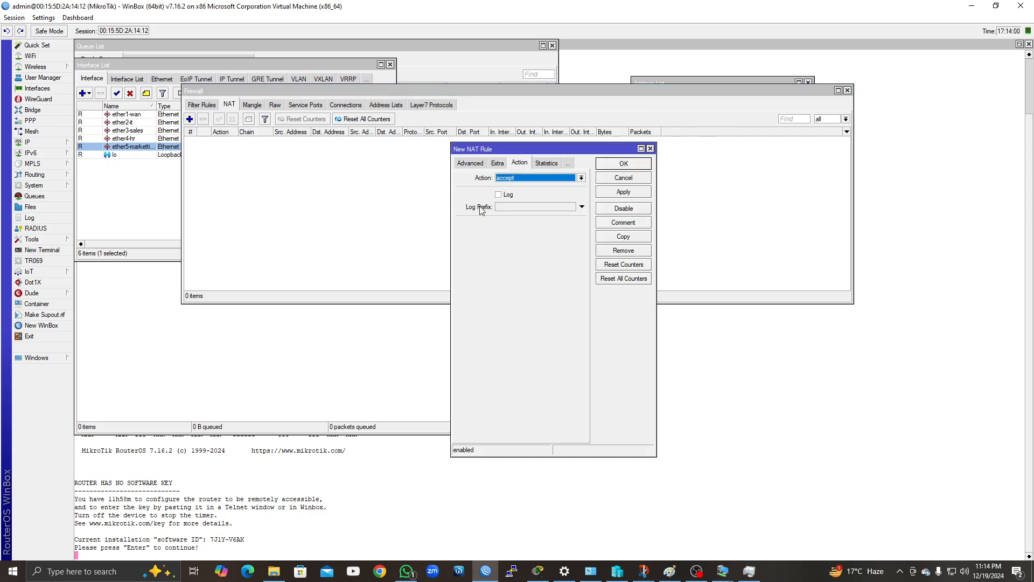
{"action": "left_click", "coordinate": [557, 163]}
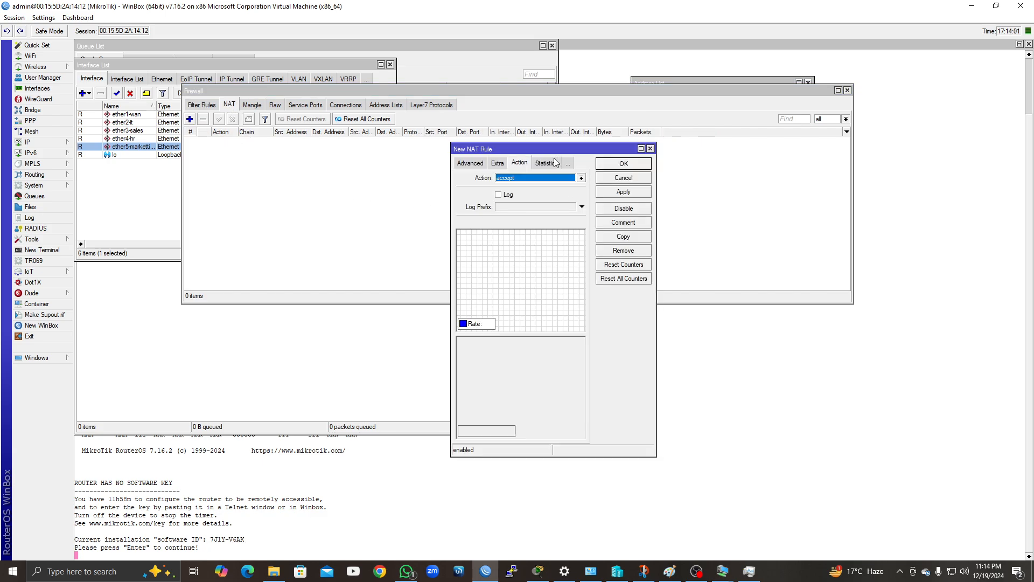
{"action": "left_click", "coordinate": [523, 163]}
{"action": "left_click", "coordinate": [582, 178]}
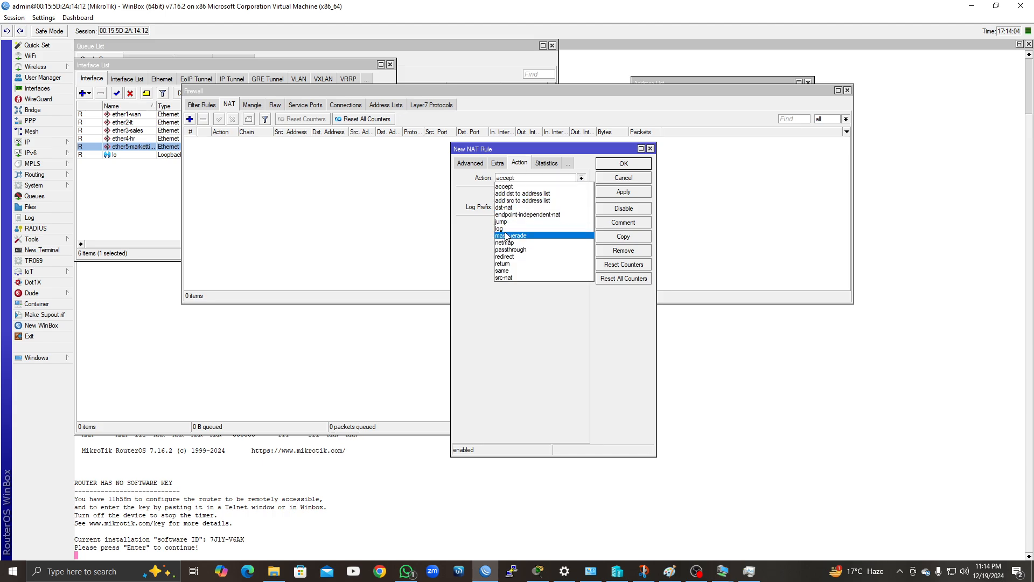
{"action": "left_click", "coordinate": [571, 234]}
{"action": "left_click", "coordinate": [625, 165]}
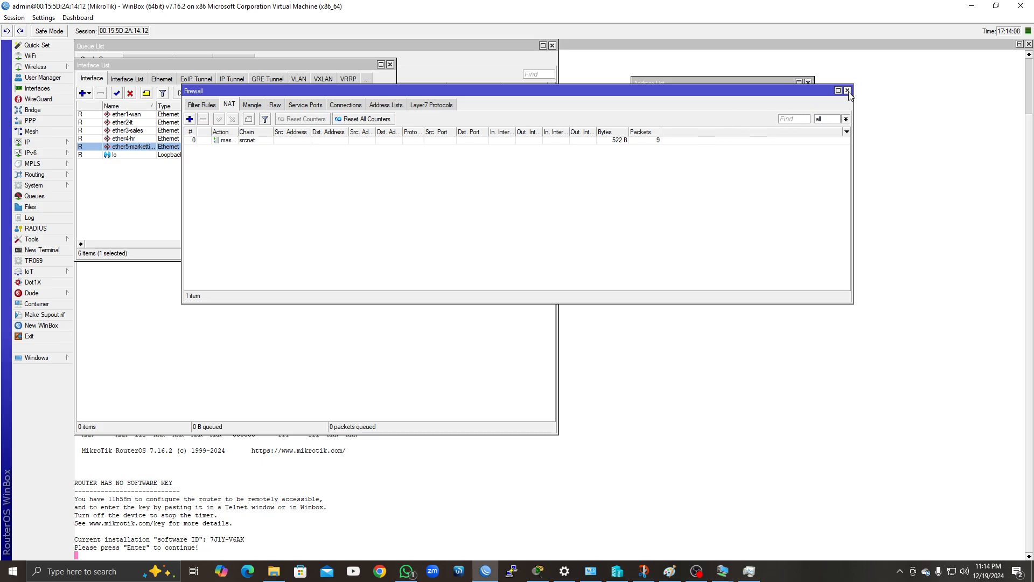
- Switch to the Windows 10 virtual machine and disable and re-enable its Ethernet 3 adapter
{"action": "left_click", "coordinate": [725, 570]}
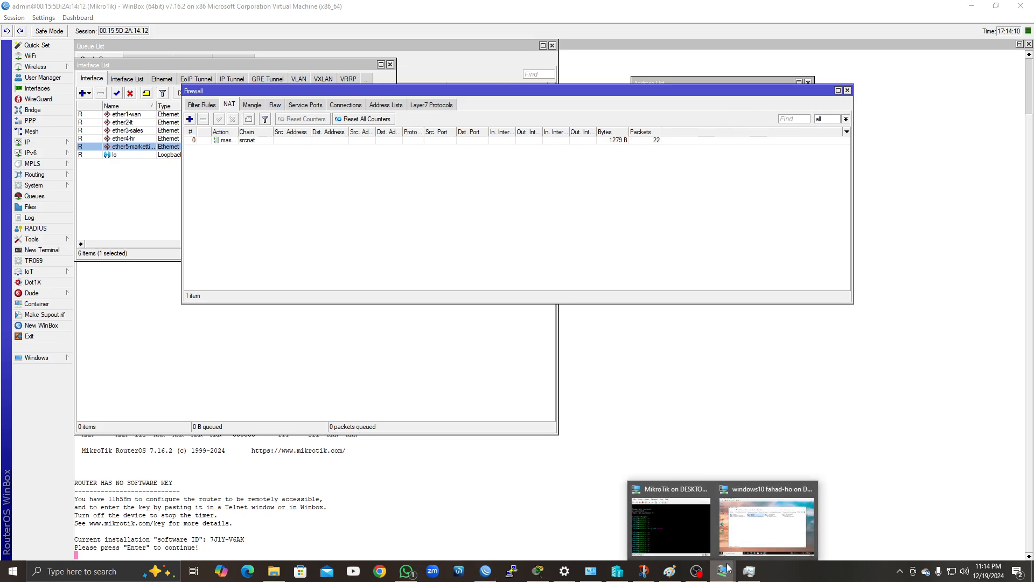
{"action": "left_click", "coordinate": [749, 514]}
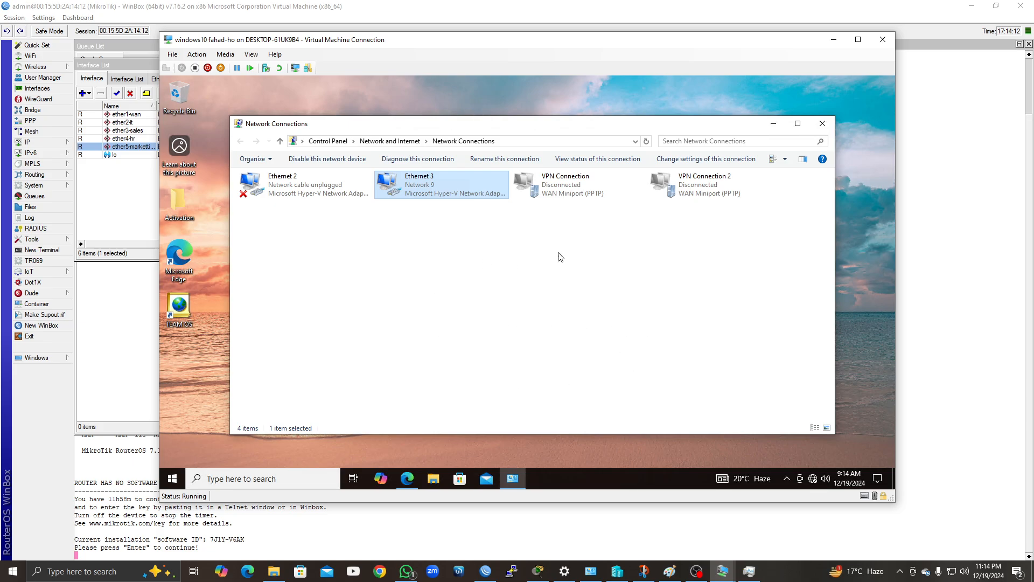
{"action": "right_click", "coordinate": [423, 176]}
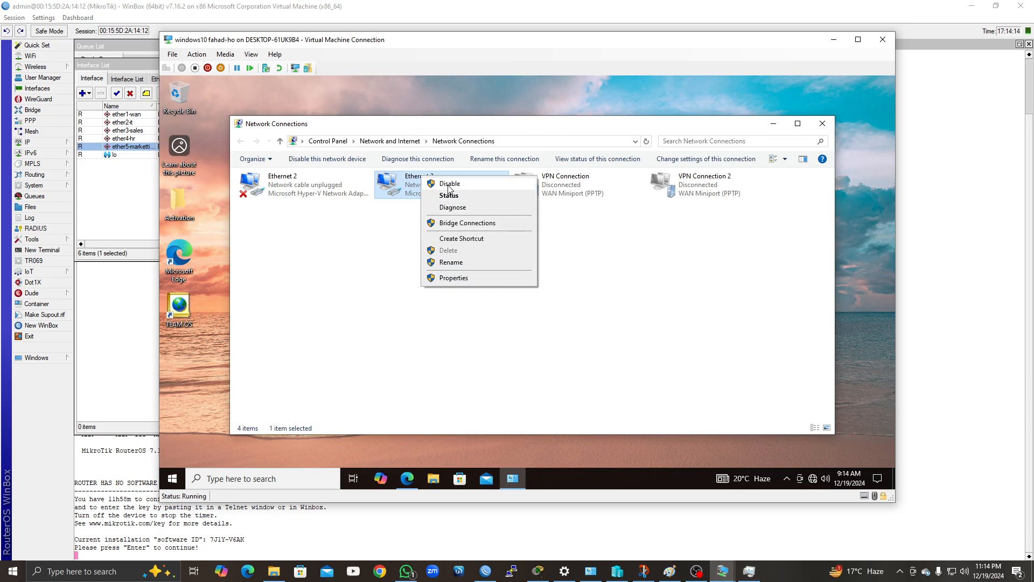
{"action": "left_click", "coordinate": [449, 184]}
{"action": "right_click", "coordinate": [421, 187]}
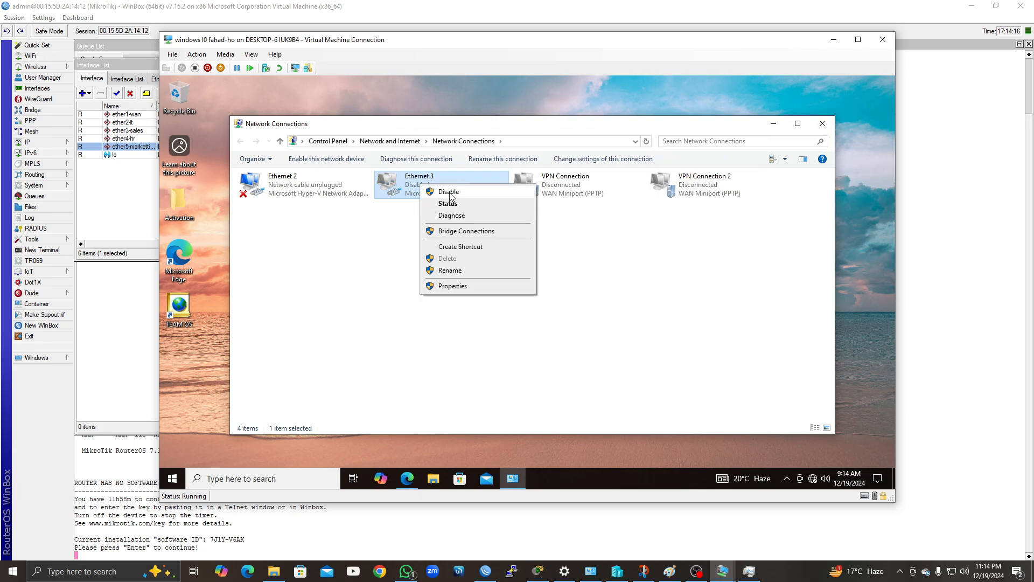
{"action": "left_click", "coordinate": [388, 220]}
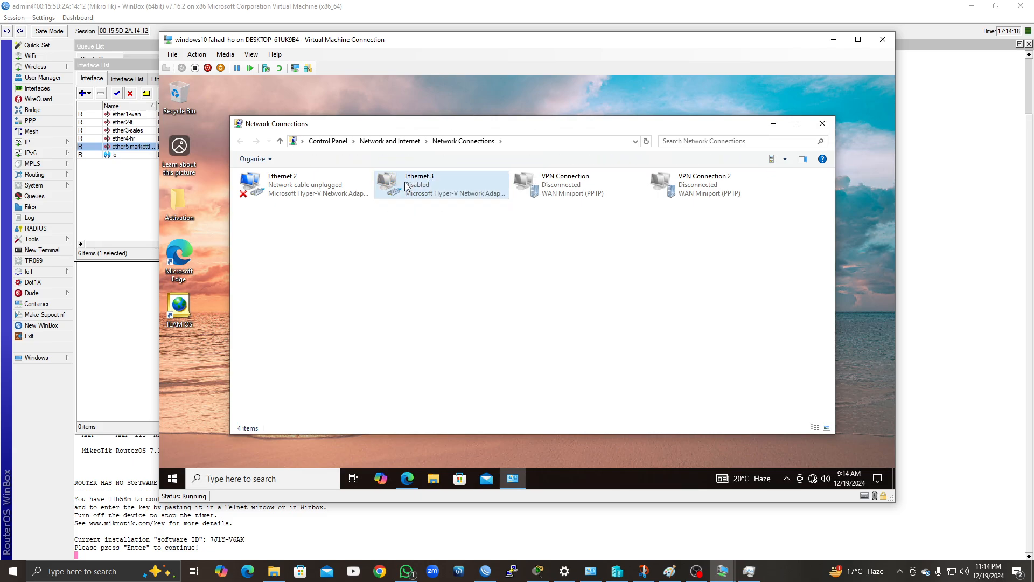
{"action": "right_click", "coordinate": [404, 181]}
{"action": "left_click", "coordinate": [424, 197]}
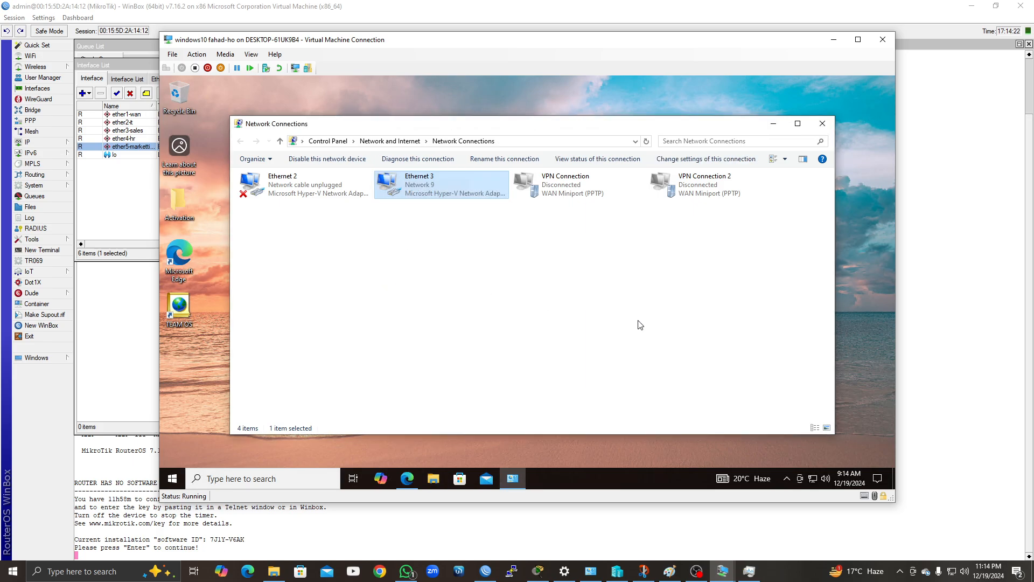
- Reload google.com in the virtual machine's Edge browser to retest internet access, and minimize the browser
{"action": "left_click", "coordinate": [408, 478]}
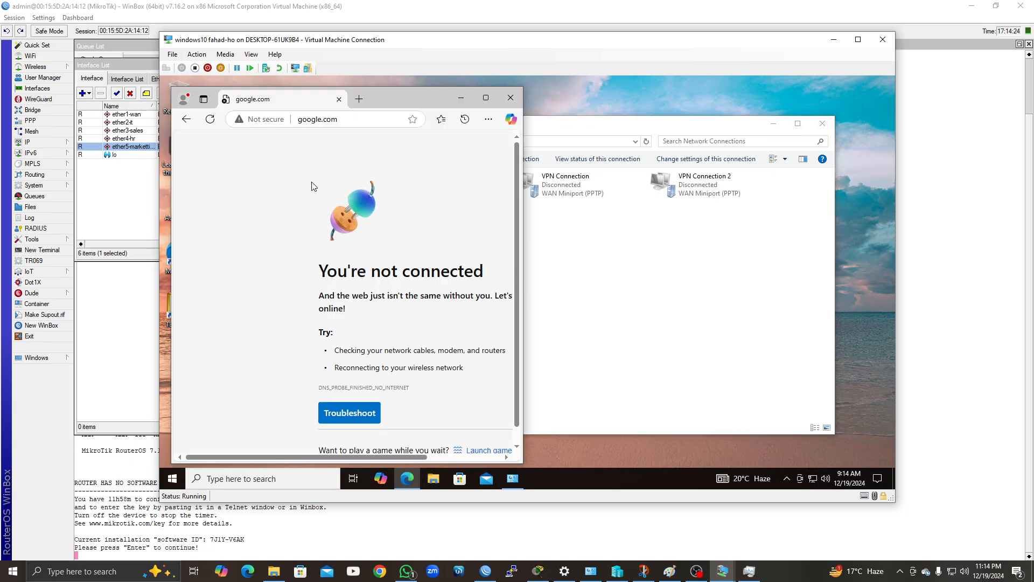
{"action": "left_click", "coordinate": [210, 119]}
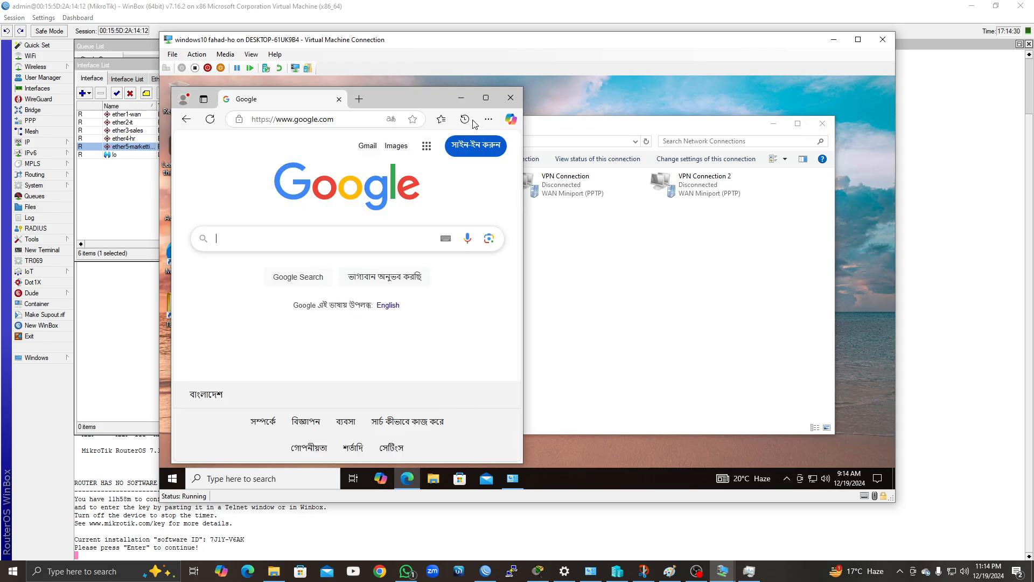
{"action": "left_click", "coordinate": [461, 96]}
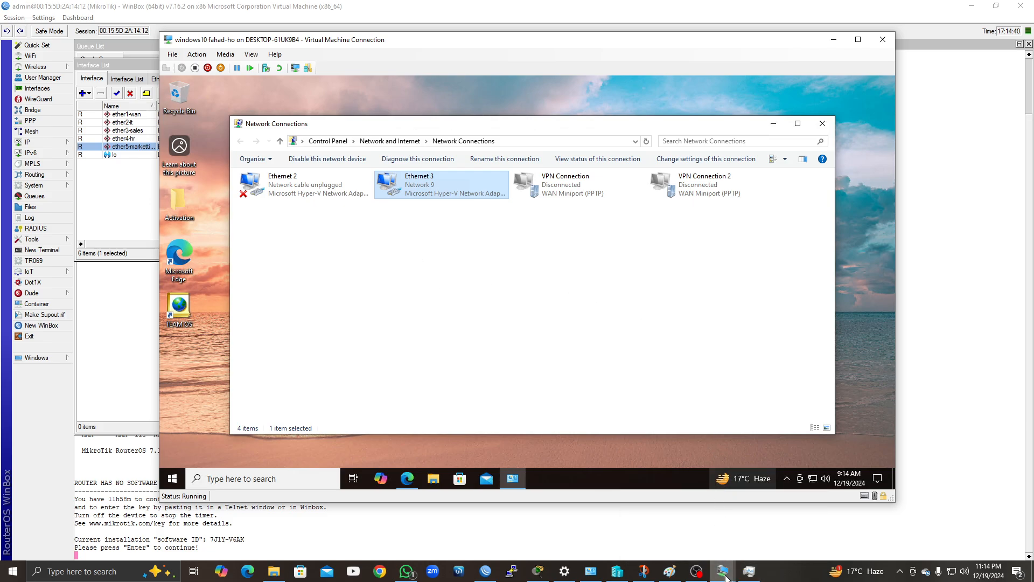
{"action": "mouse_move", "coordinate": [722, 570]}
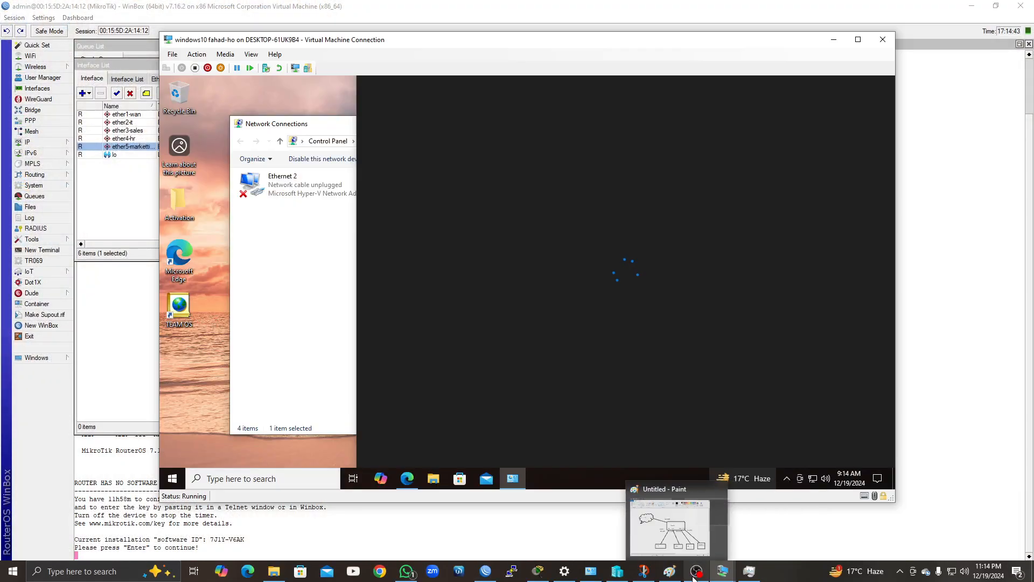
{"action": "left_click", "coordinate": [695, 576]}
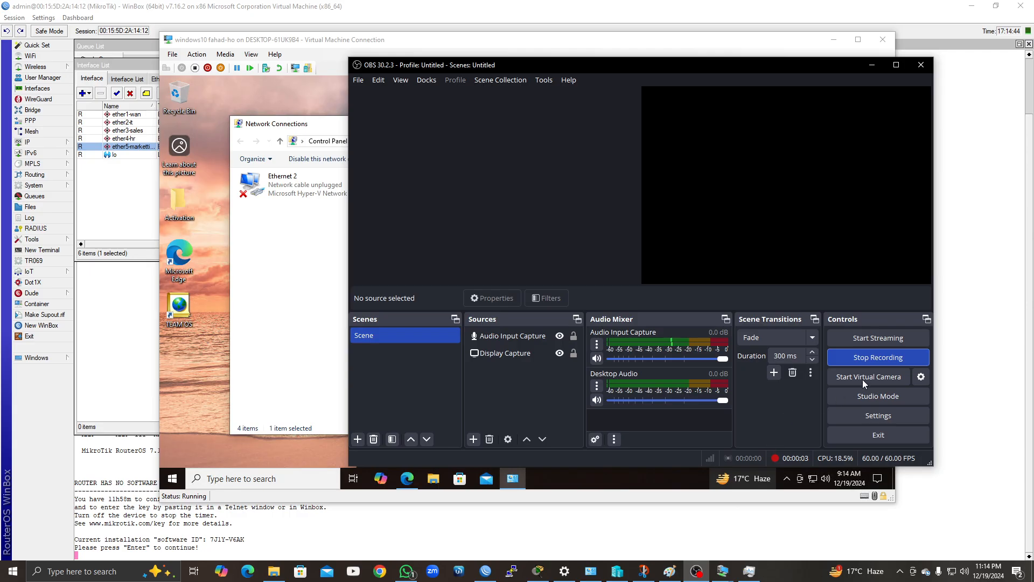